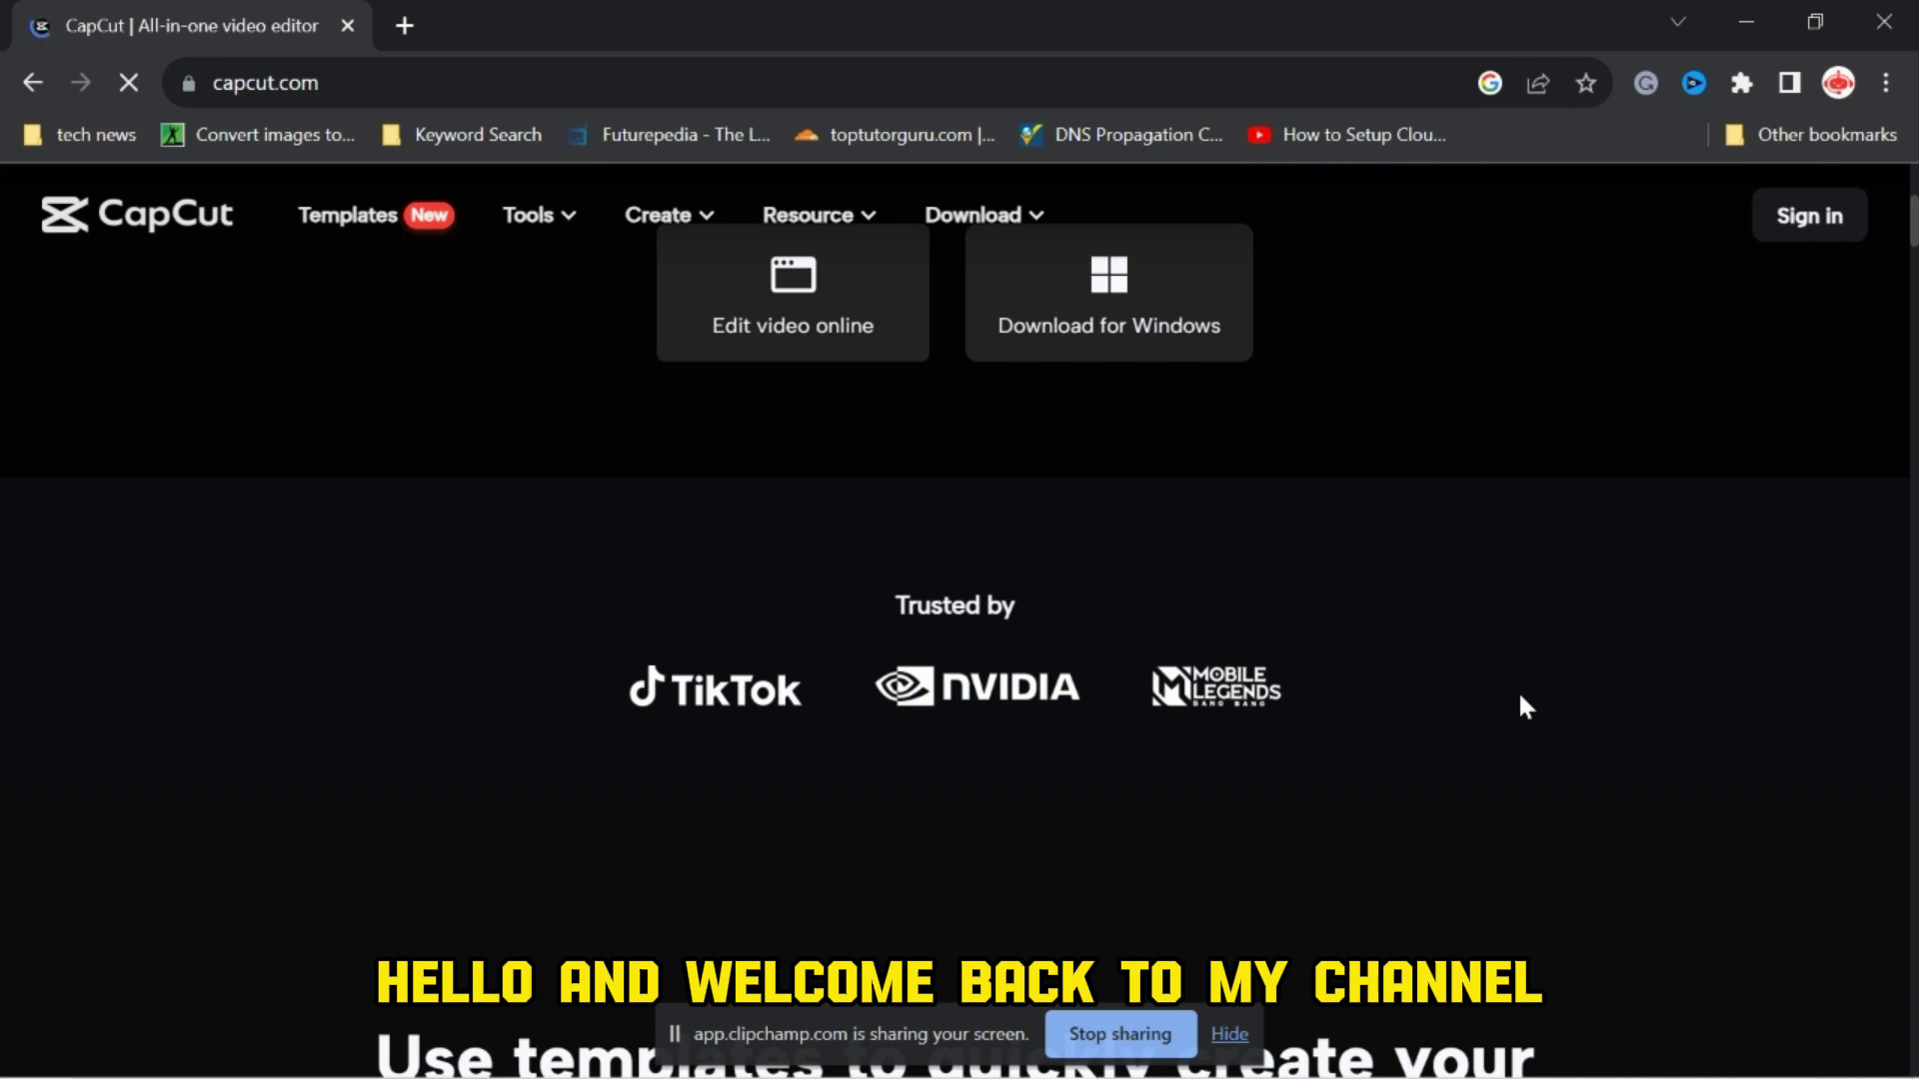
Dismiss the Google sign-in prompt and scroll through the My projects template rows
scroll(1520, 696, down, 6)
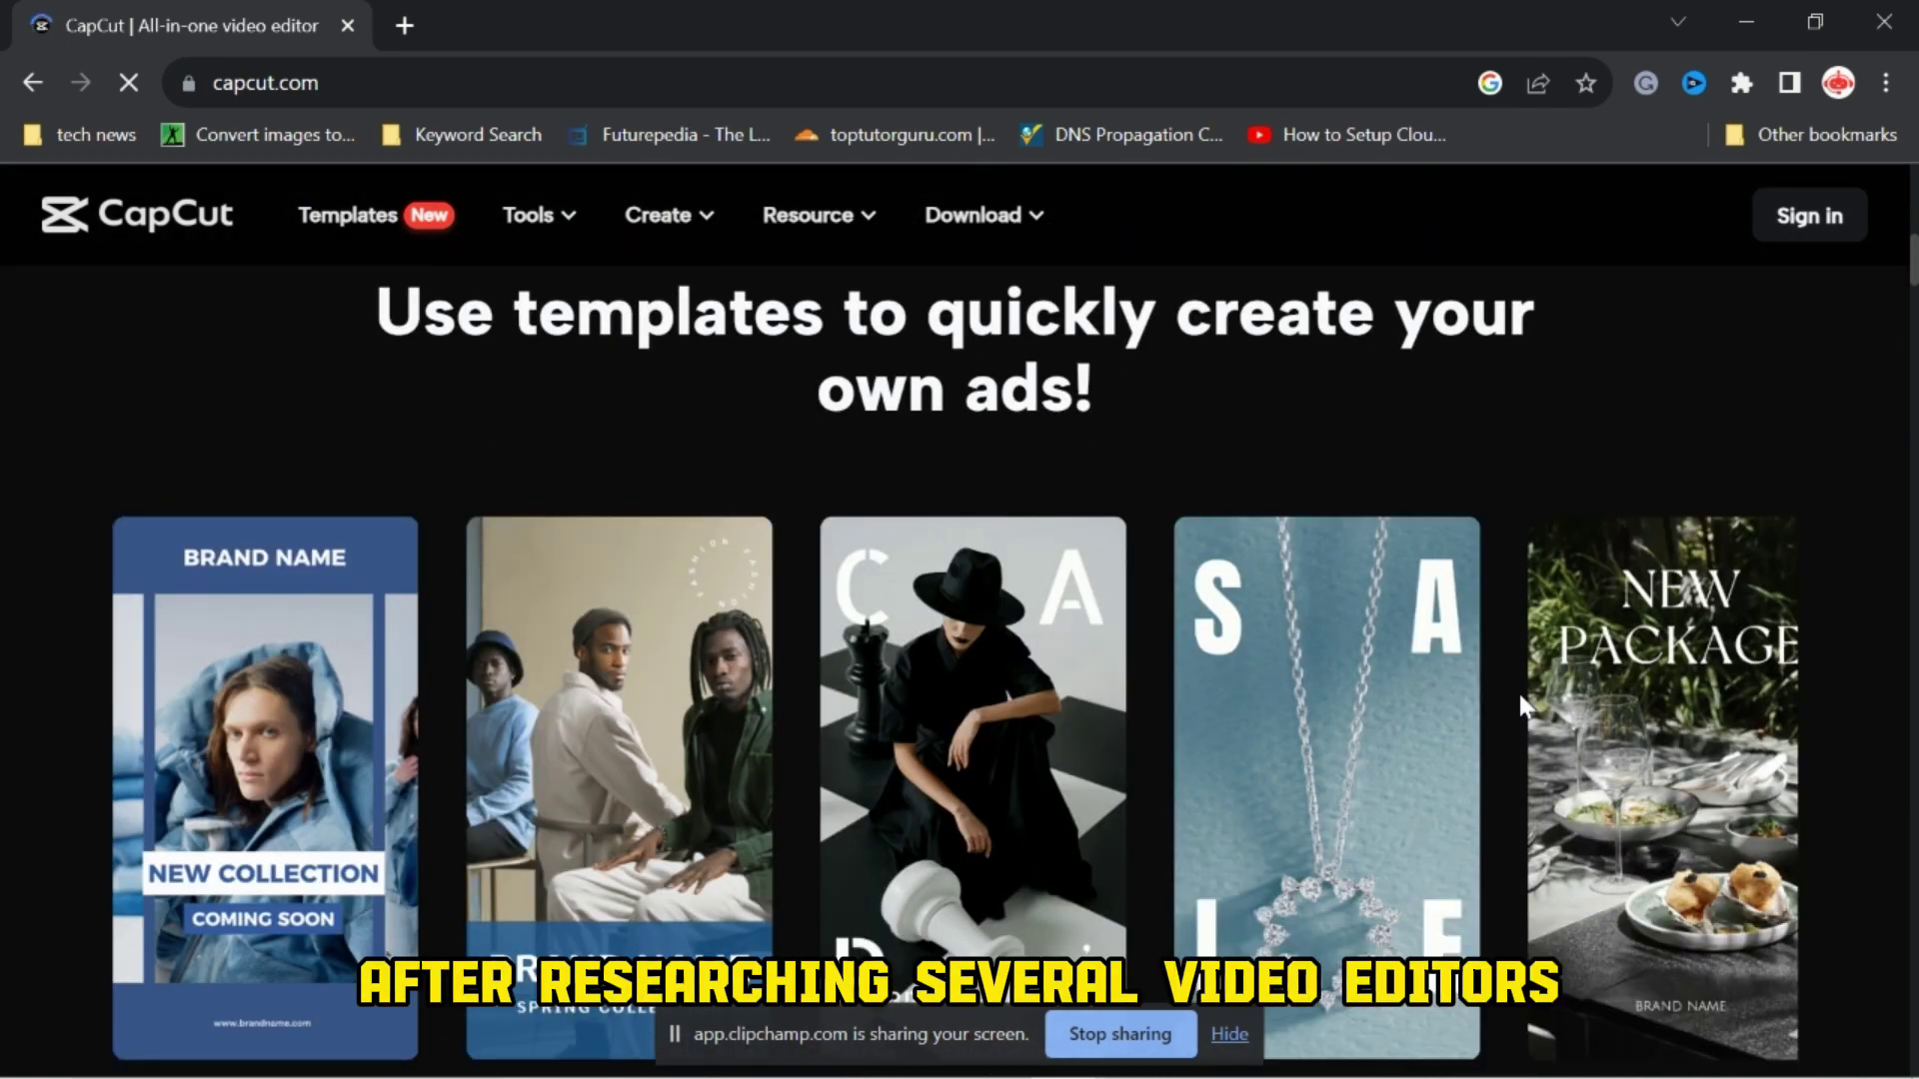
scroll(1522, 705, down, 5)
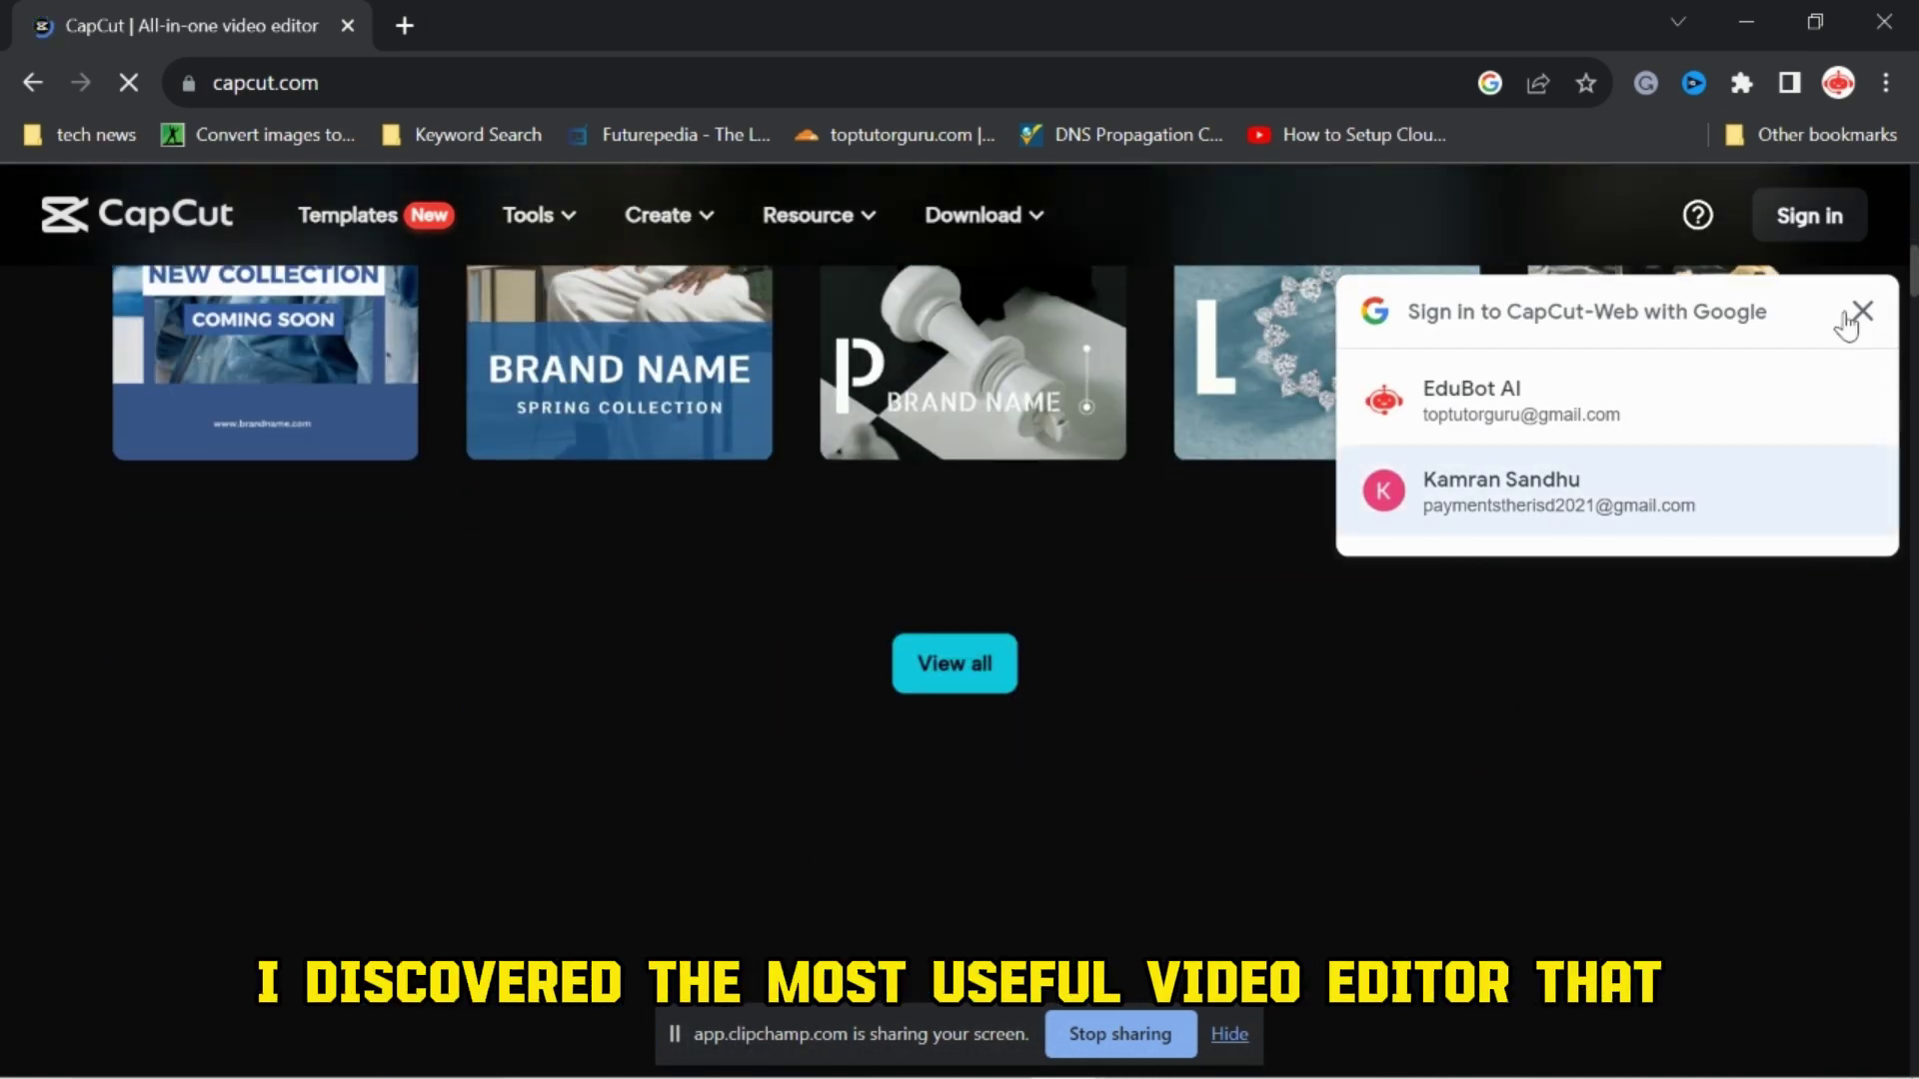
click(1842, 324)
scroll(1266, 440, down, 6)
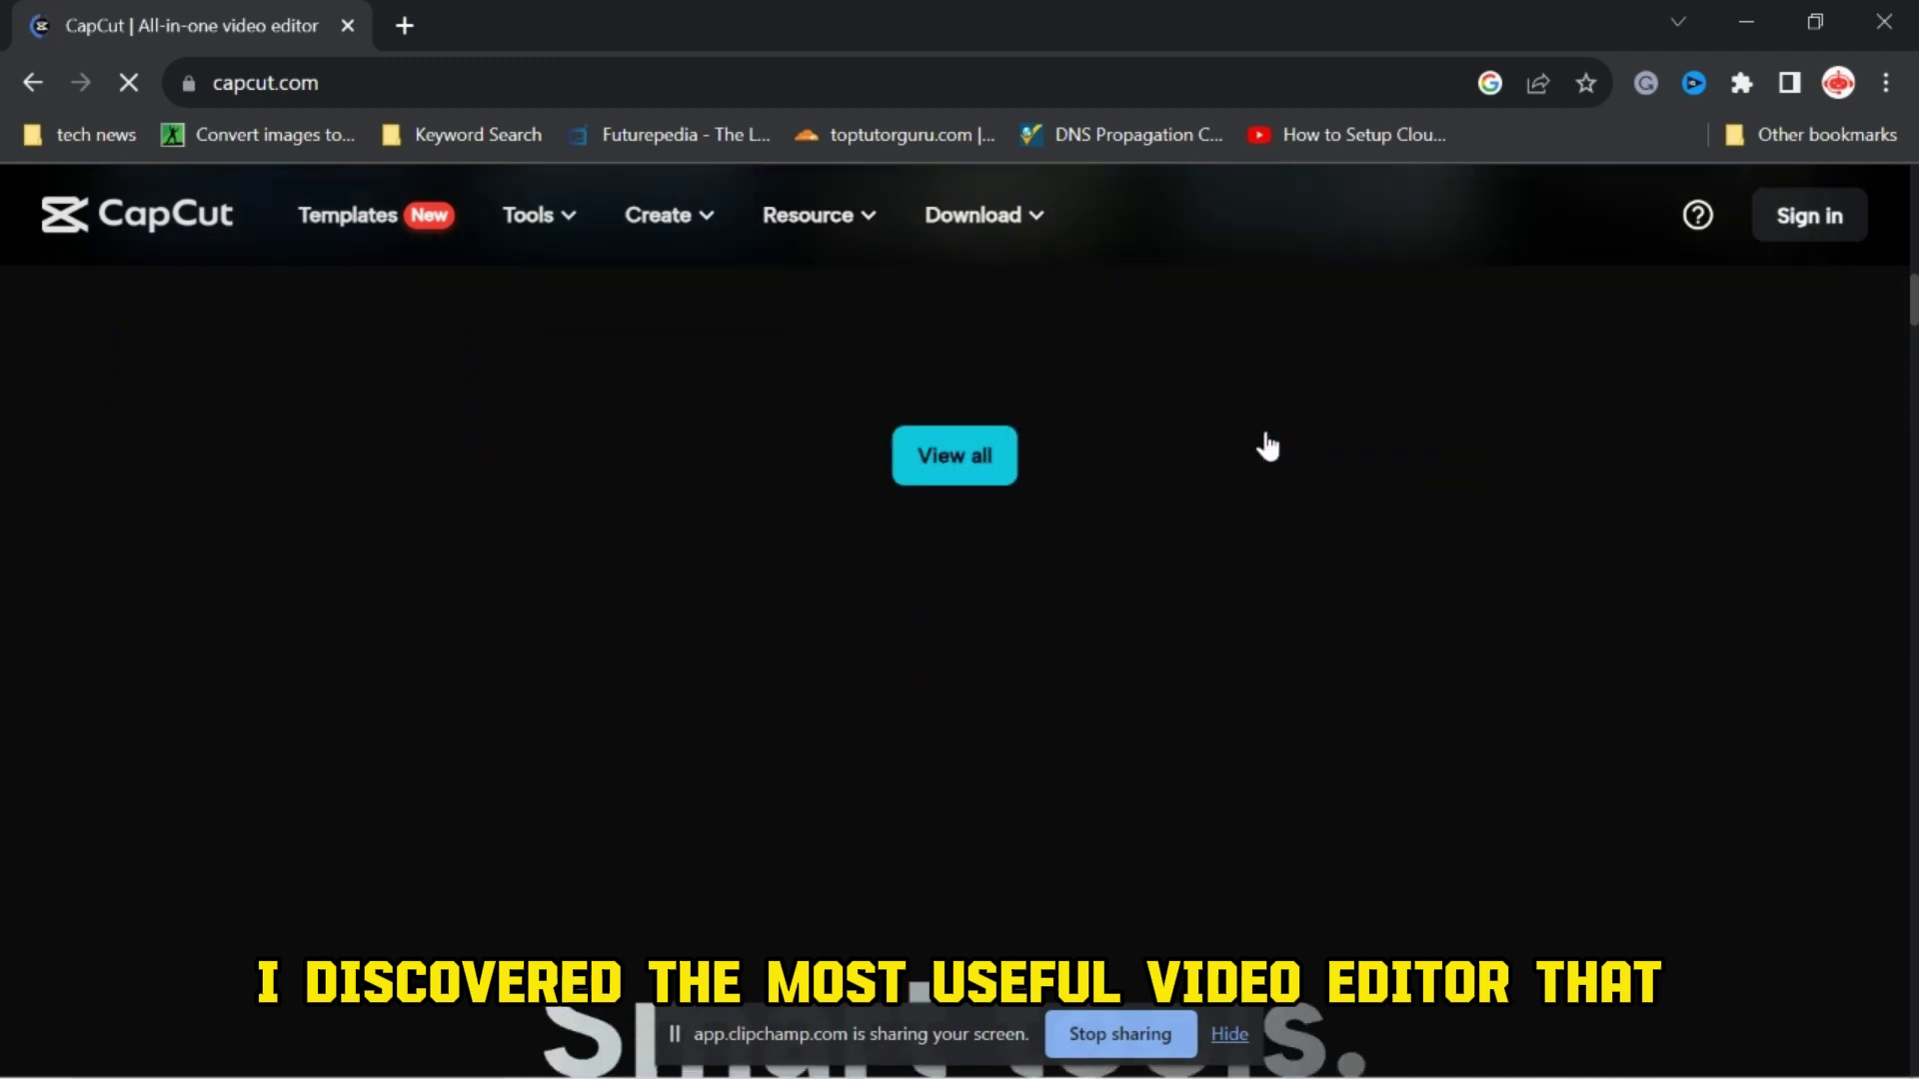
scroll(1265, 440, down, 5)
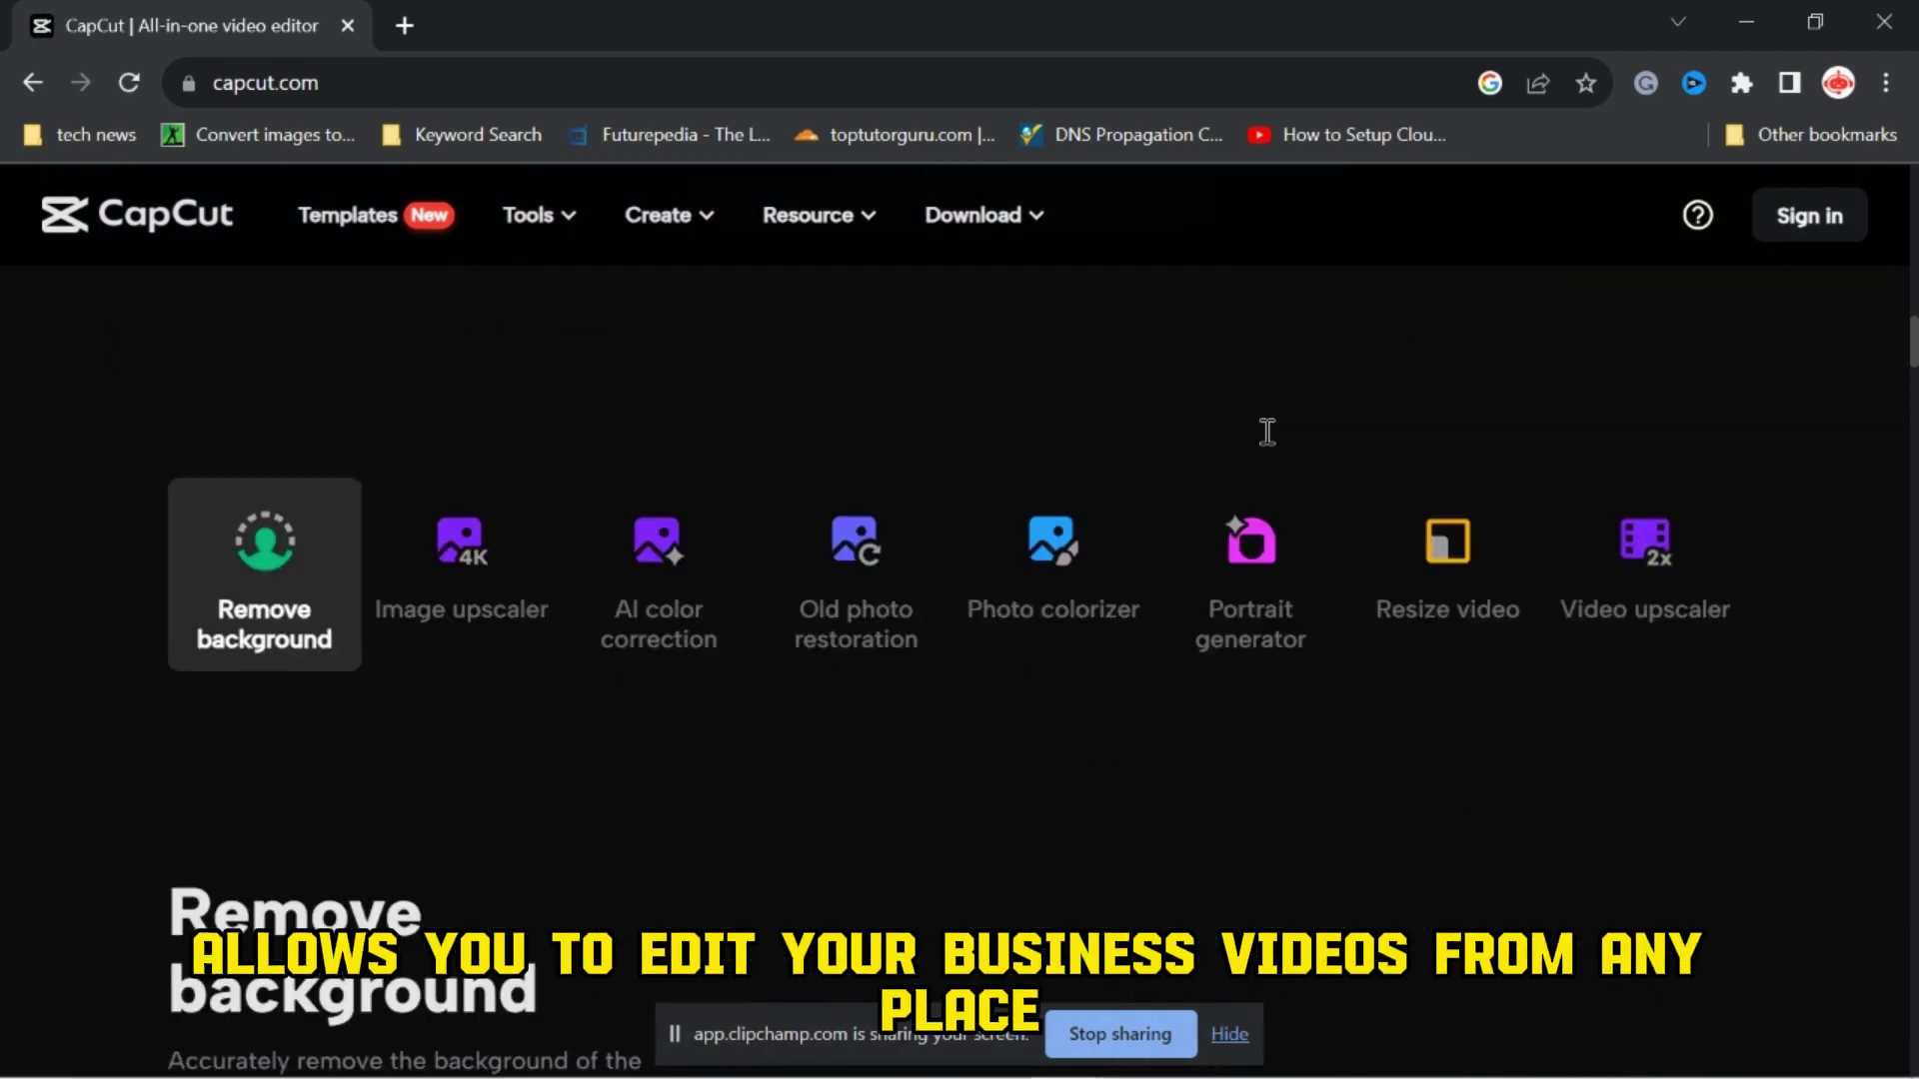
scroll(1273, 682, down, 4)
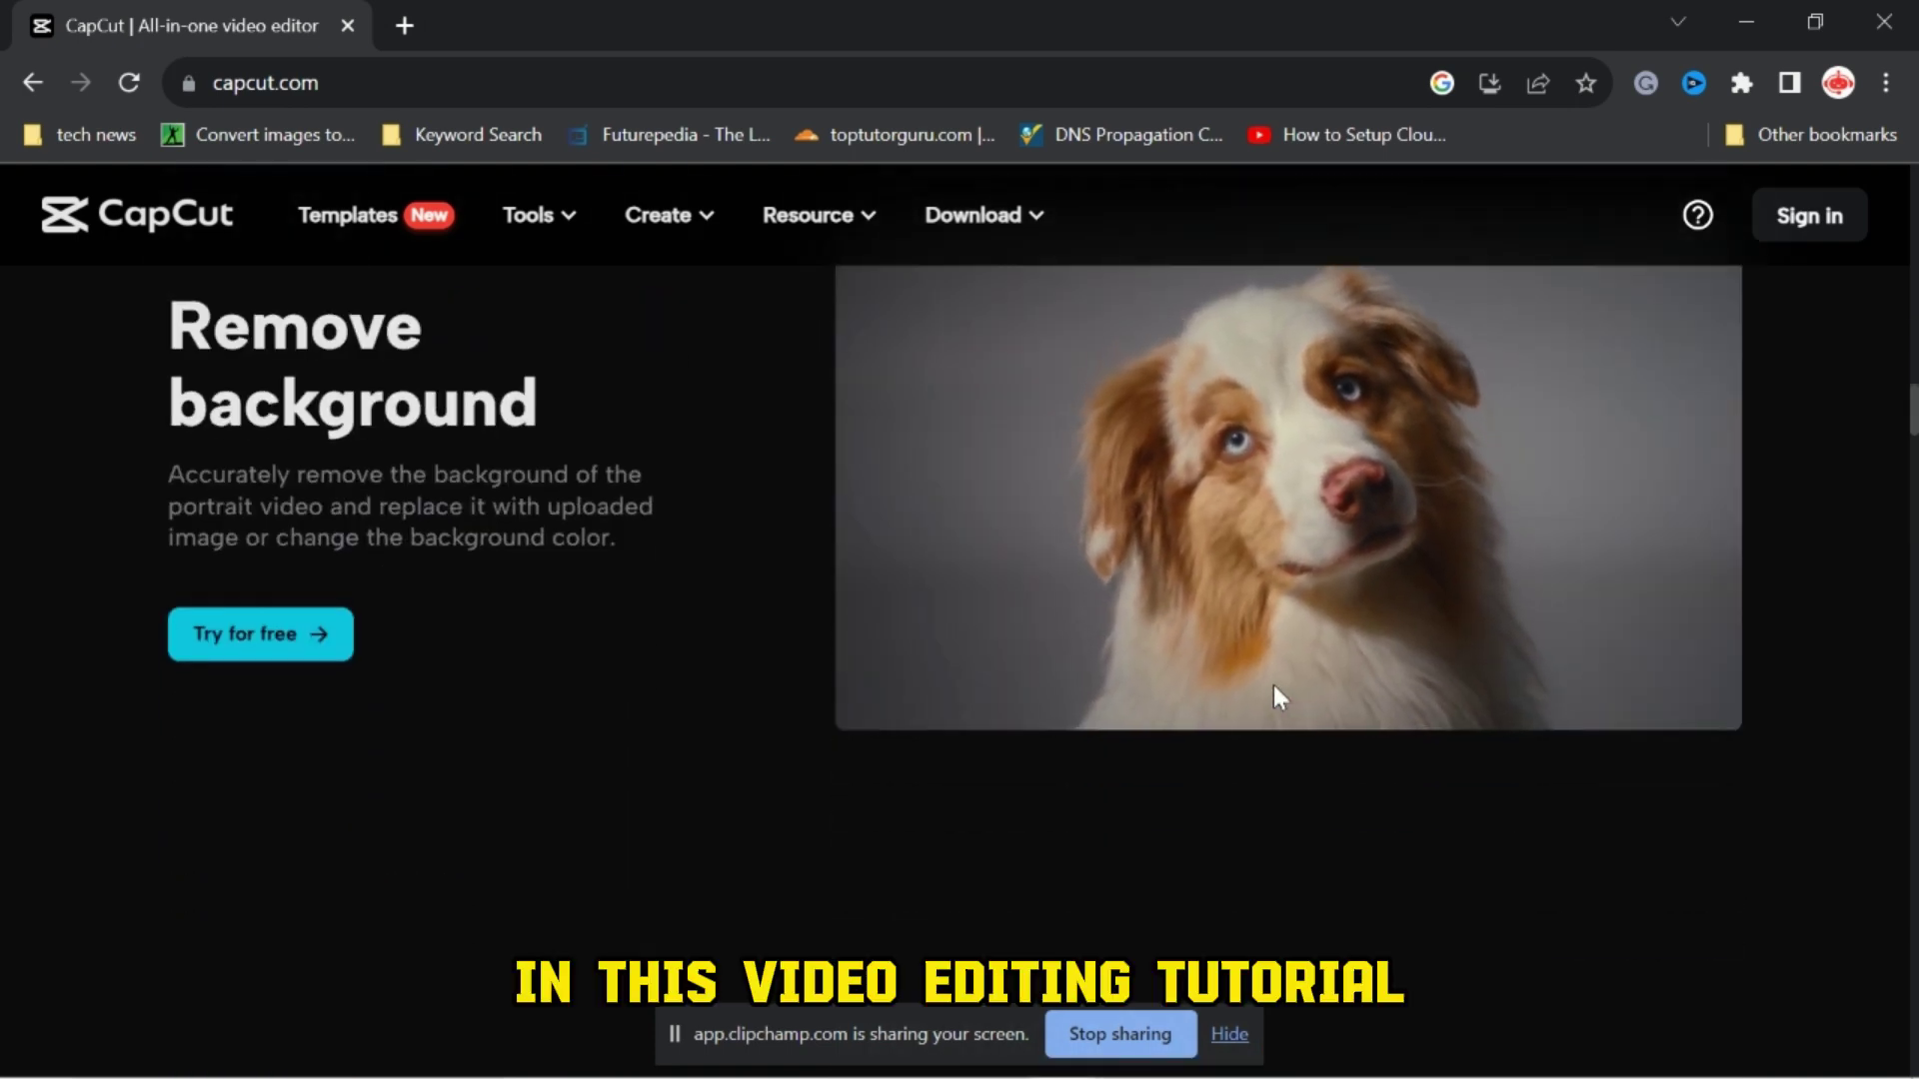
scroll(1273, 685, down, 3)
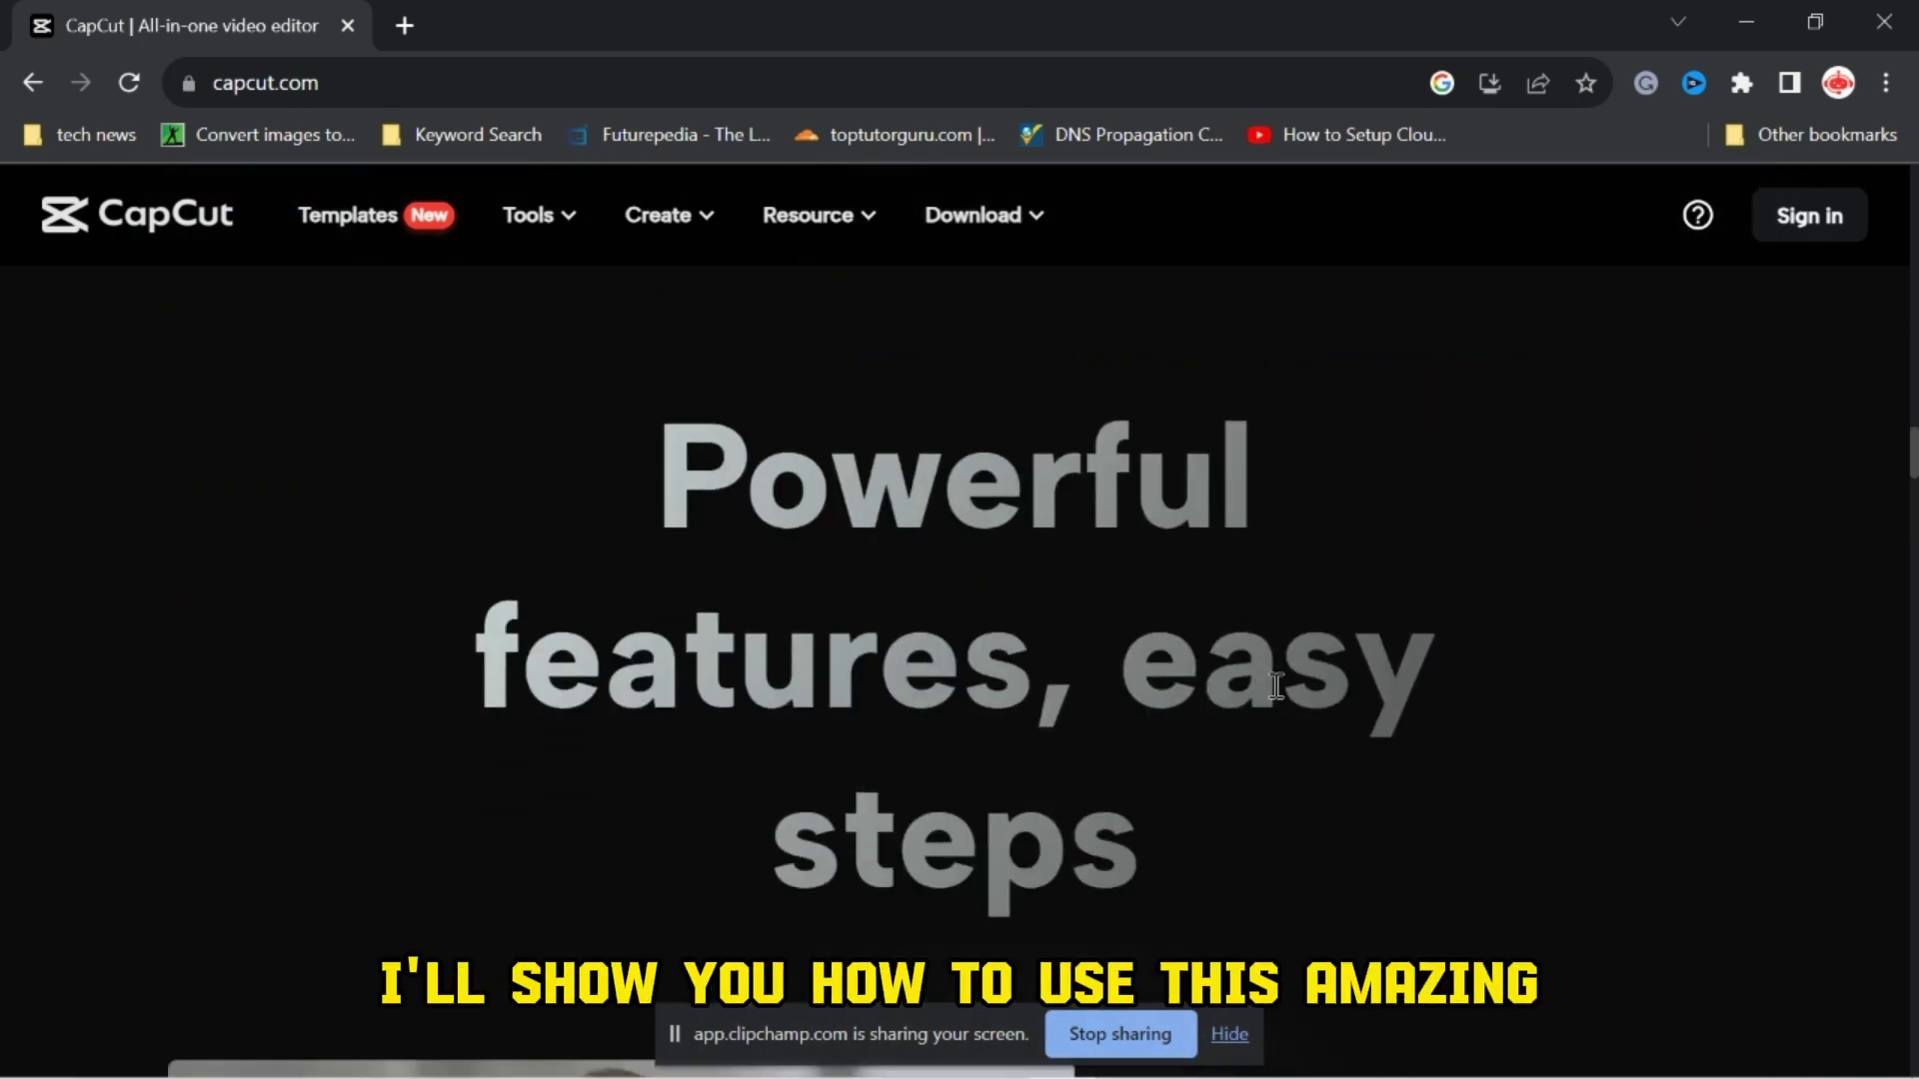
scroll(1276, 685, down, 3)
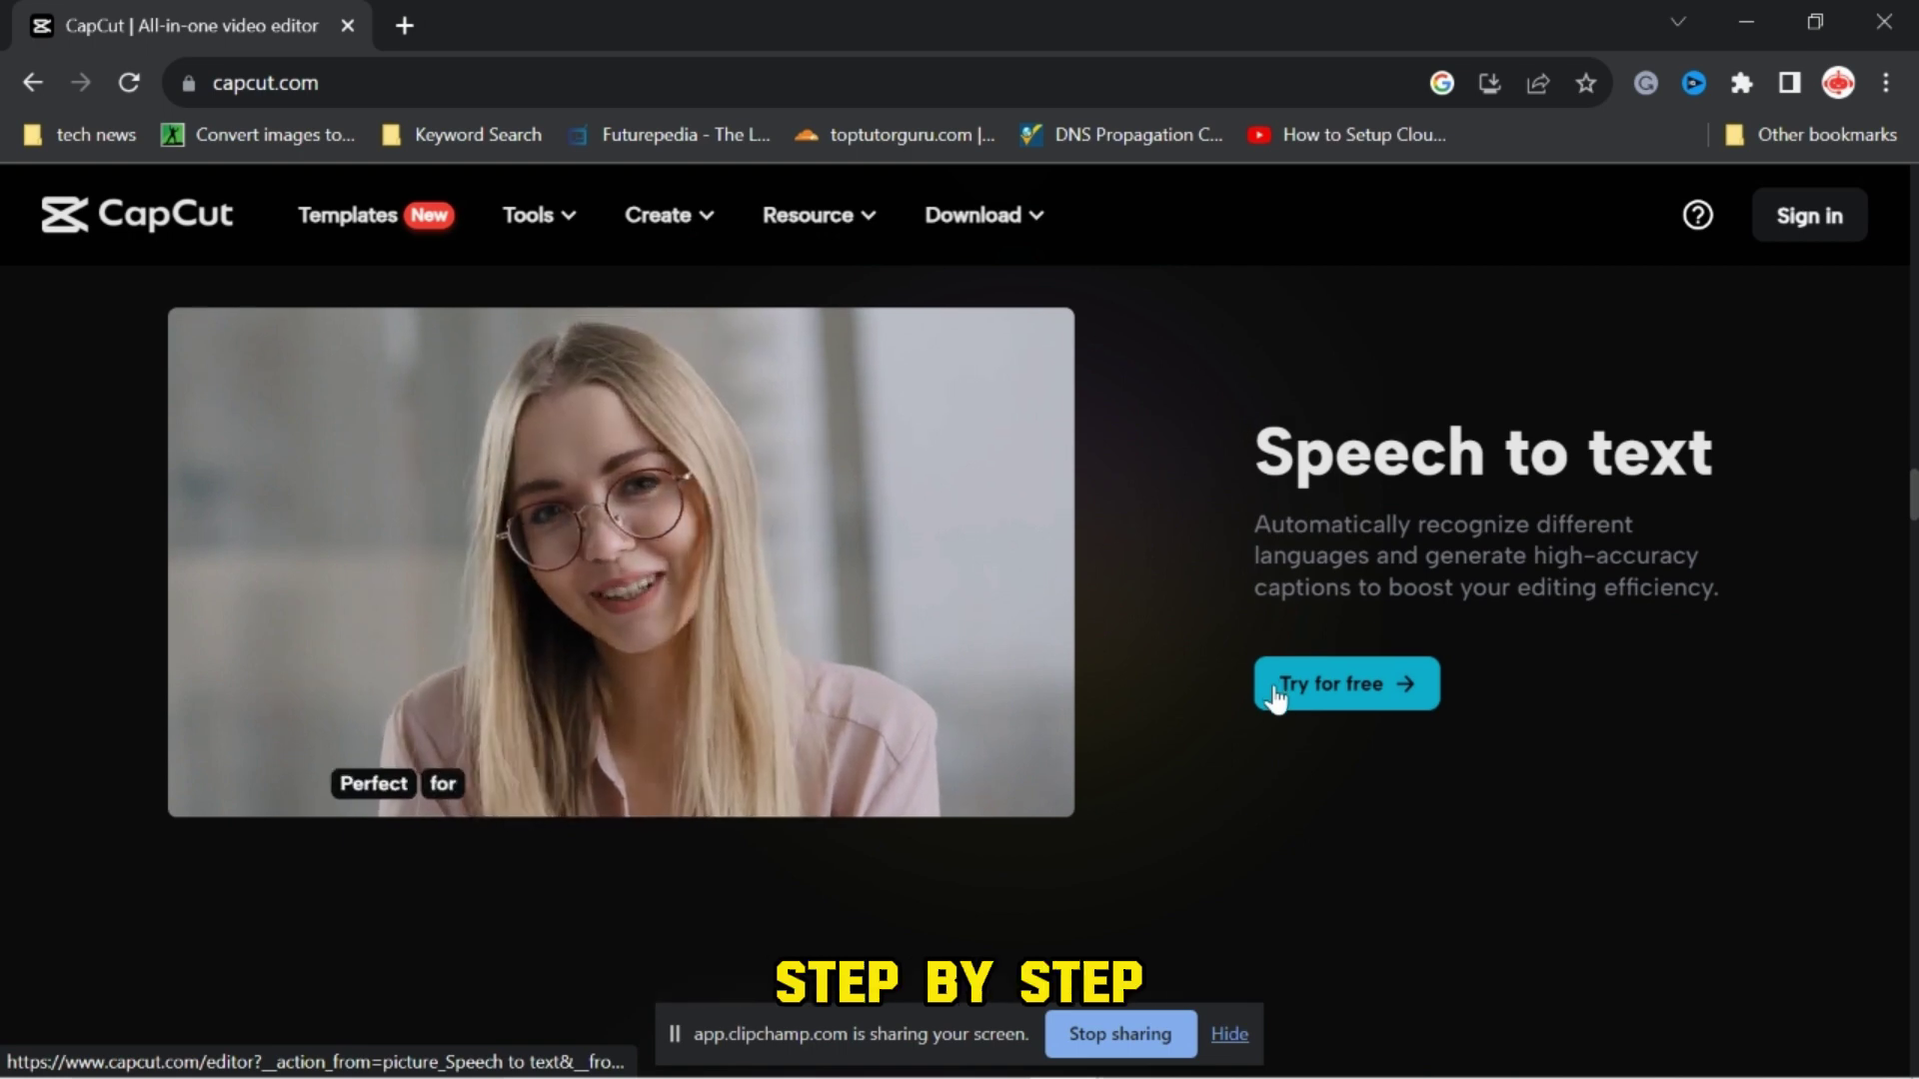
scroll(1274, 689, down, 3)
scroll(1275, 688, down, 3)
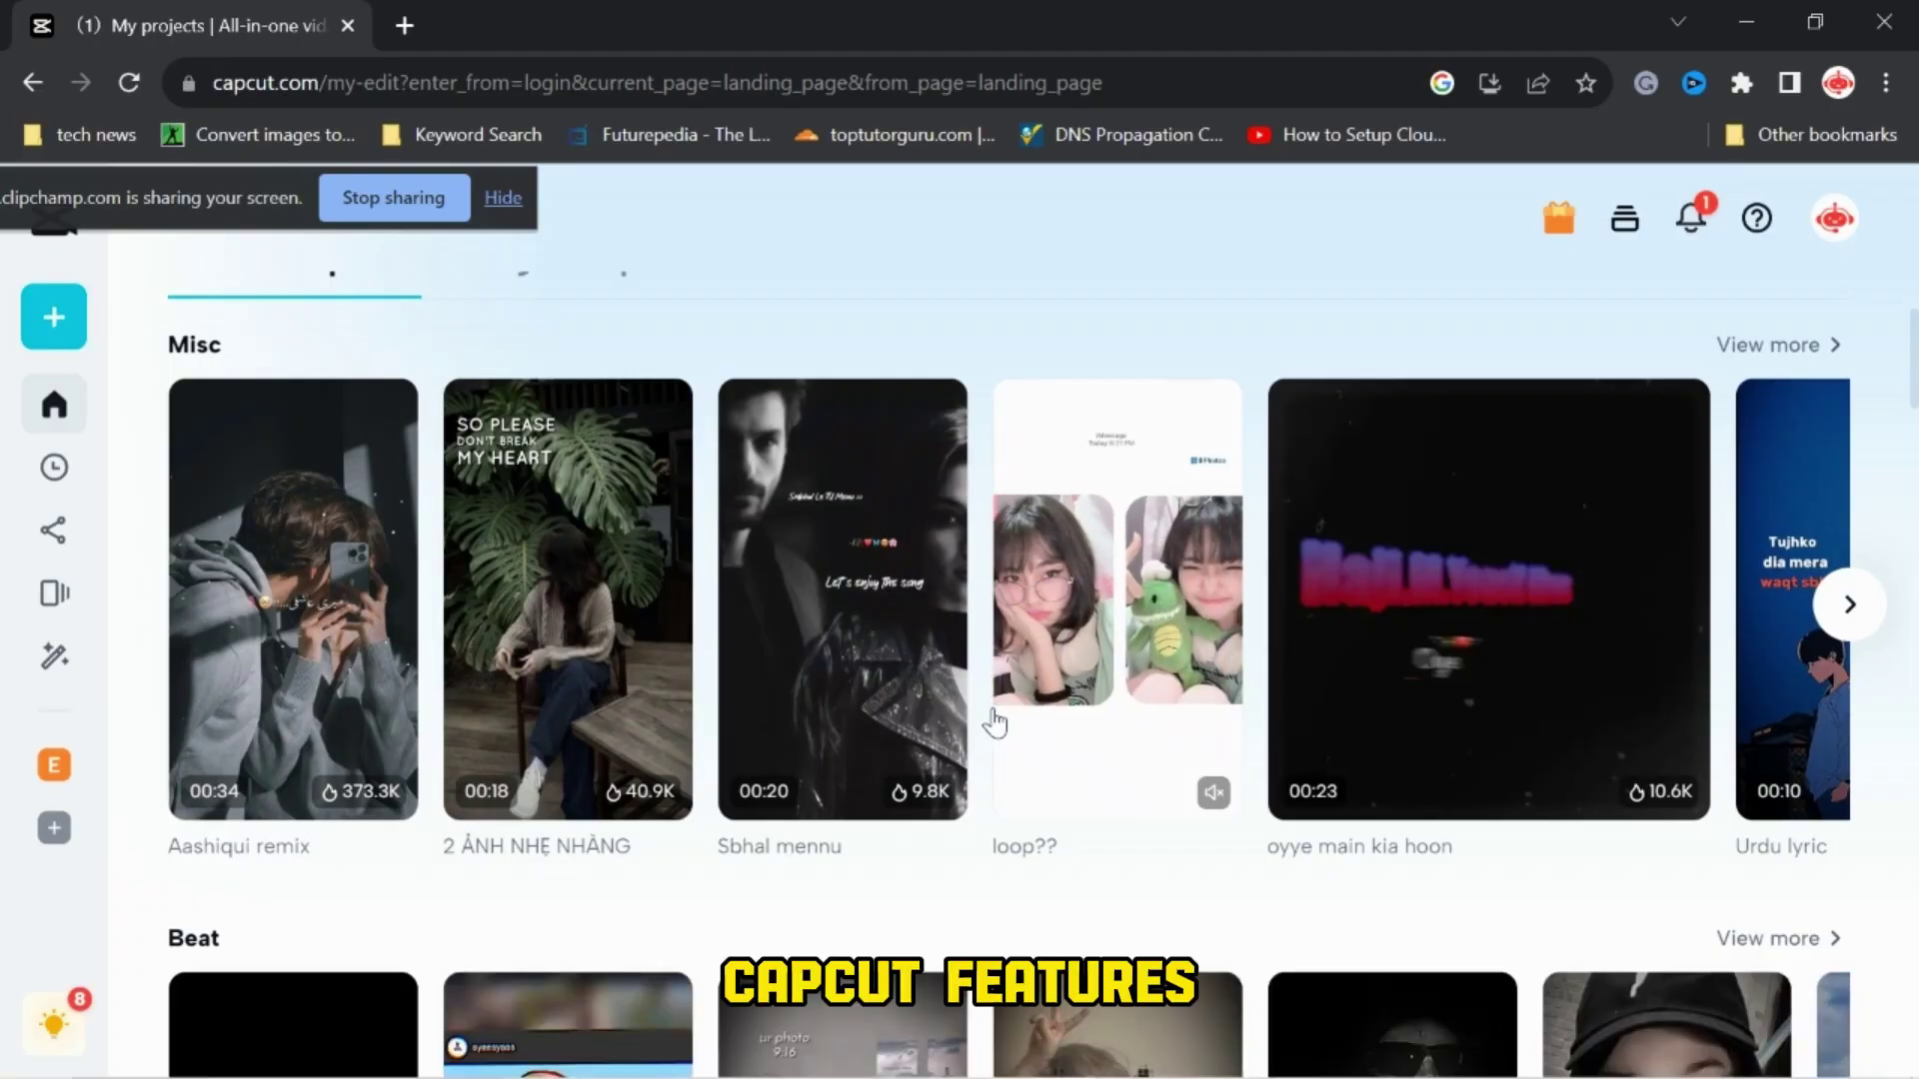
scroll(997, 720, down, 2)
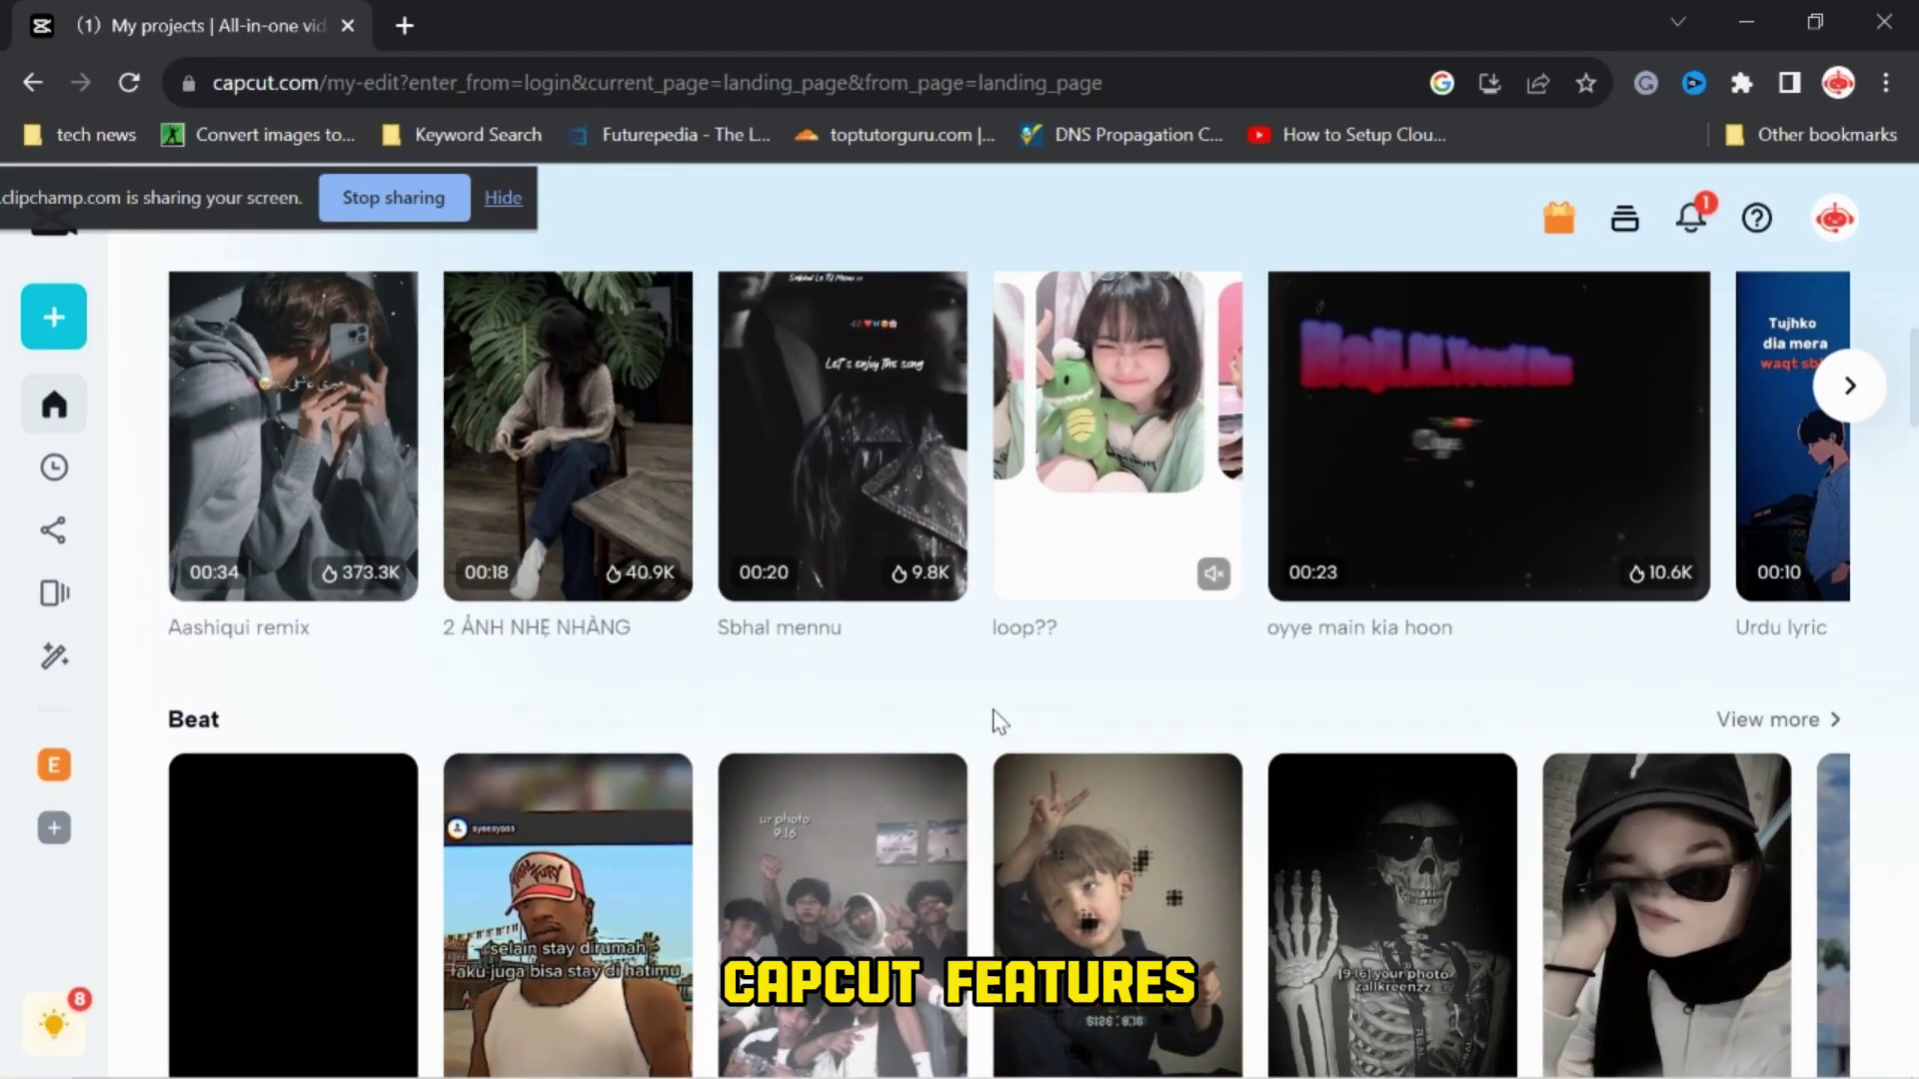
scroll(999, 721, down, 5)
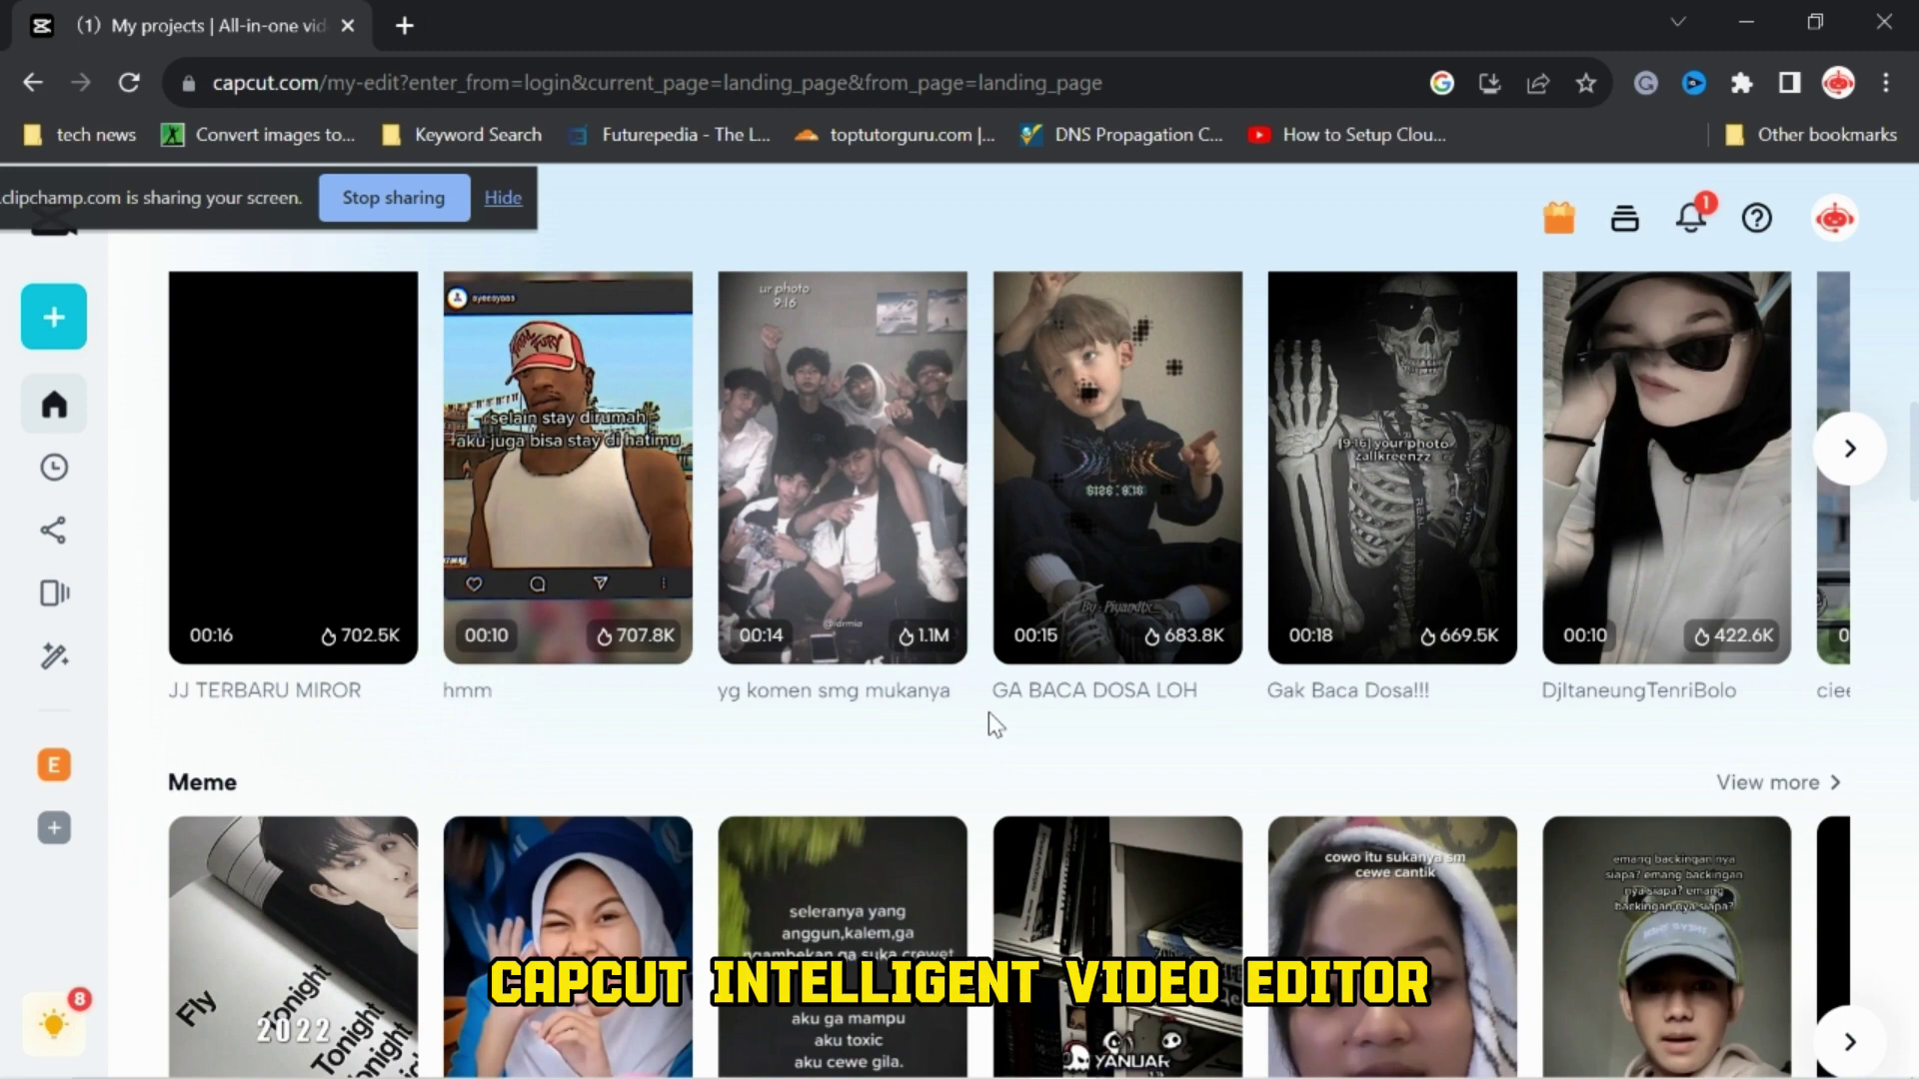
scroll(988, 711, down, 4)
scroll(988, 718, up, 7)
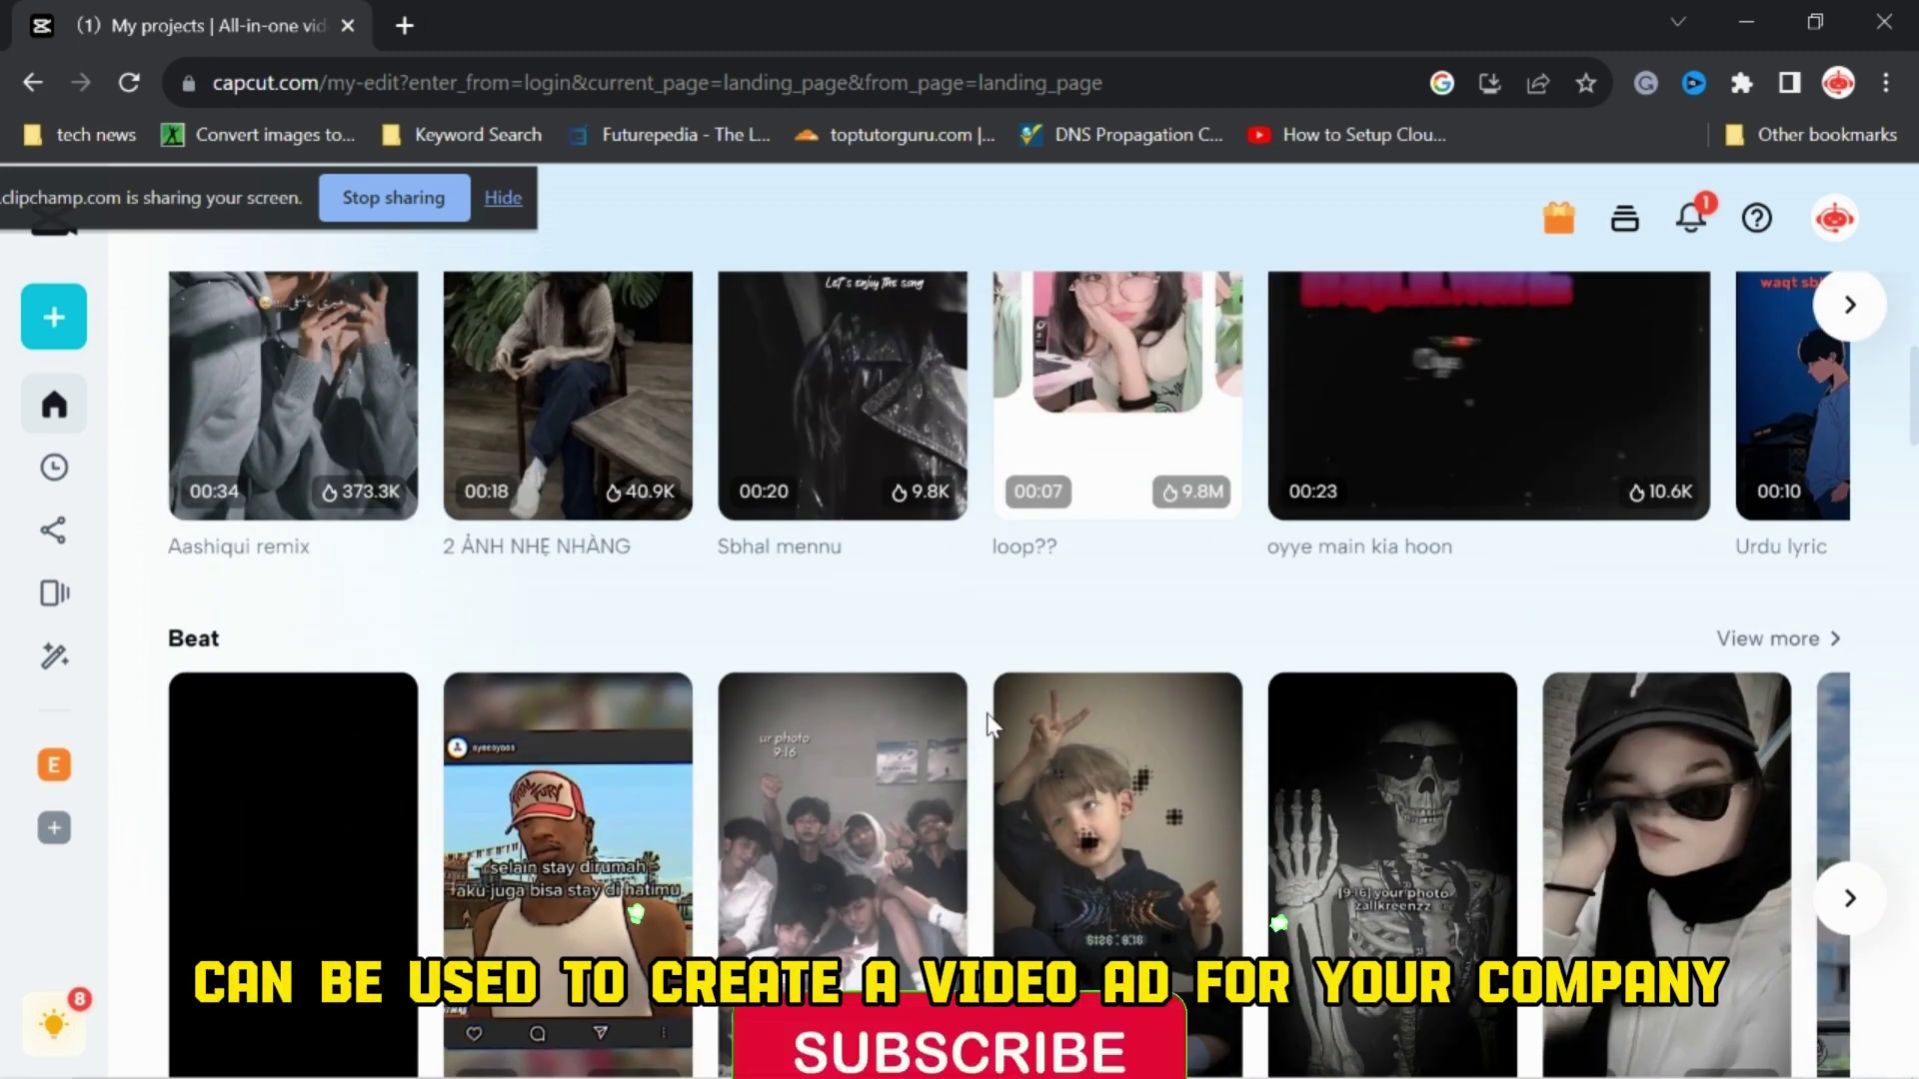
scroll(987, 722, up, 4)
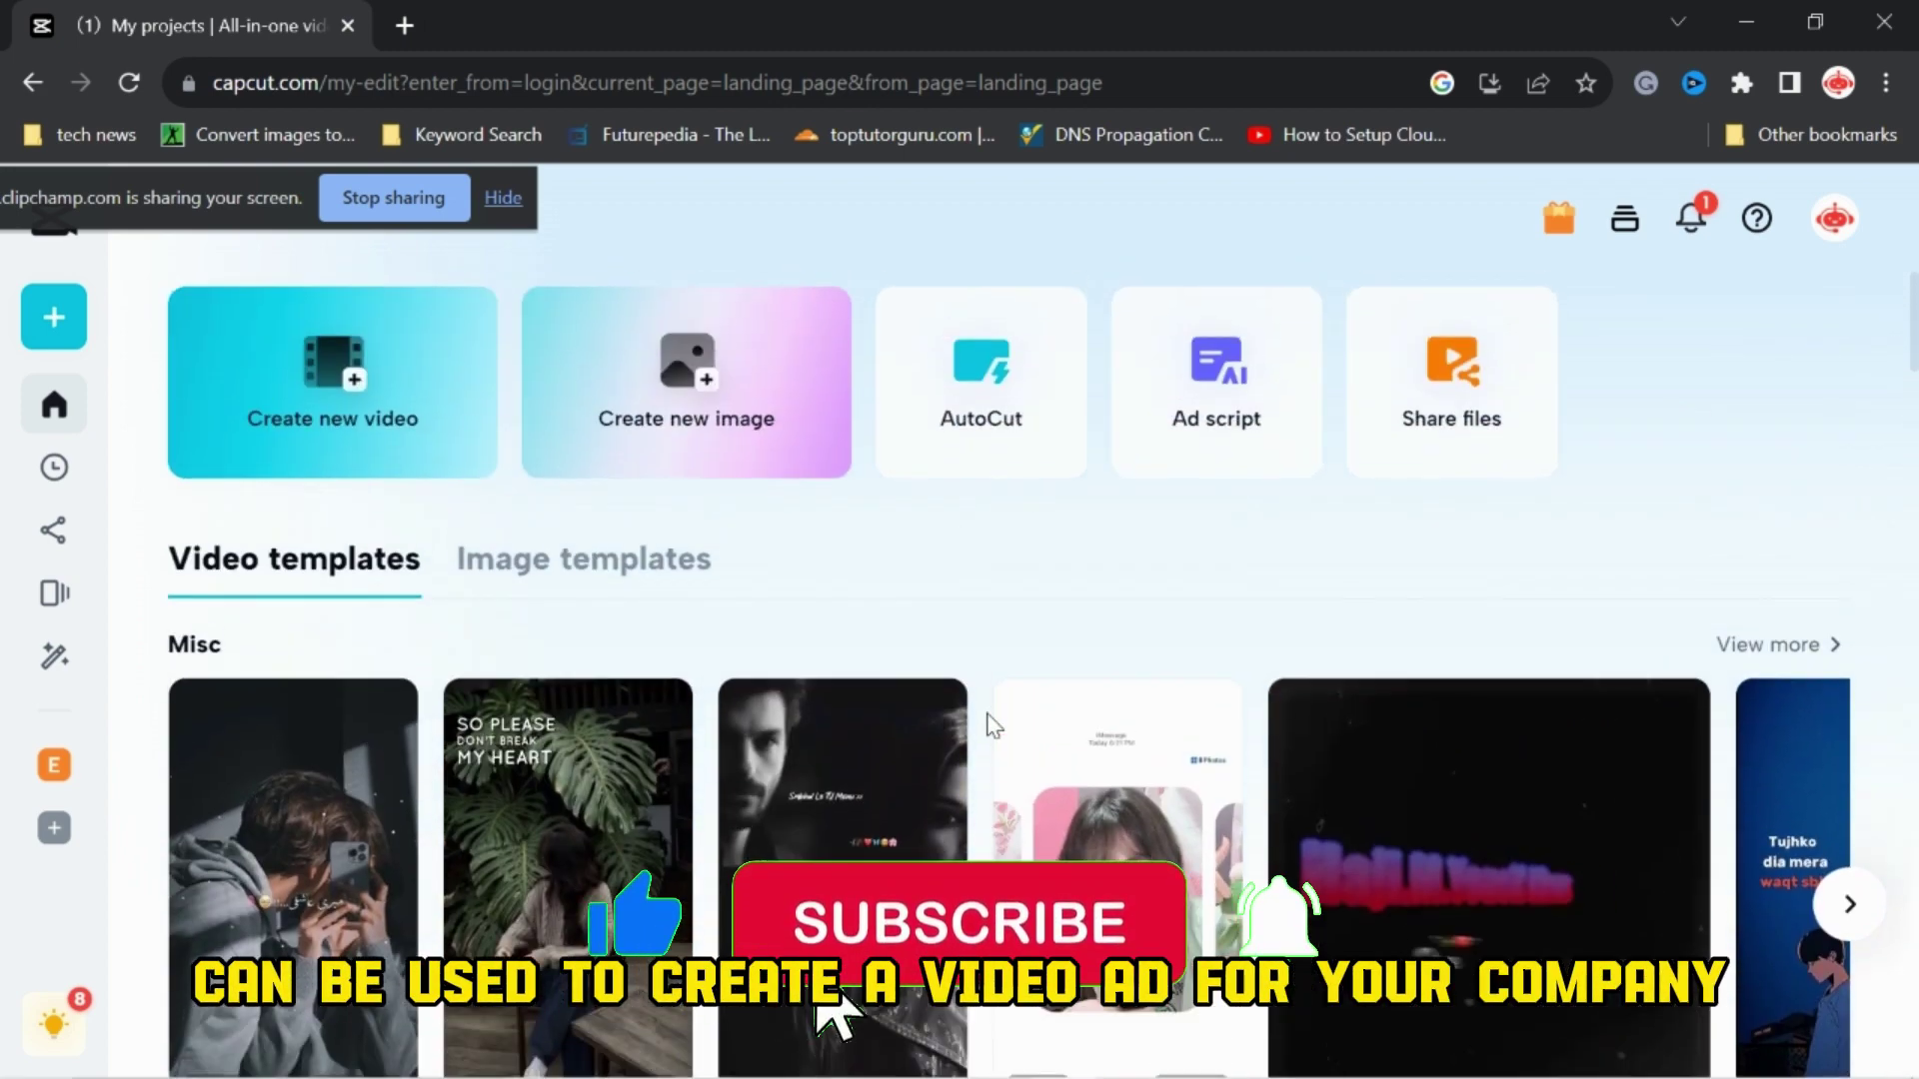
Open the Ad script tool, enter 'po' as the product name, and begin the selling points
click(1182, 392)
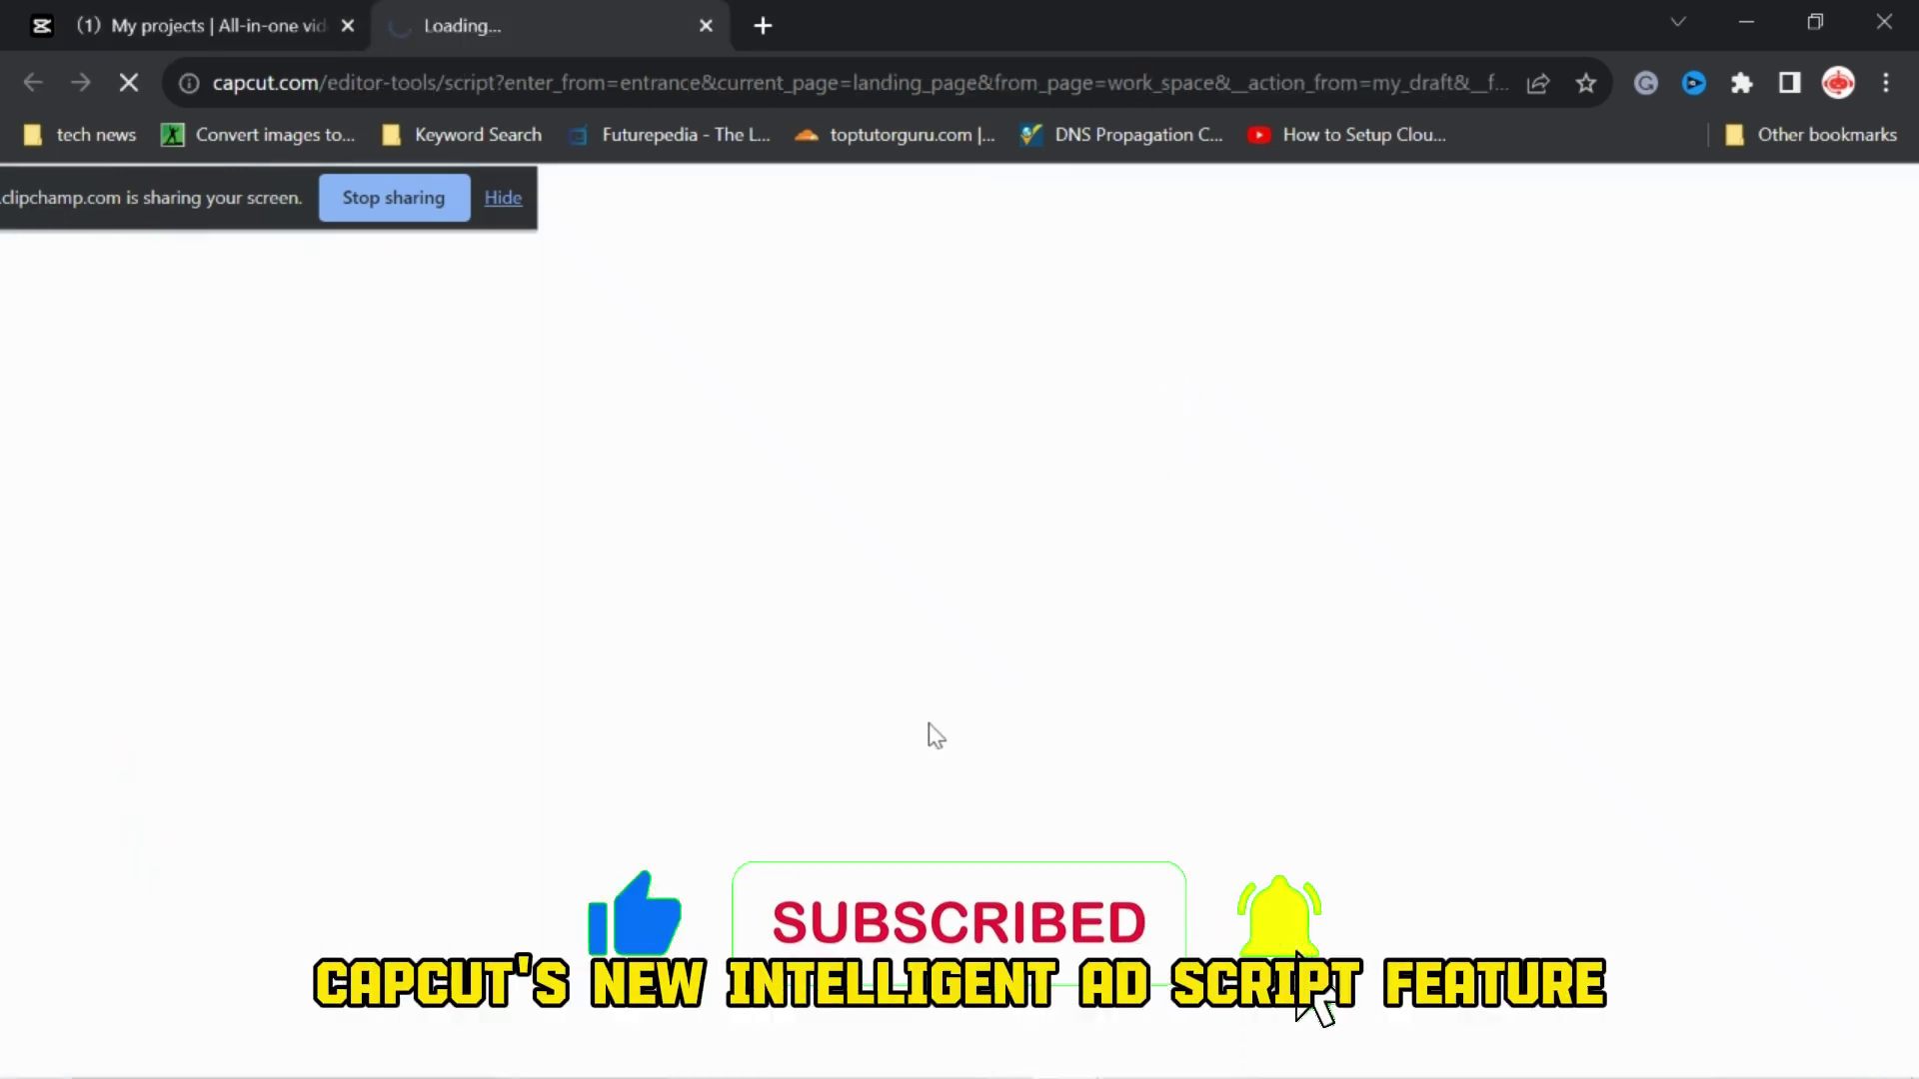
click(150, 620)
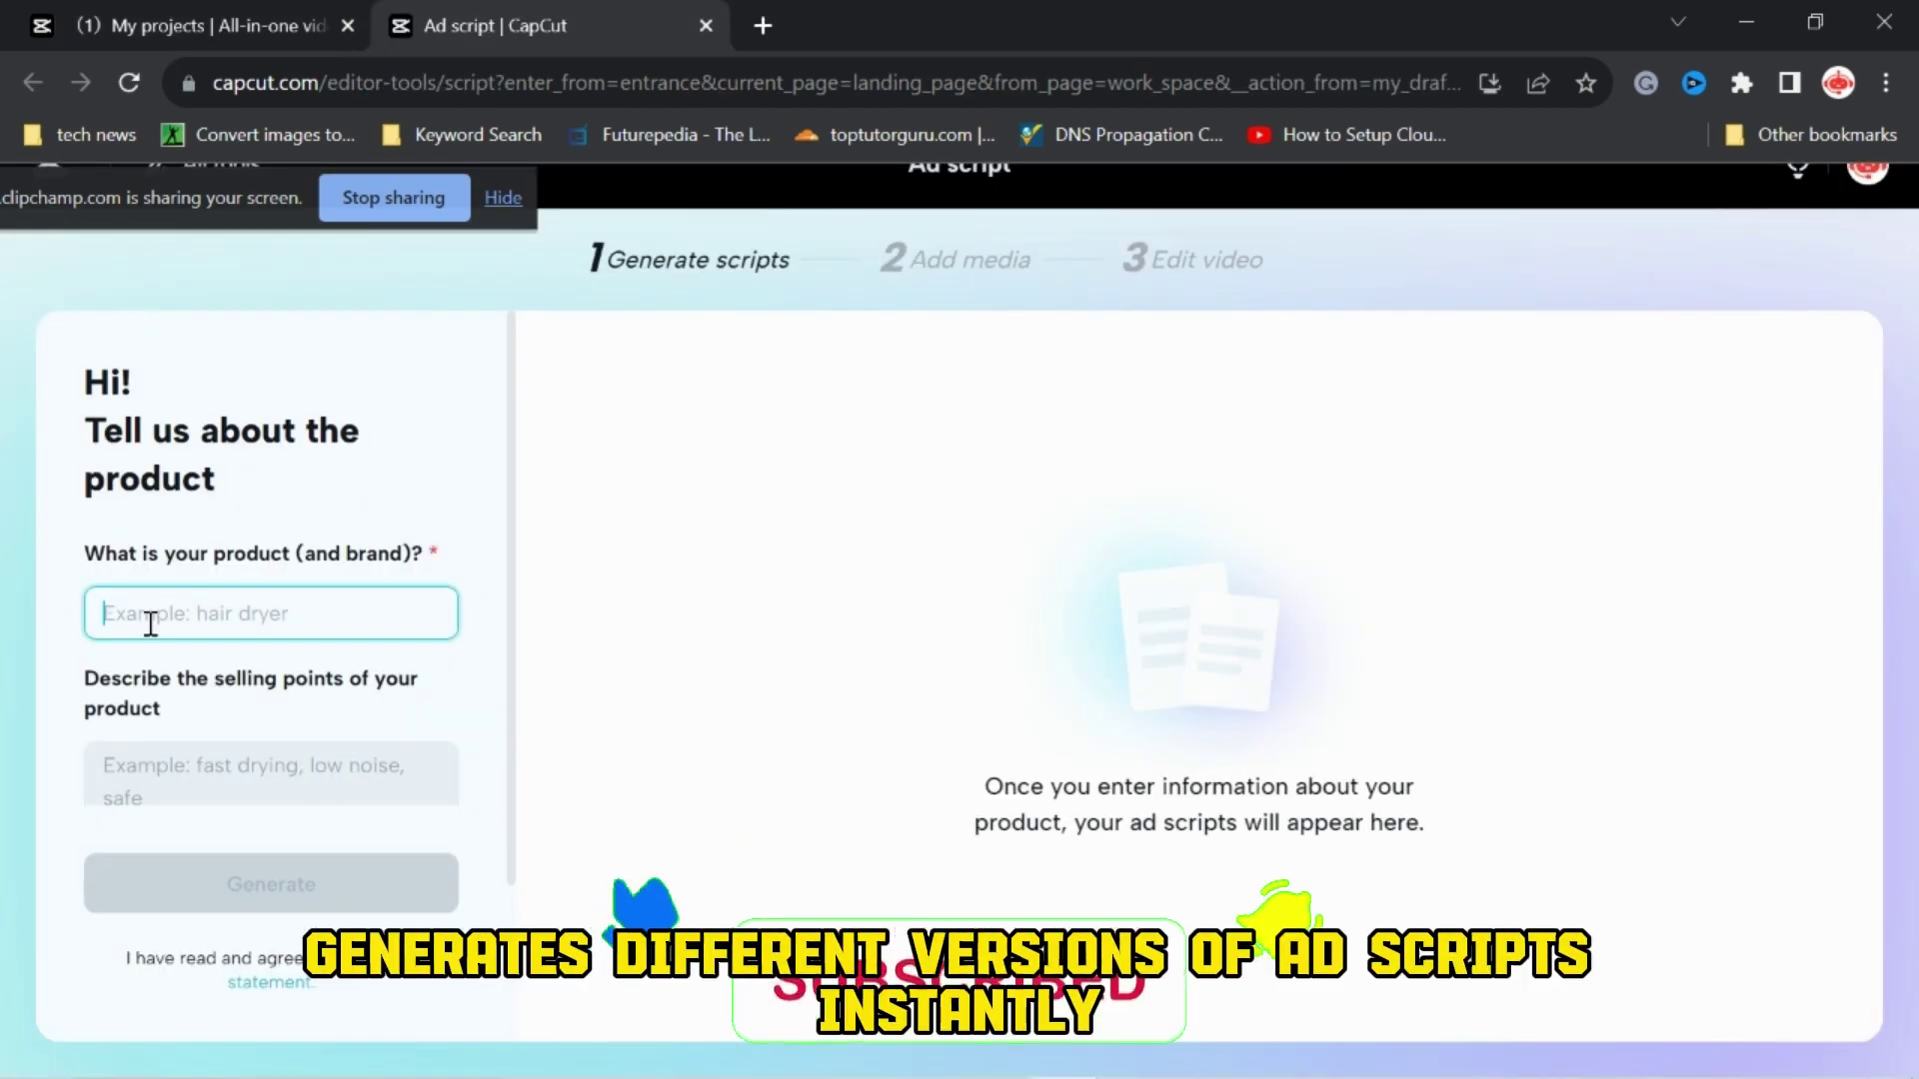
text(polo)
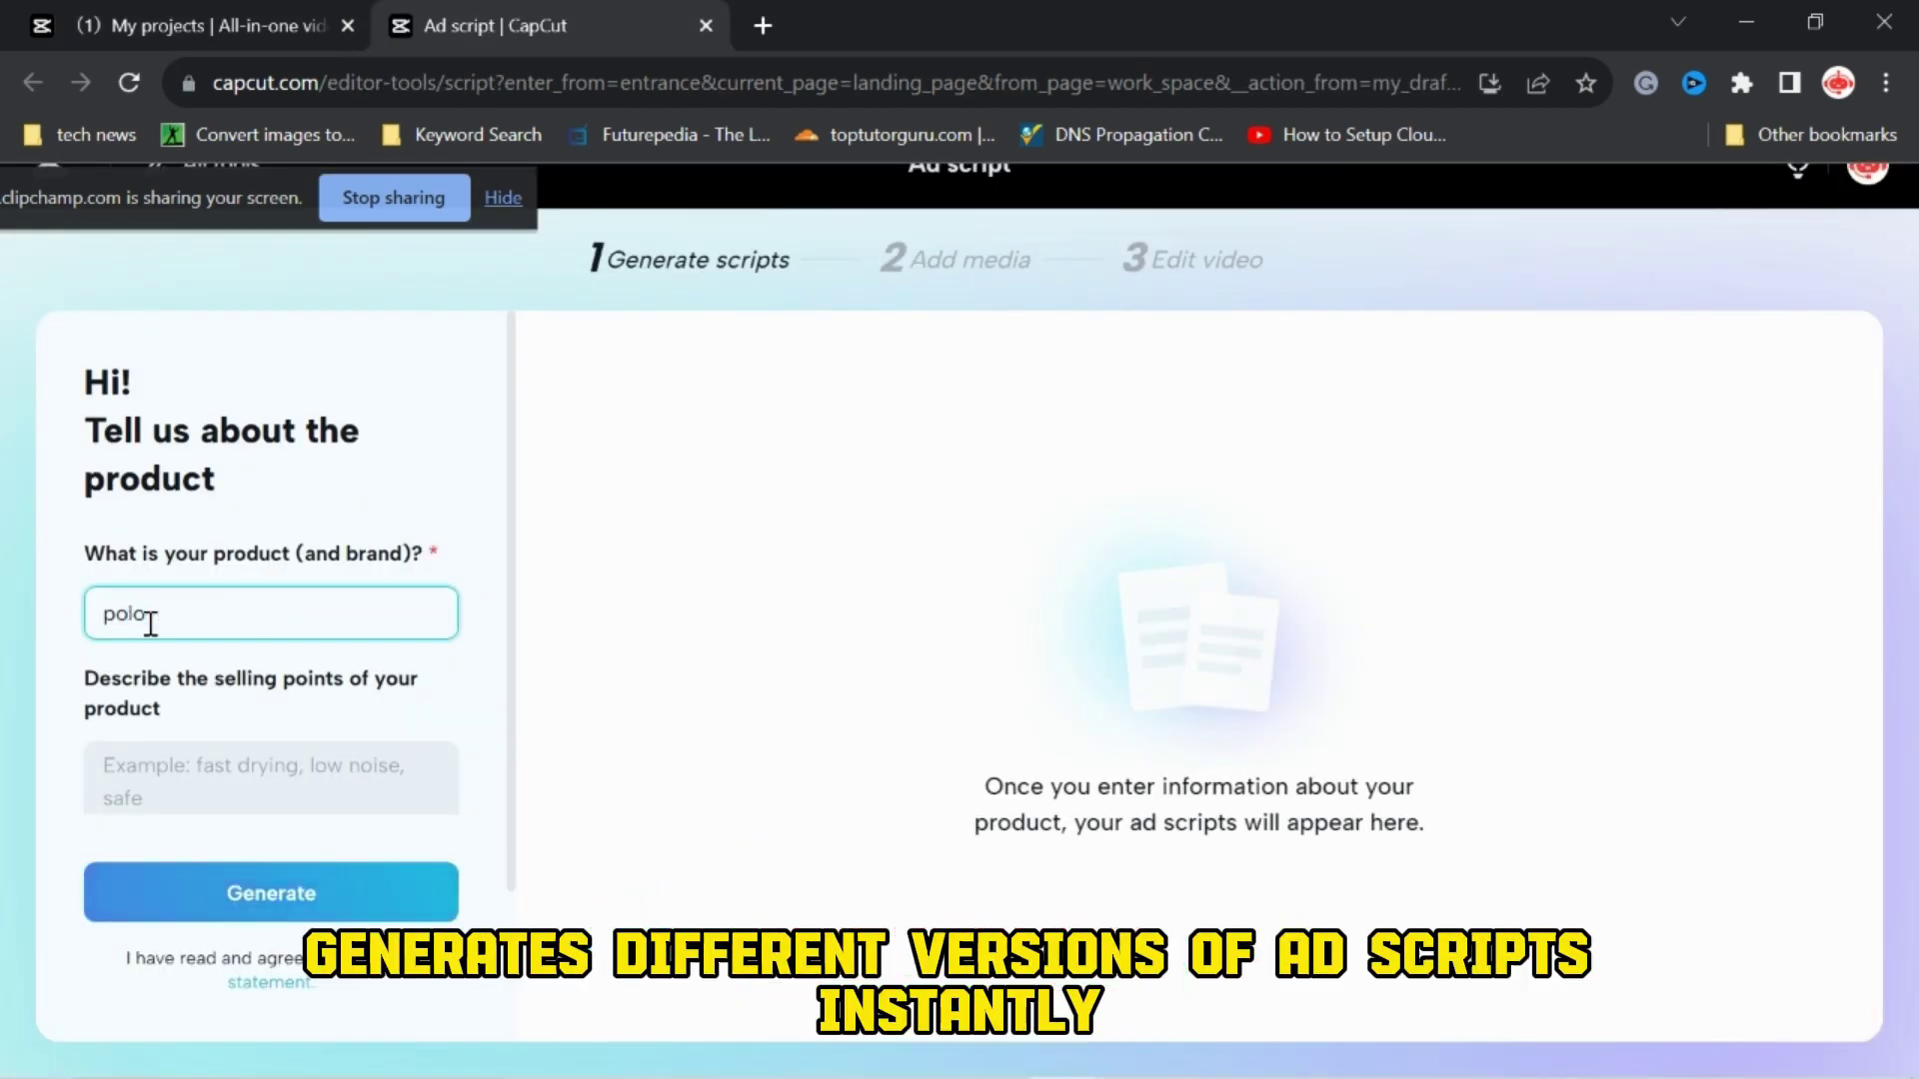
key(Tab)
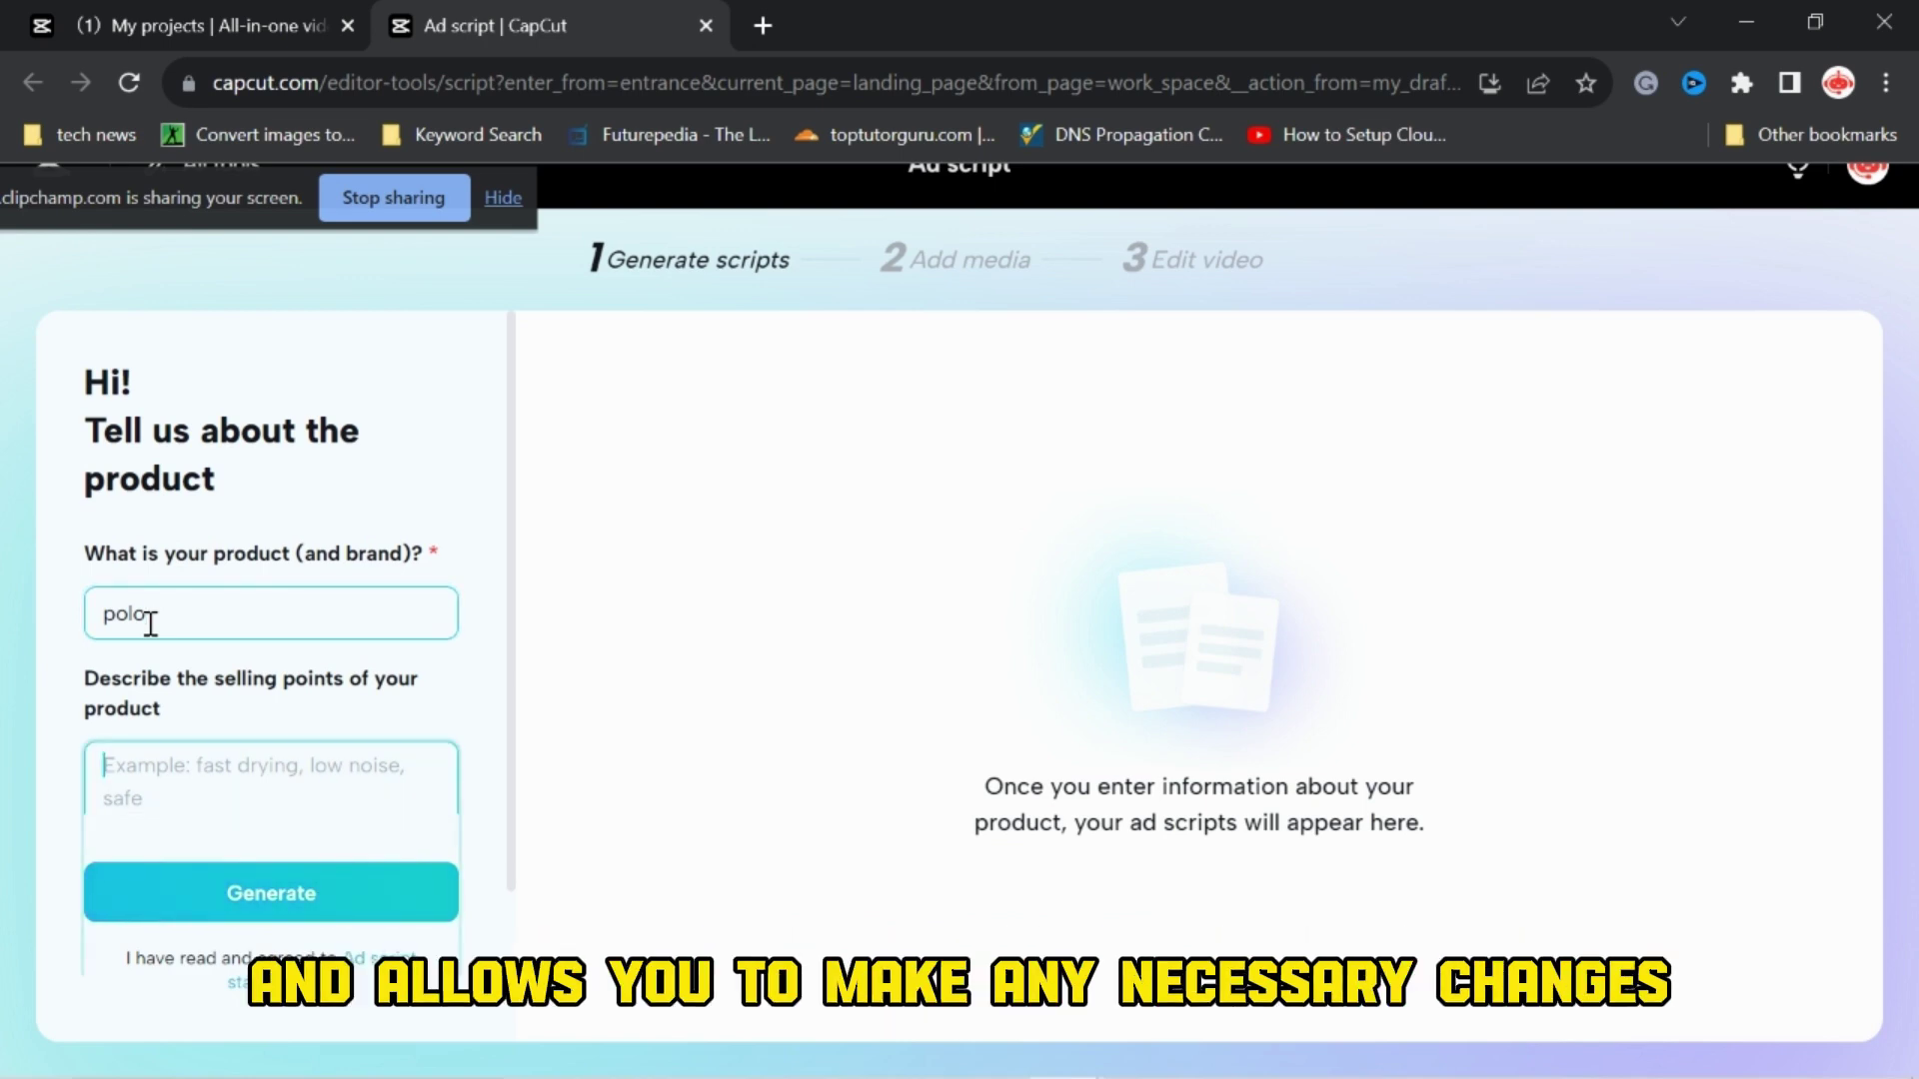
text(h)
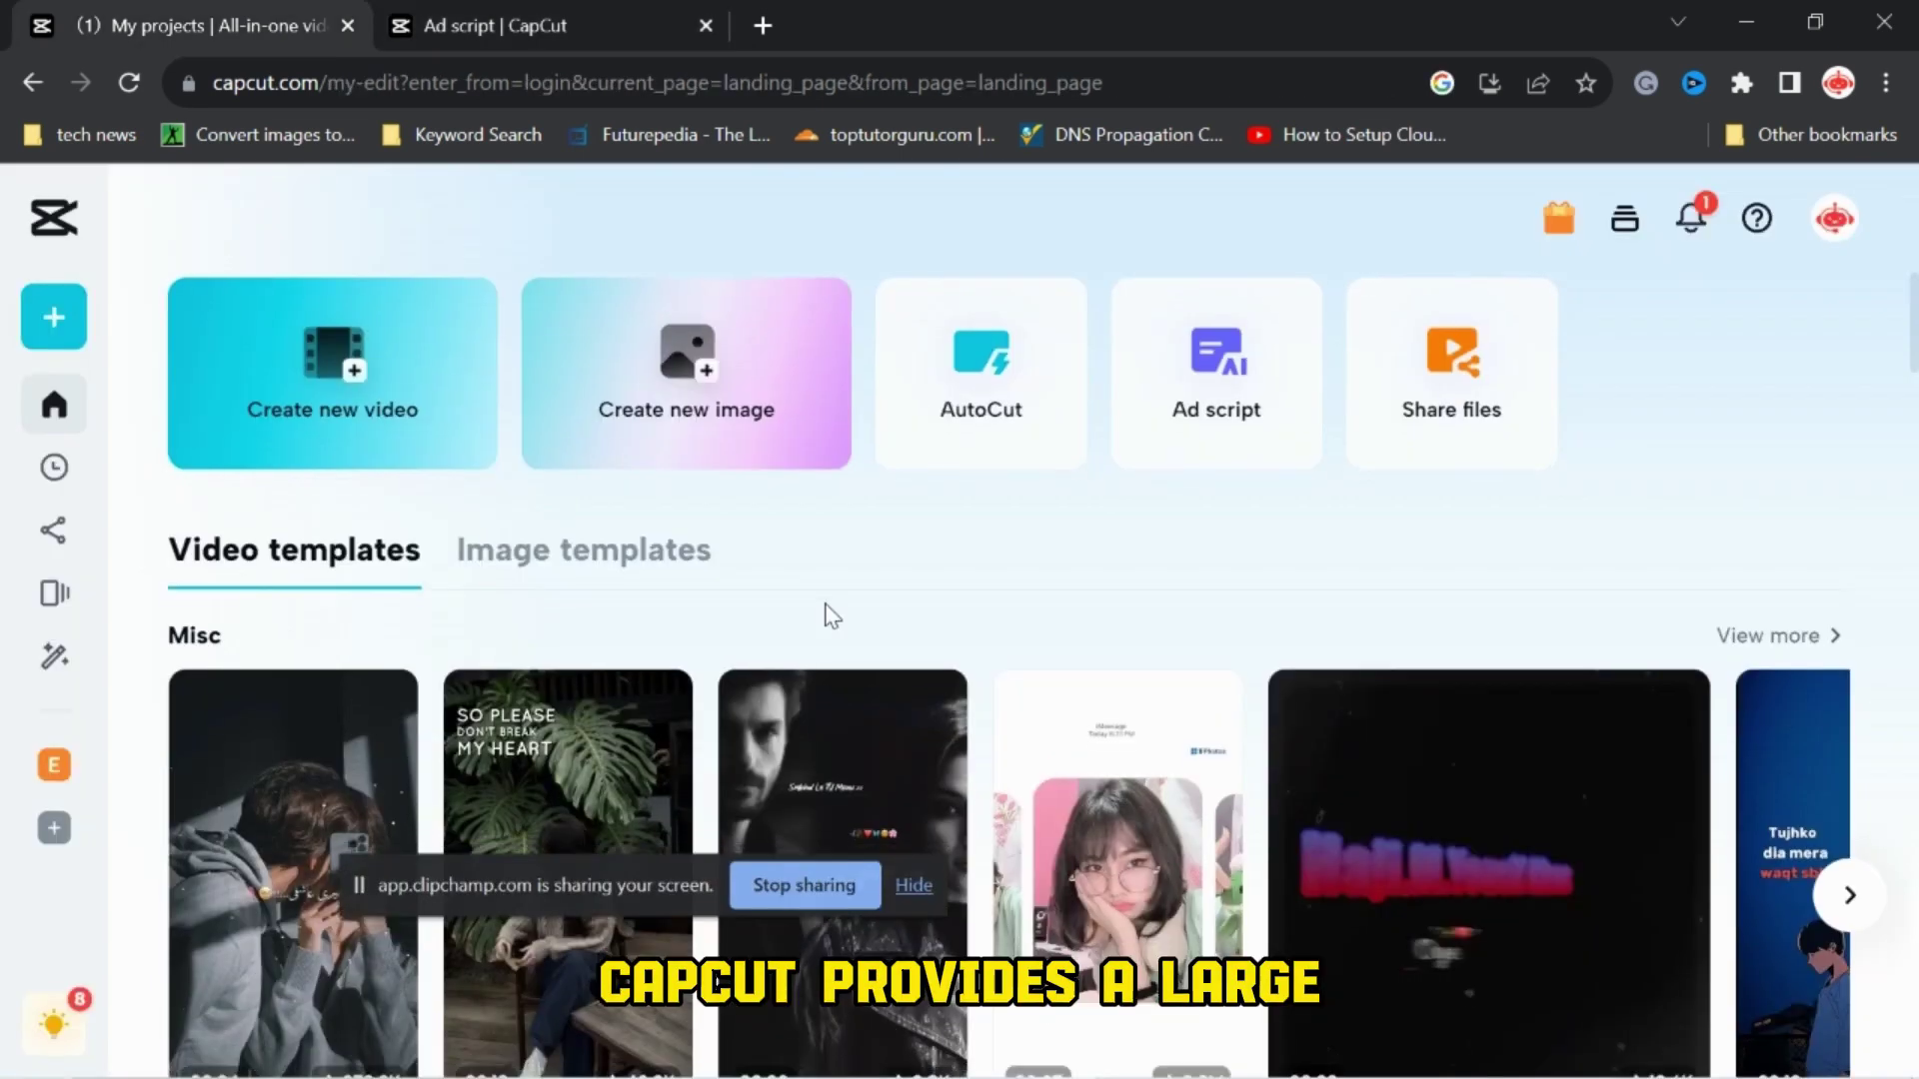
scroll(830, 614, down, 3)
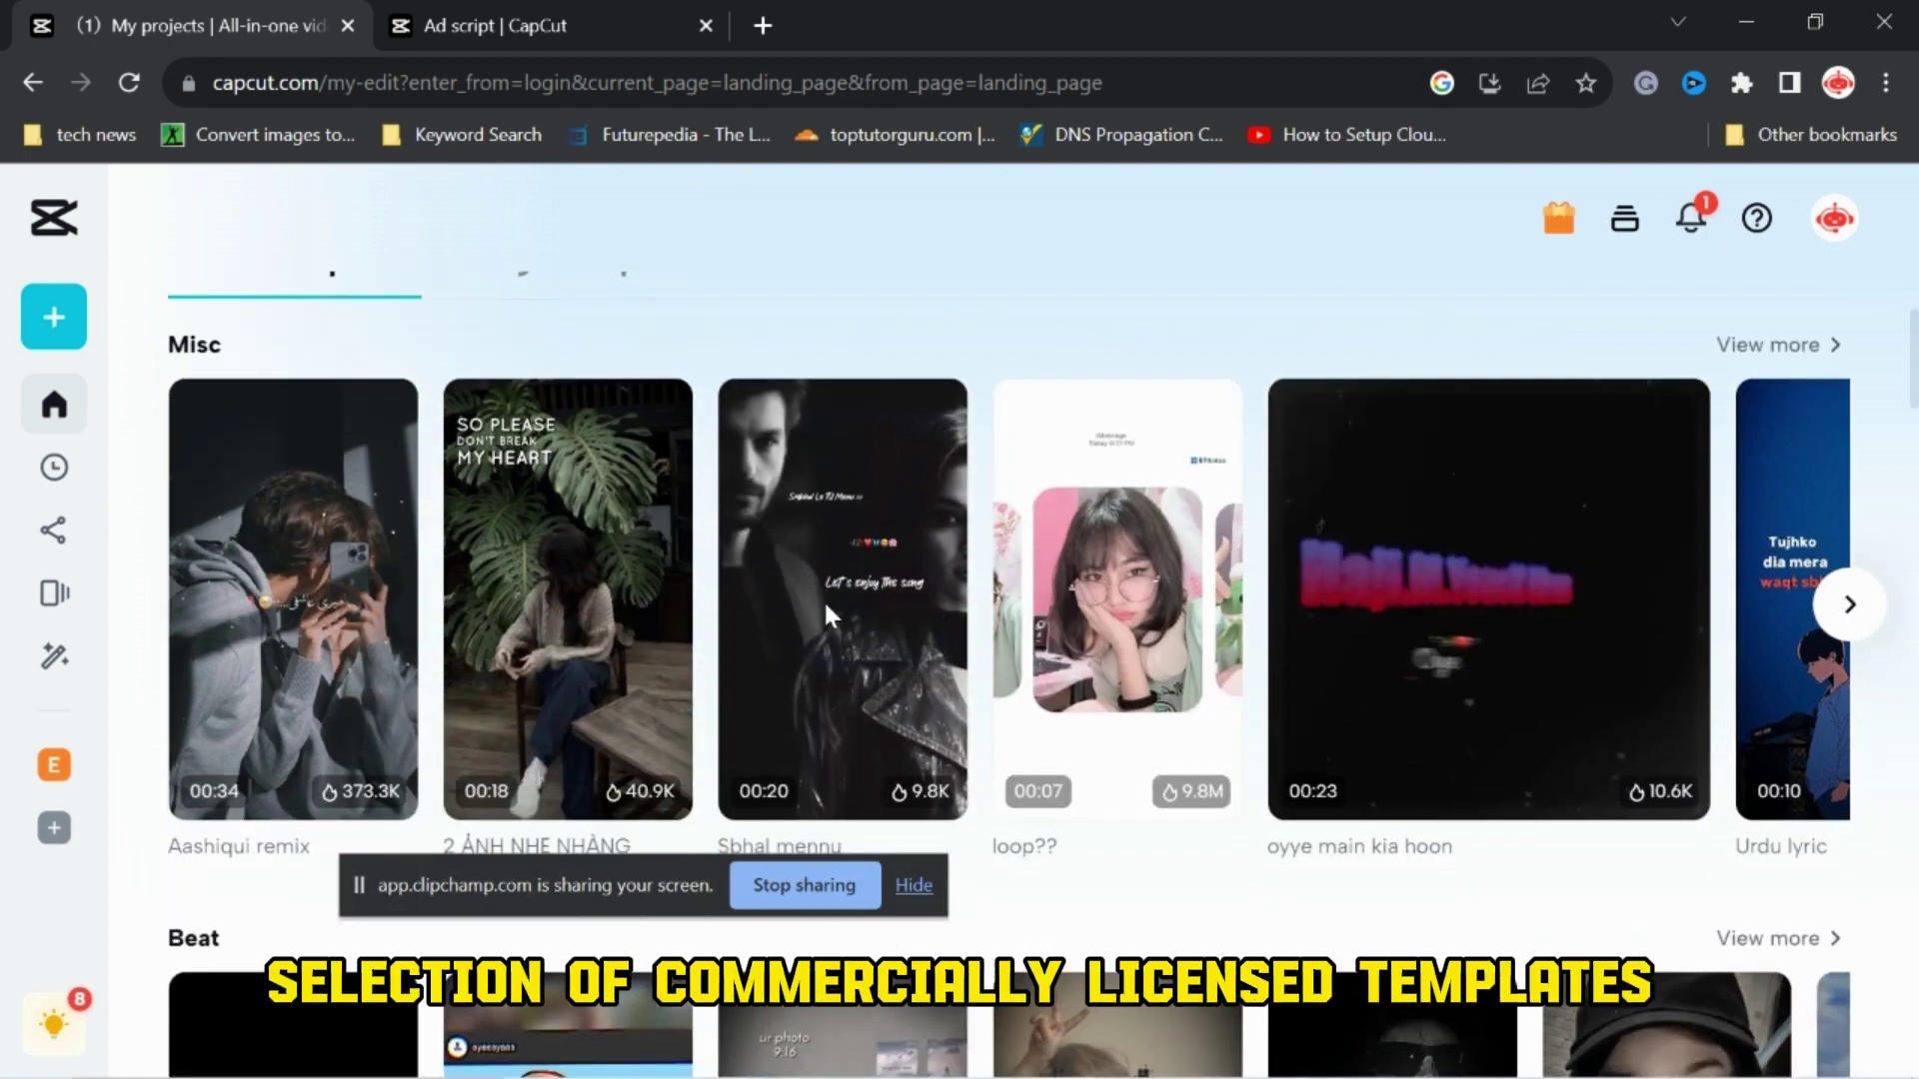
Page the Beat templates forward twice, then scroll down past the Meme and Business collections
scroll(827, 615, down, 6)
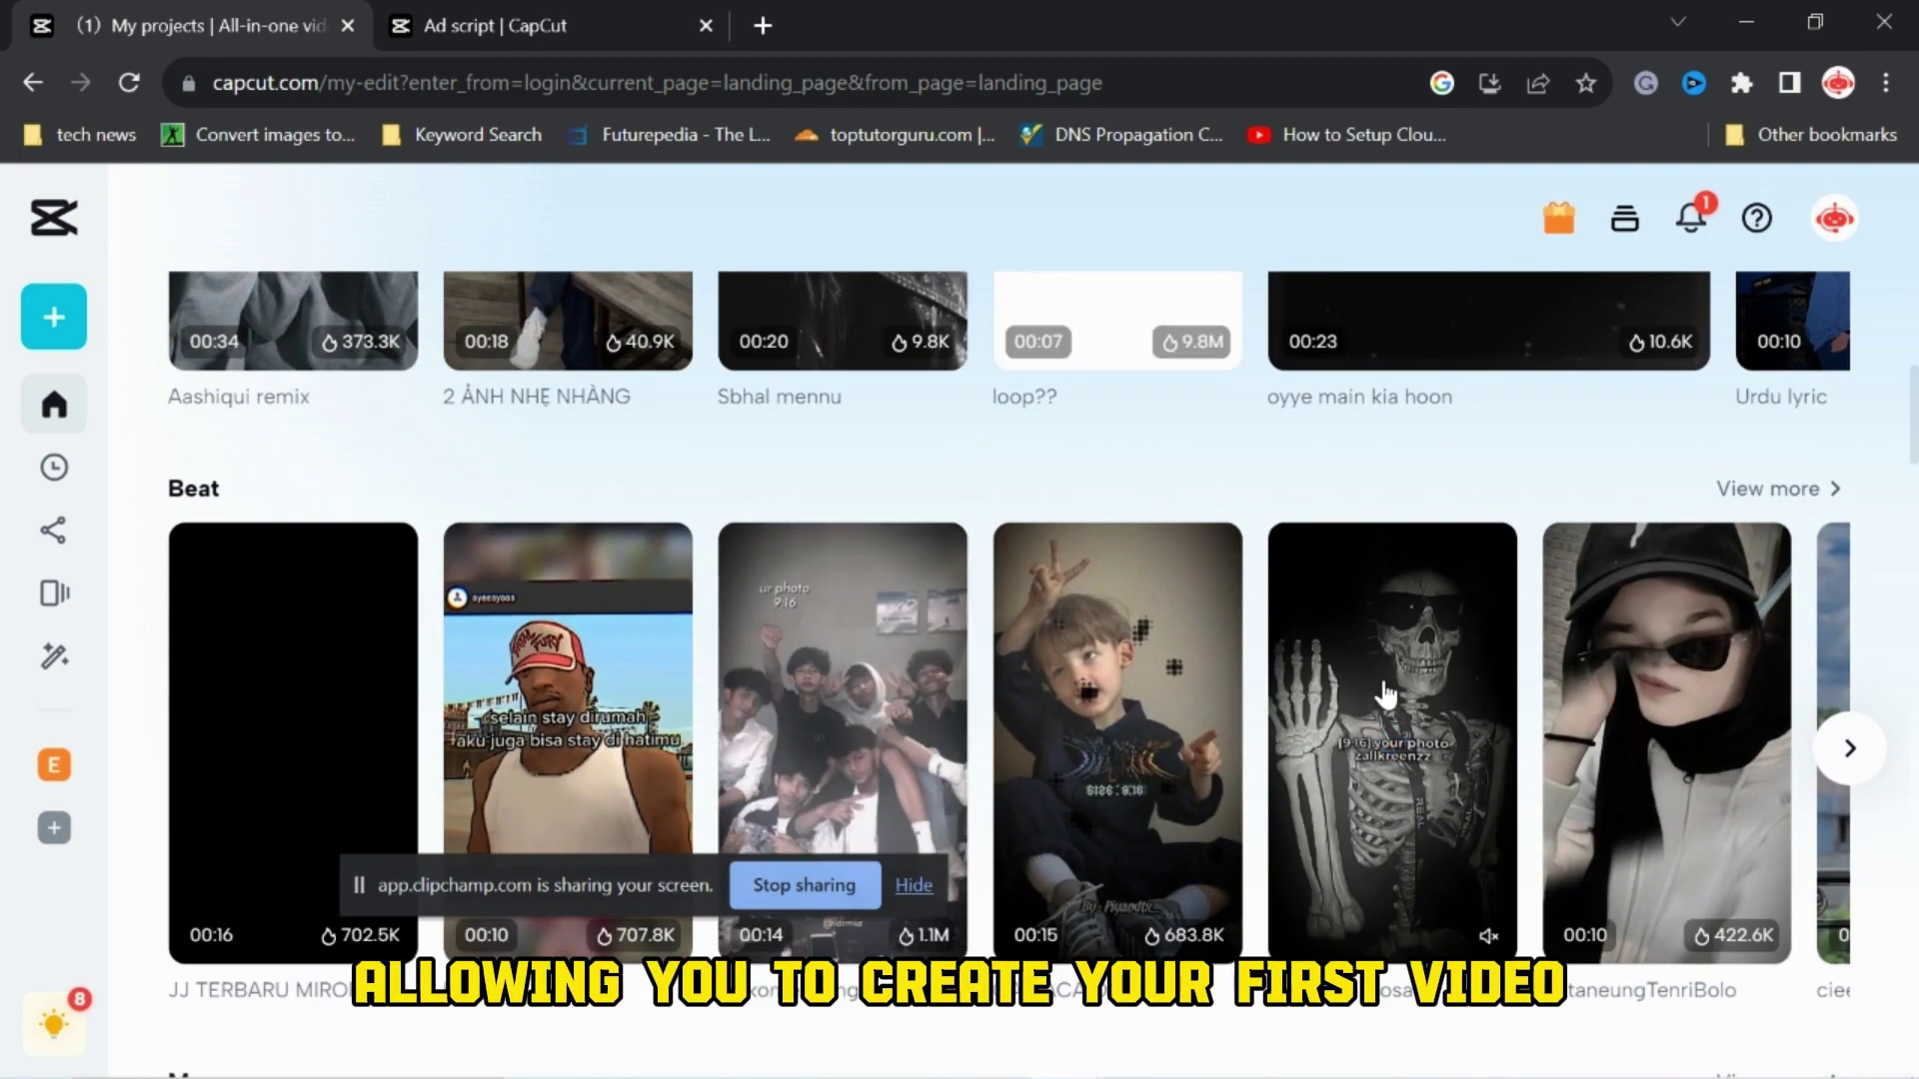
click(1850, 749)
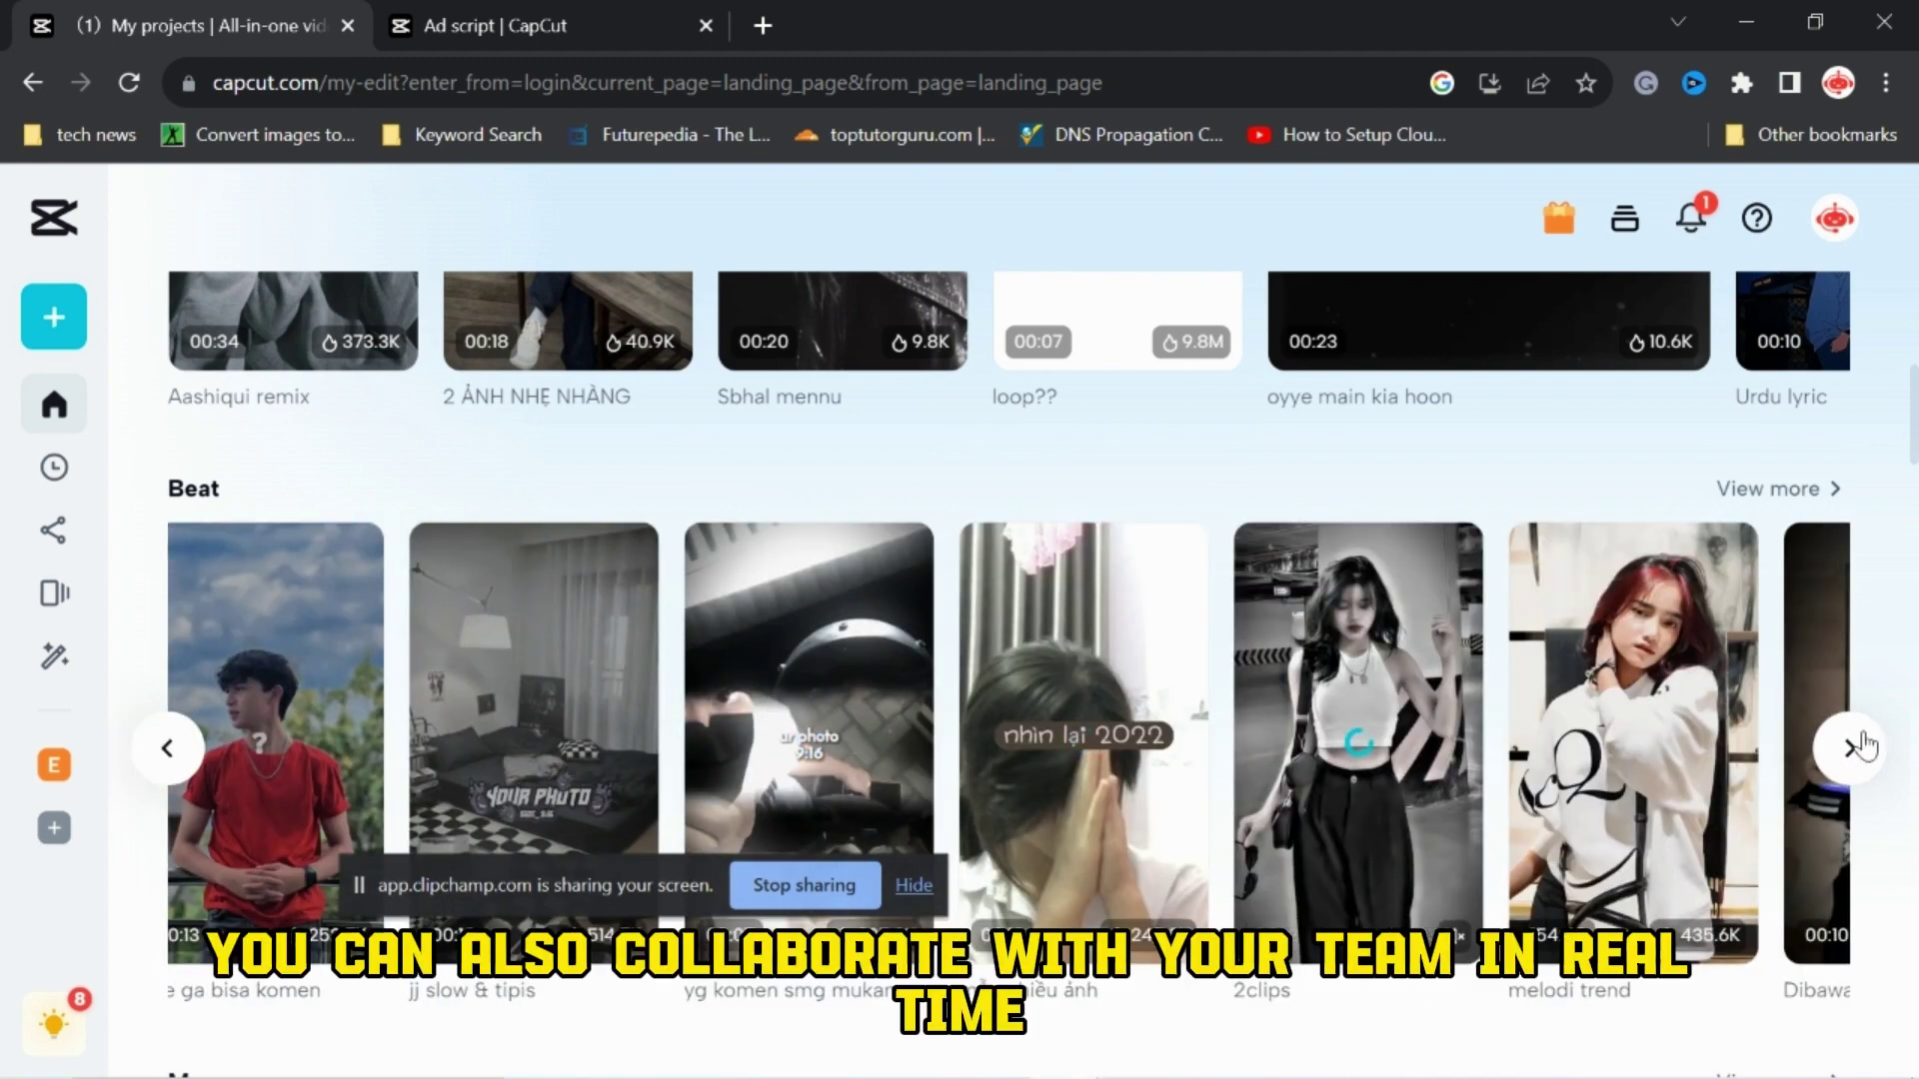
click(1850, 749)
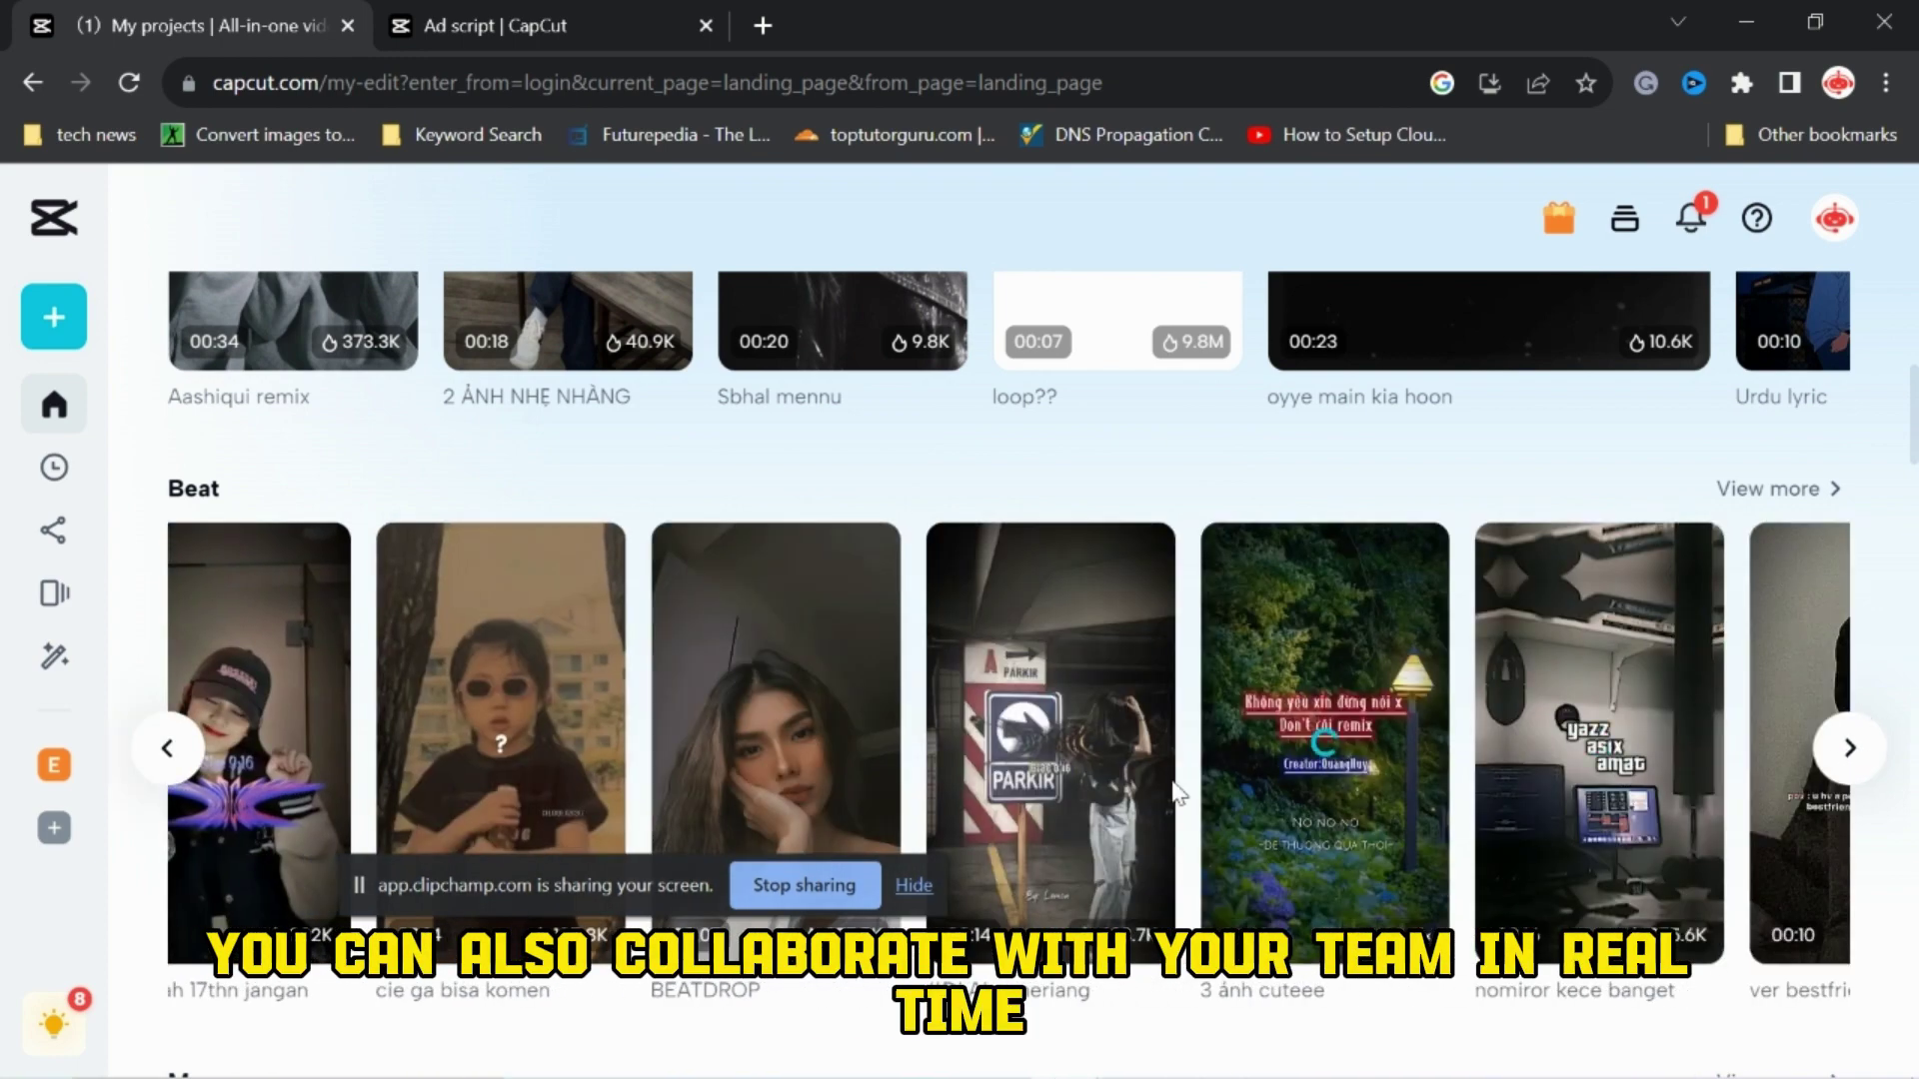
scroll(1139, 810, down, 3)
scroll(1138, 811, down, 3)
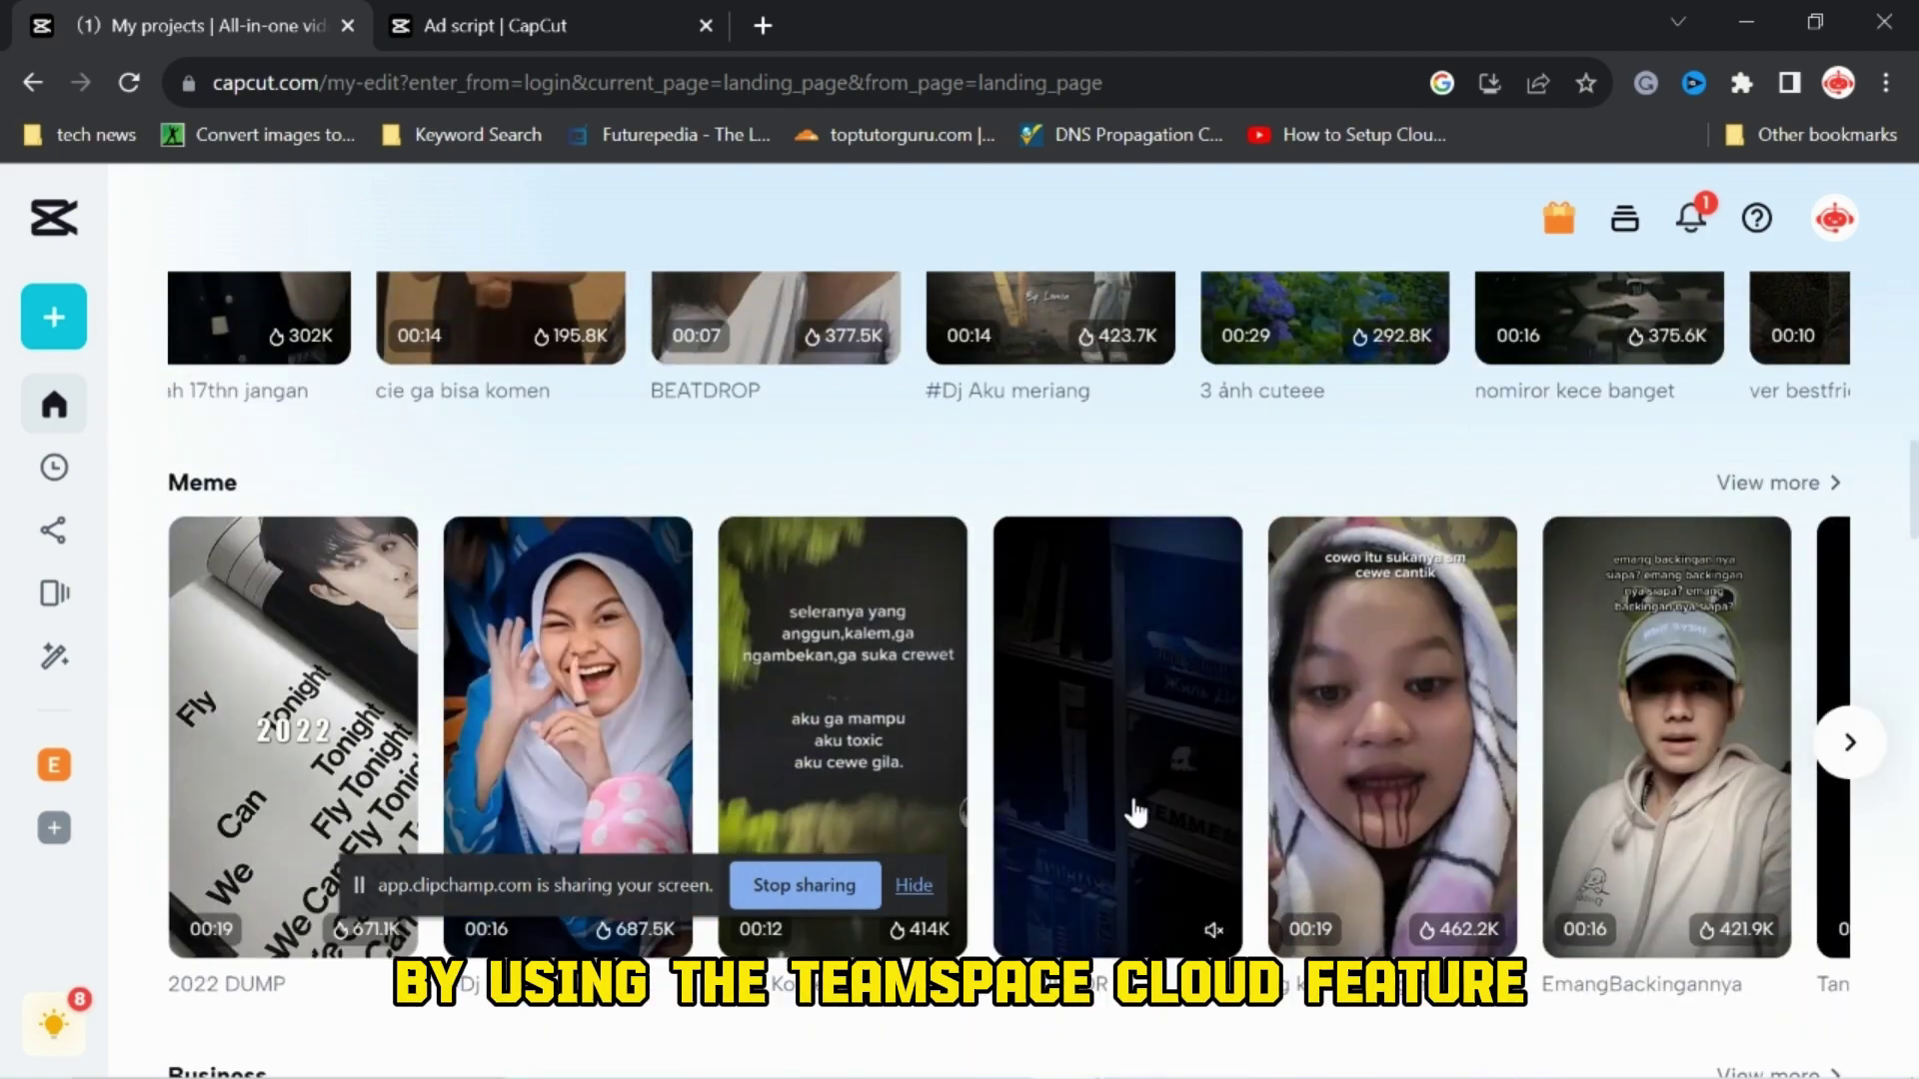
scroll(1137, 811, down, 8)
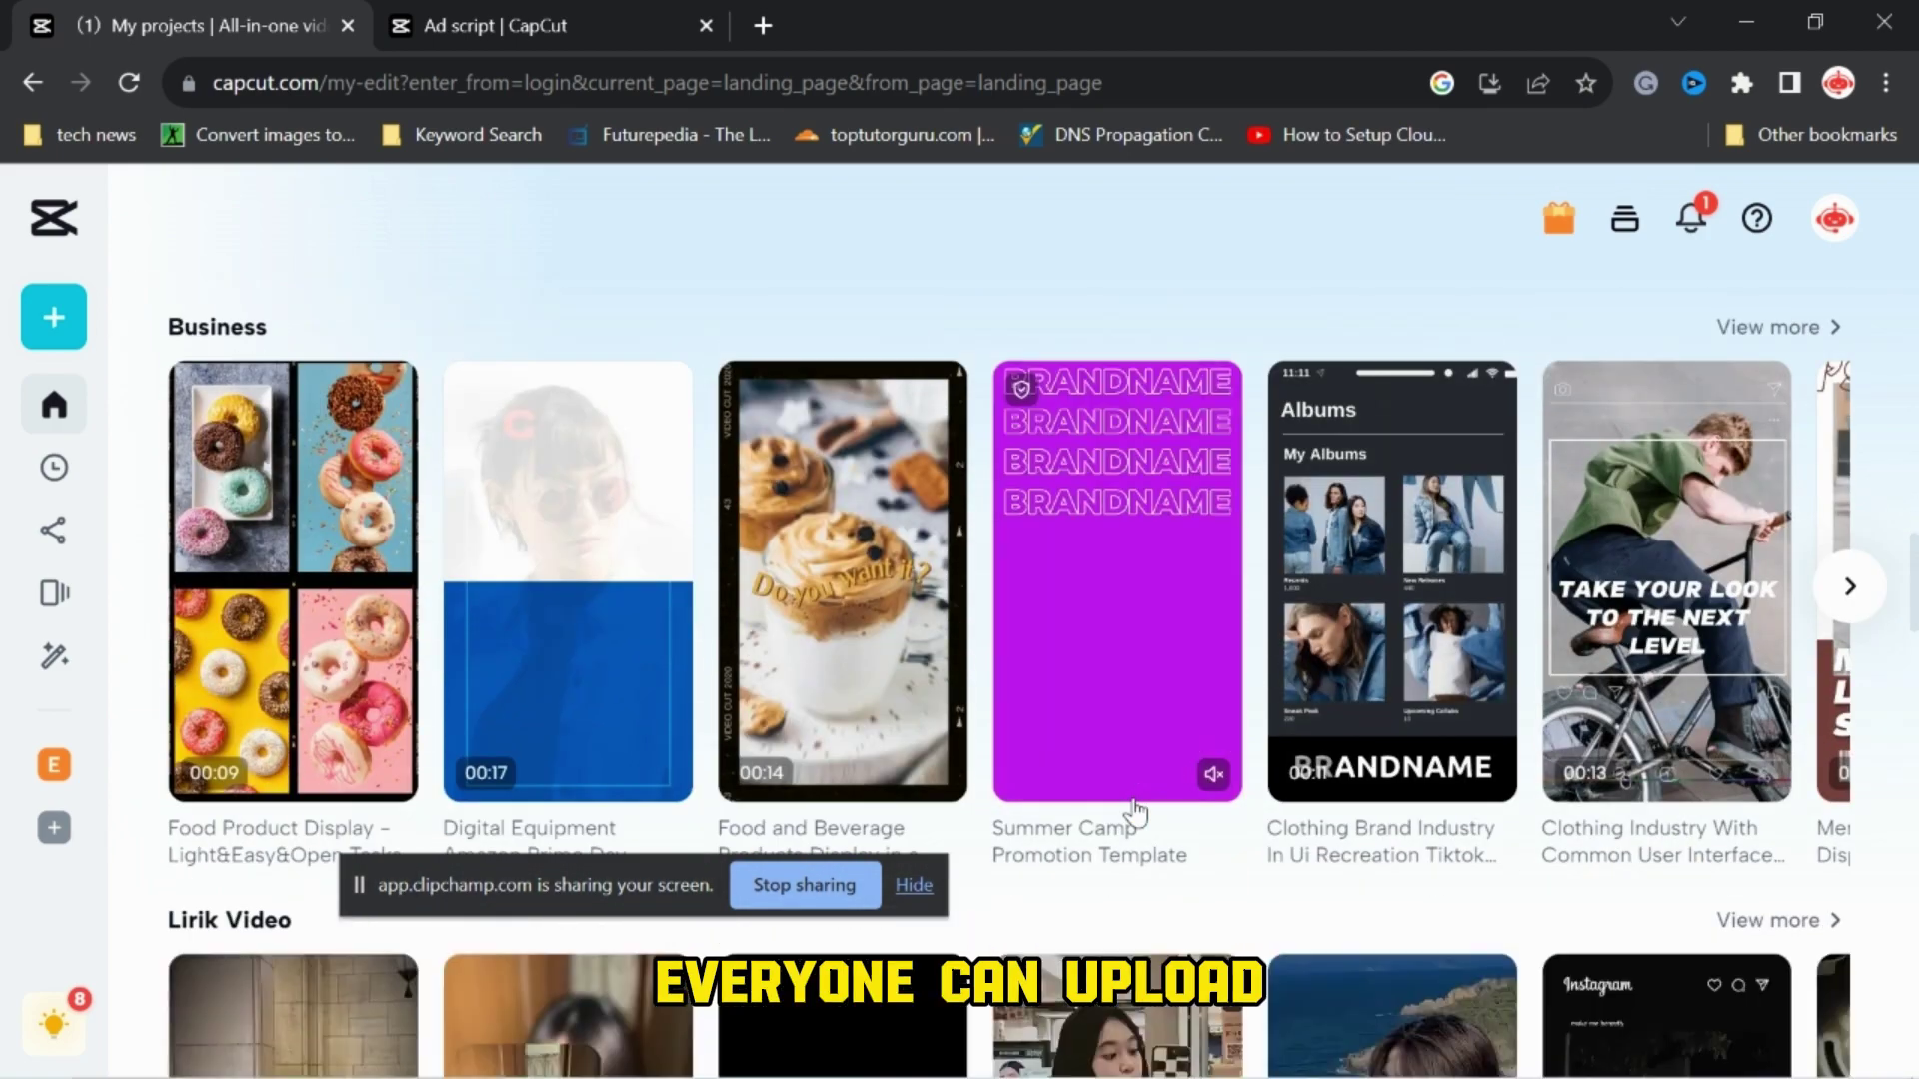
scroll(1138, 812, down, 6)
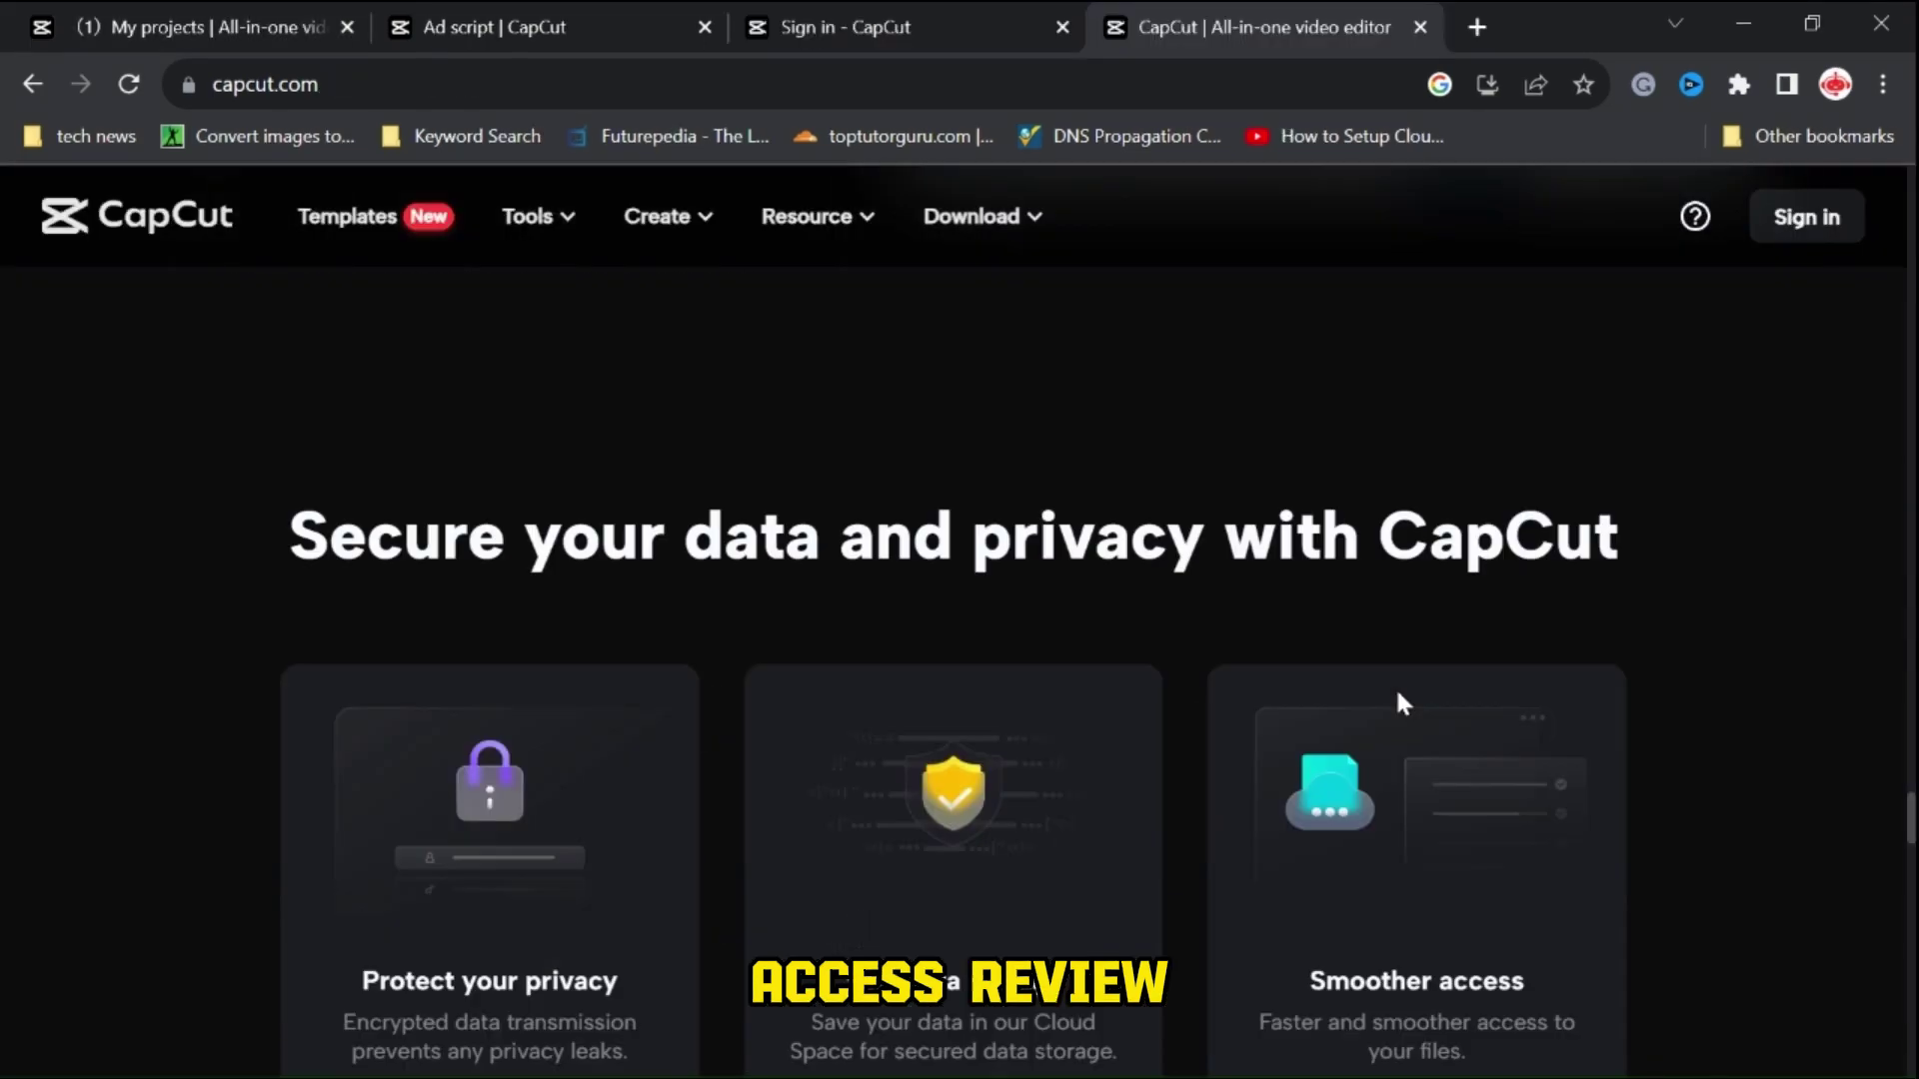
Scroll the capcut.com landing page down to the desktop and mobile download options
scroll(1395, 687, down, 13)
scroll(1396, 686, down, 2)
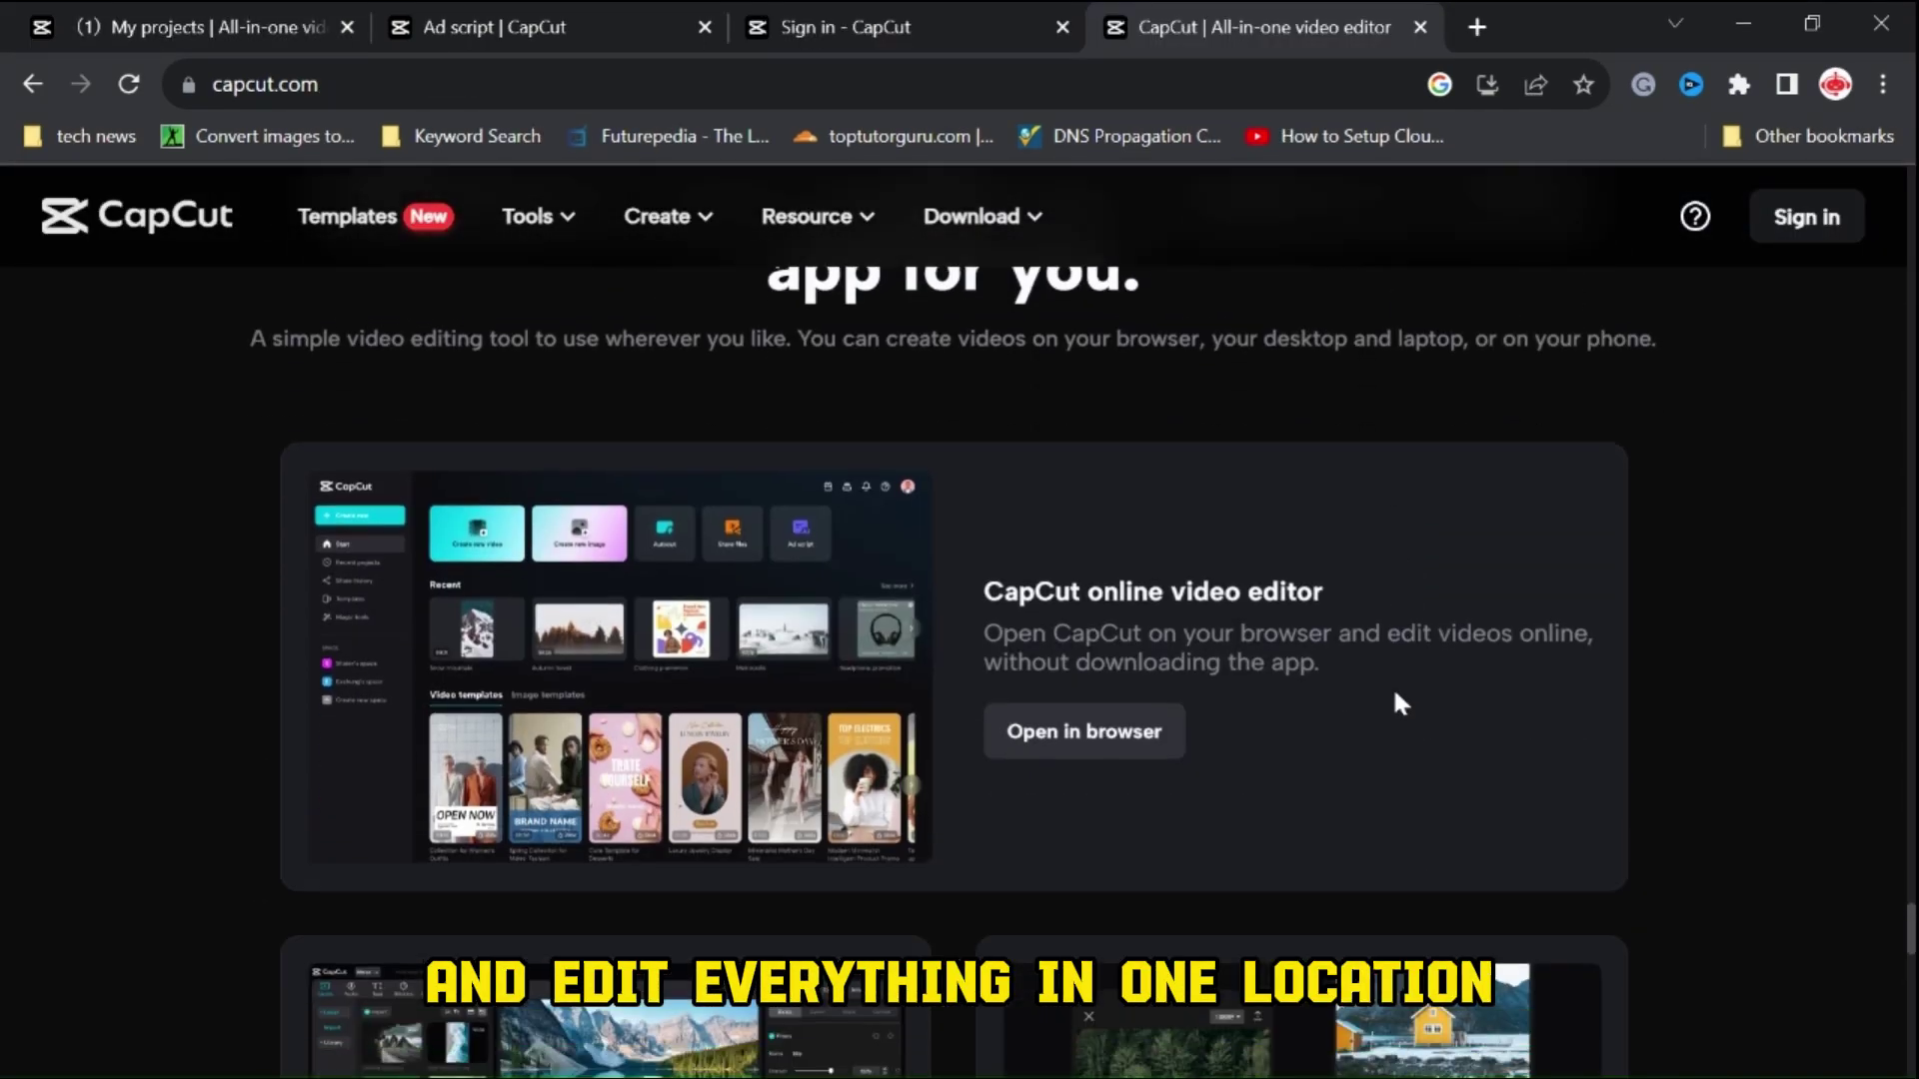
scroll(1395, 687, down, 4)
scroll(1396, 703, down, 4)
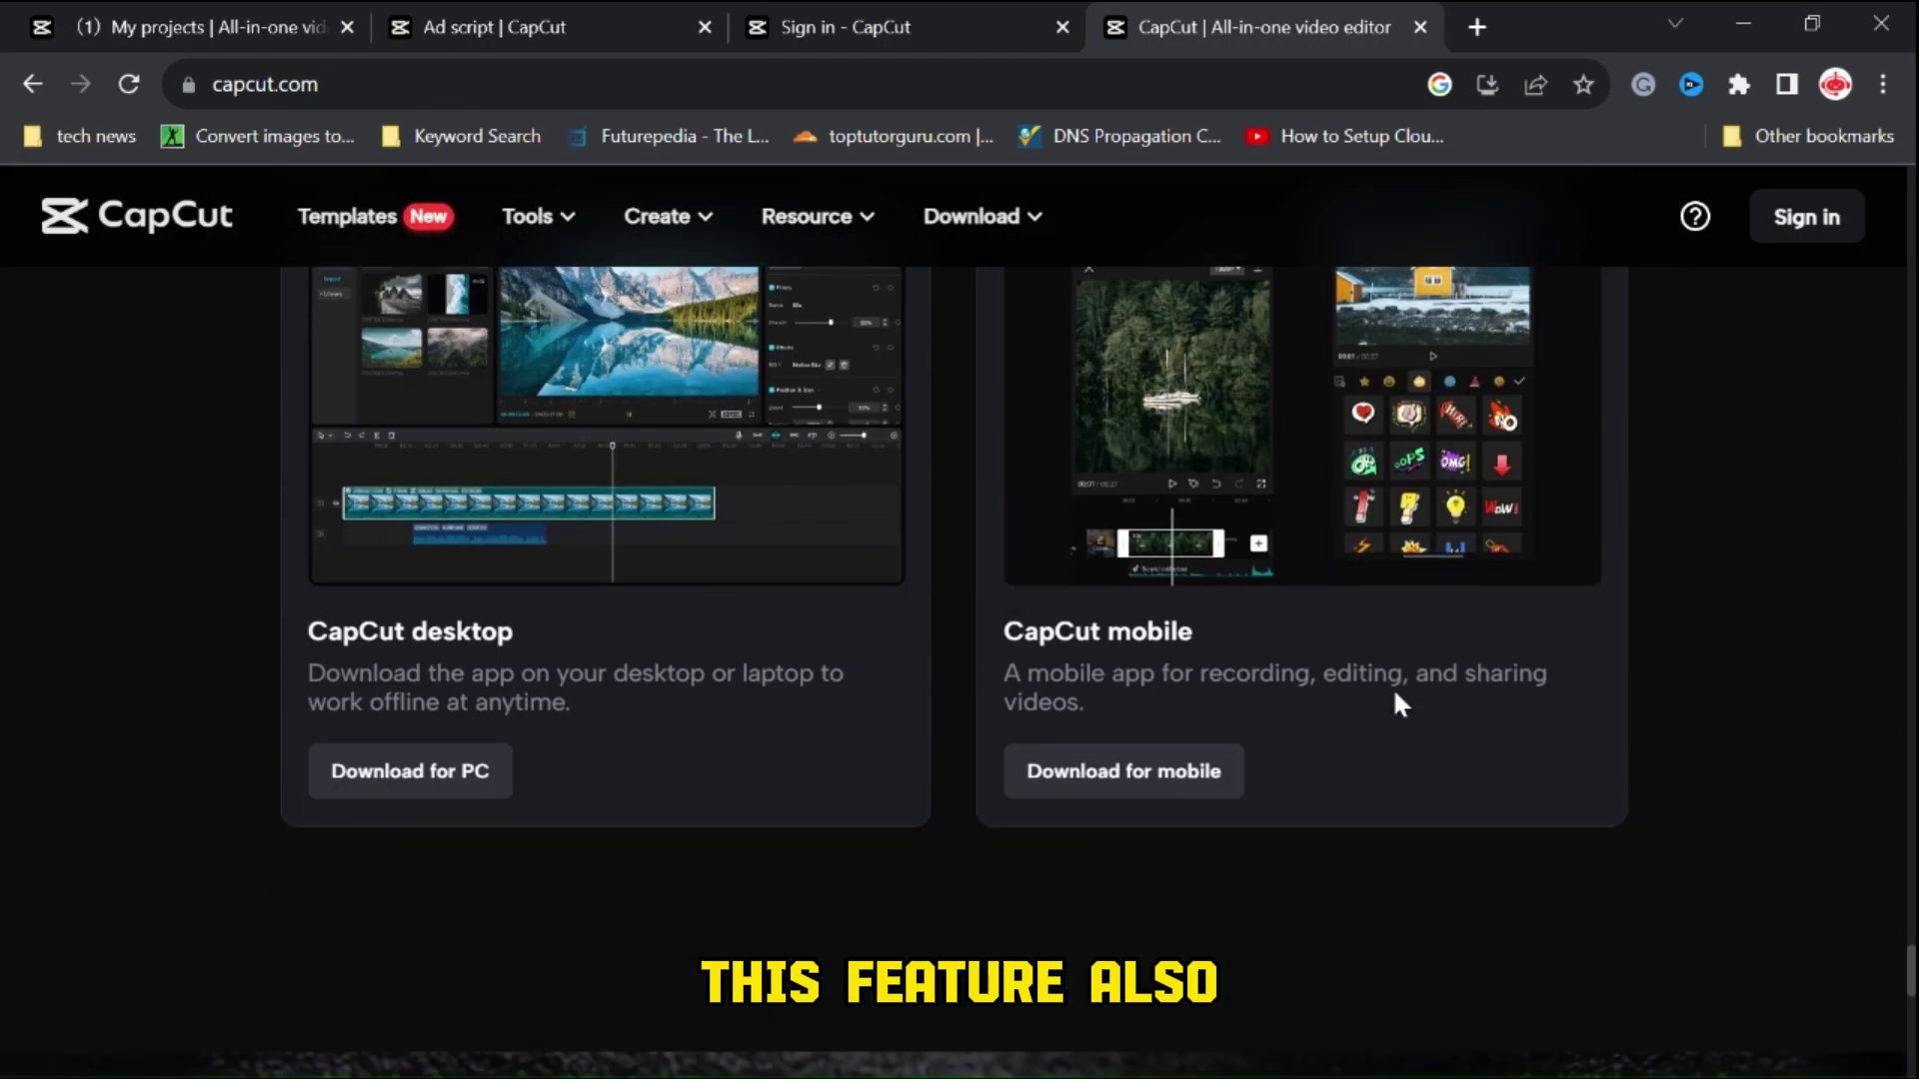
scroll(1396, 702, up, 2)
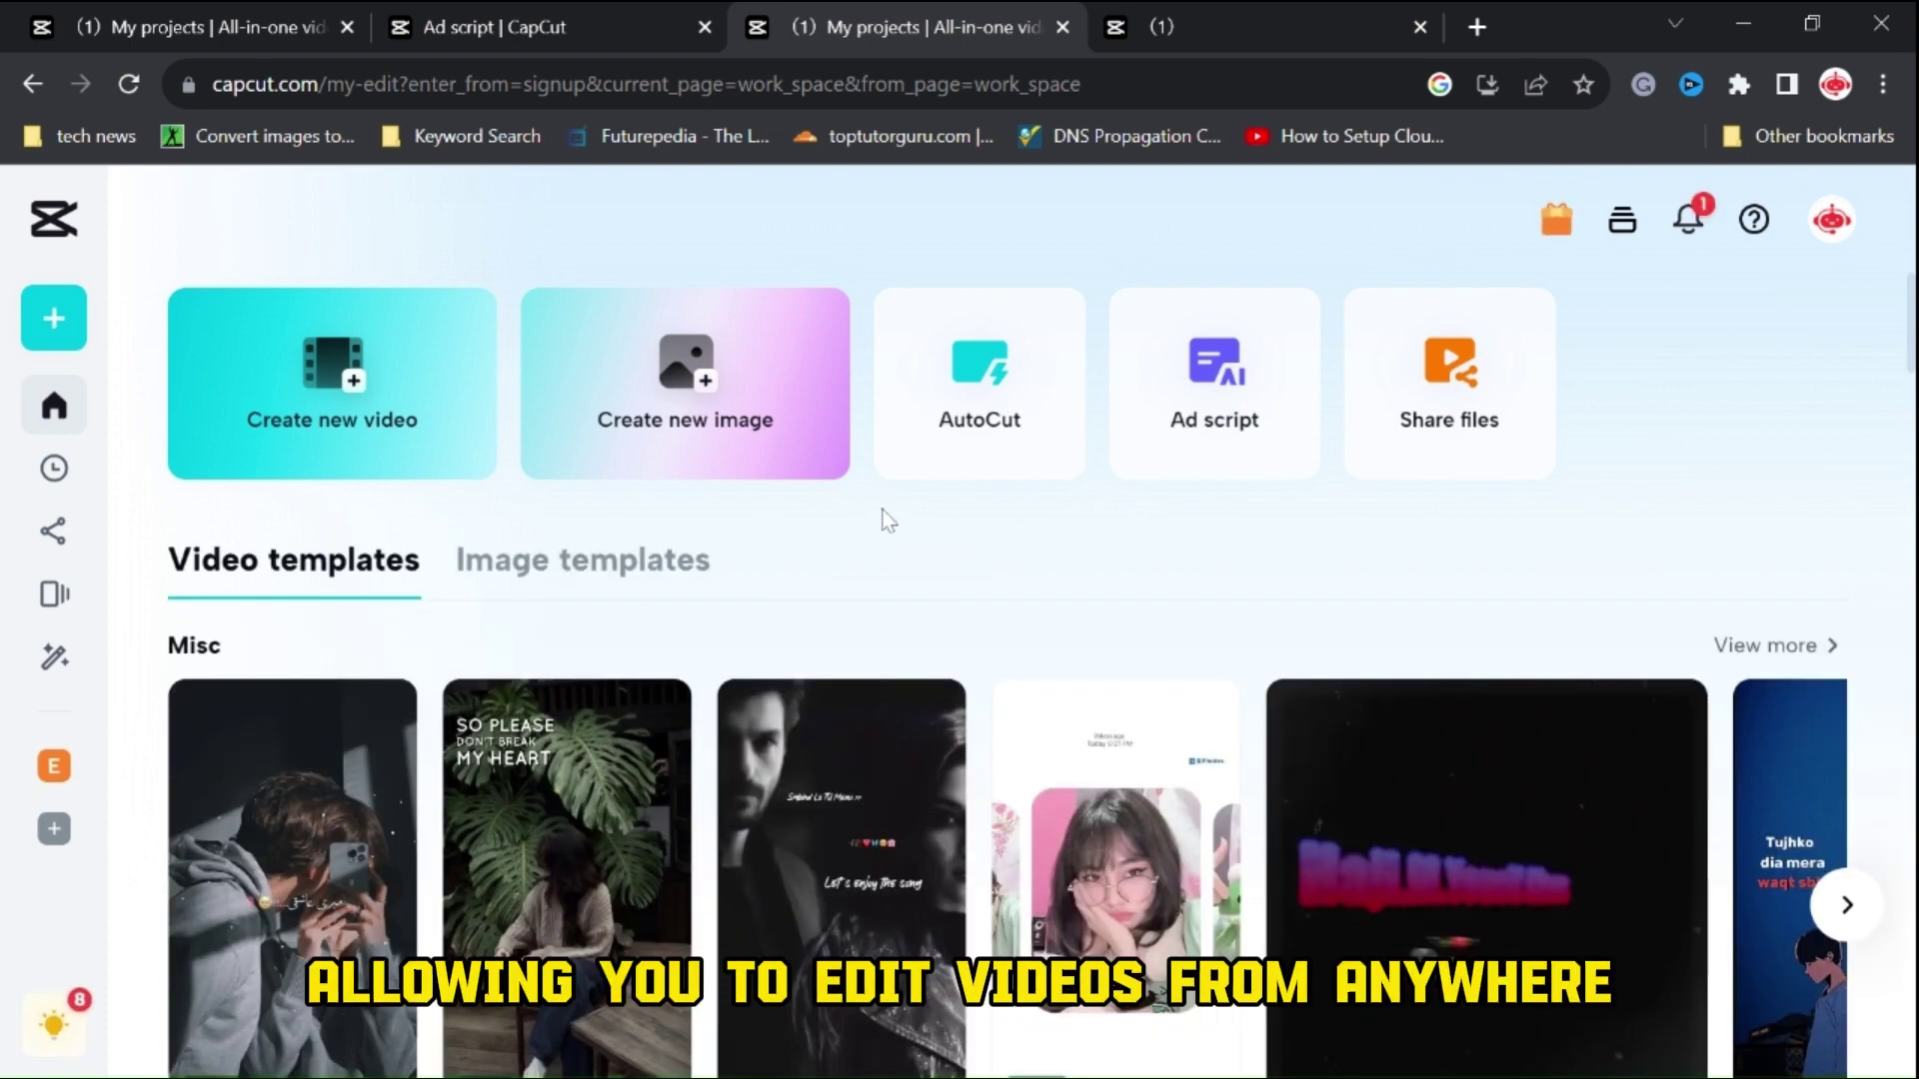
scroll(885, 525, down, 4)
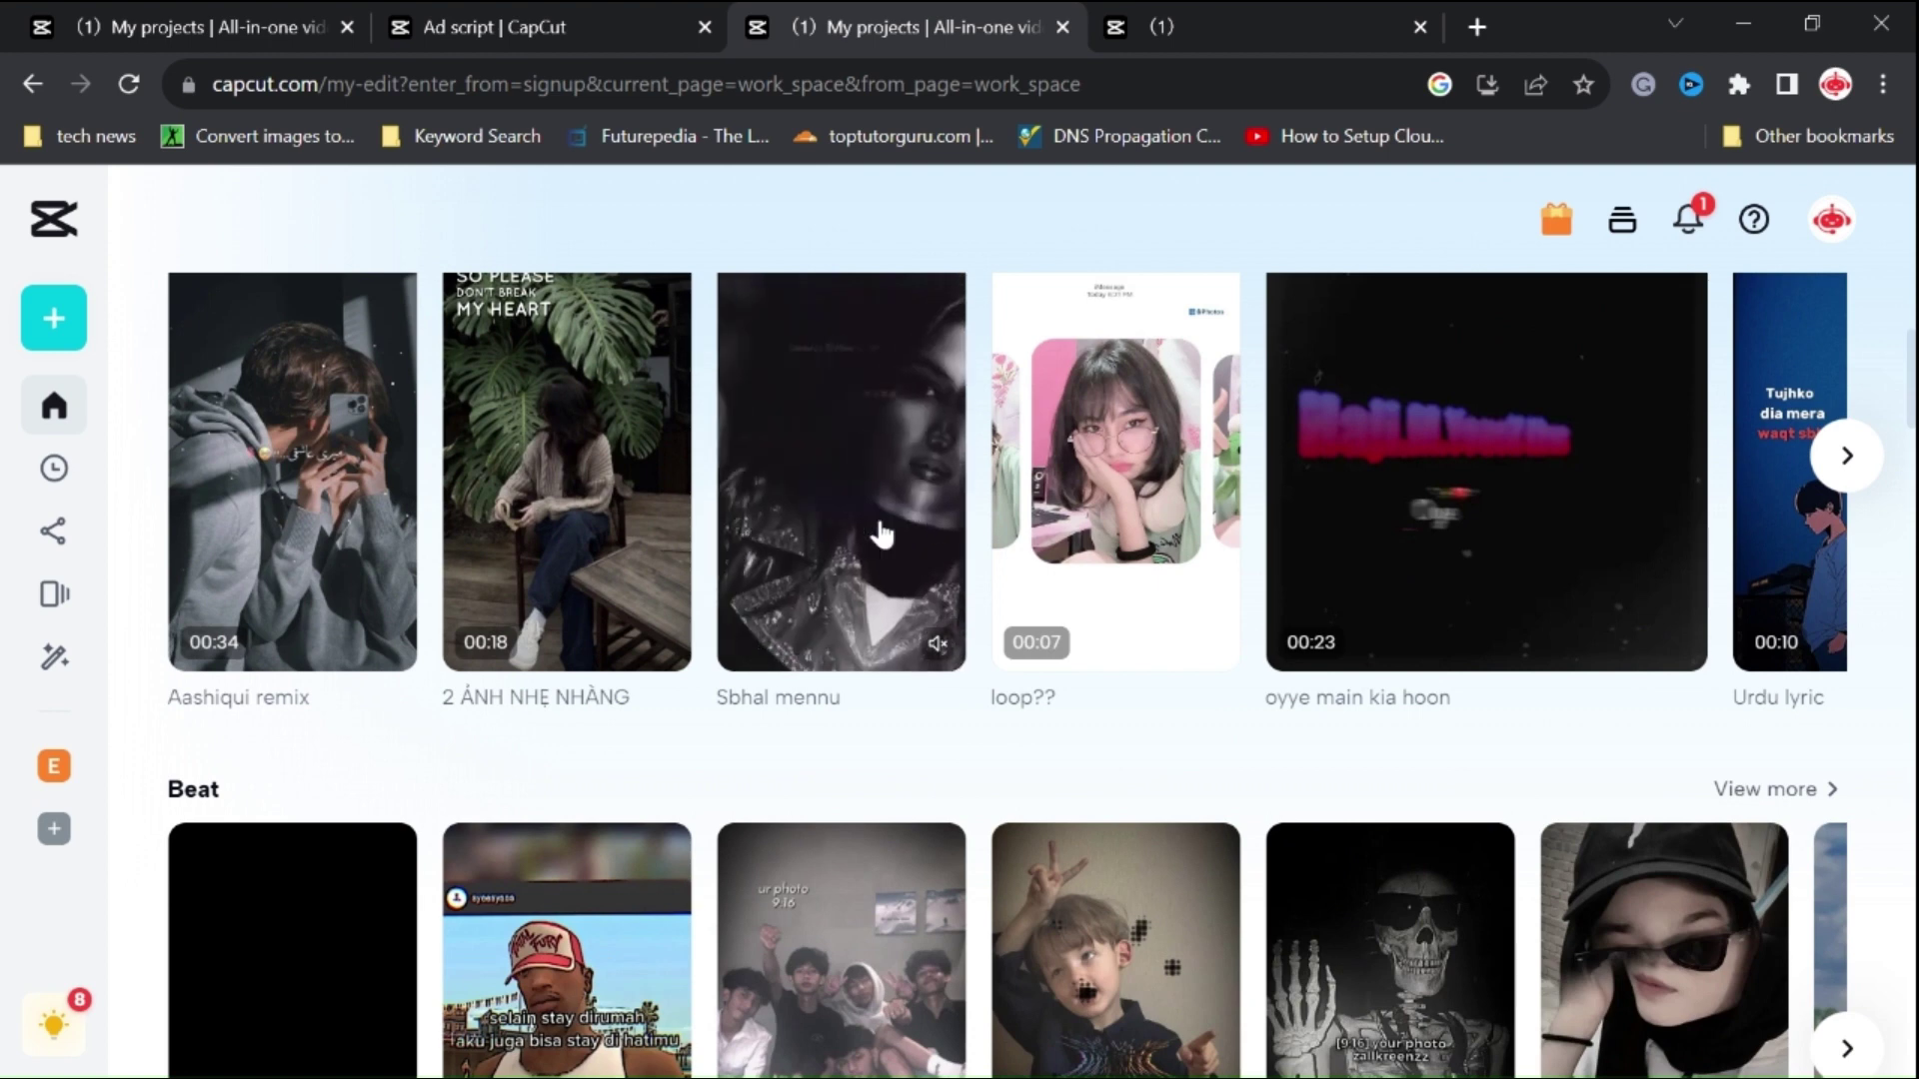
scroll(883, 535, up, 4)
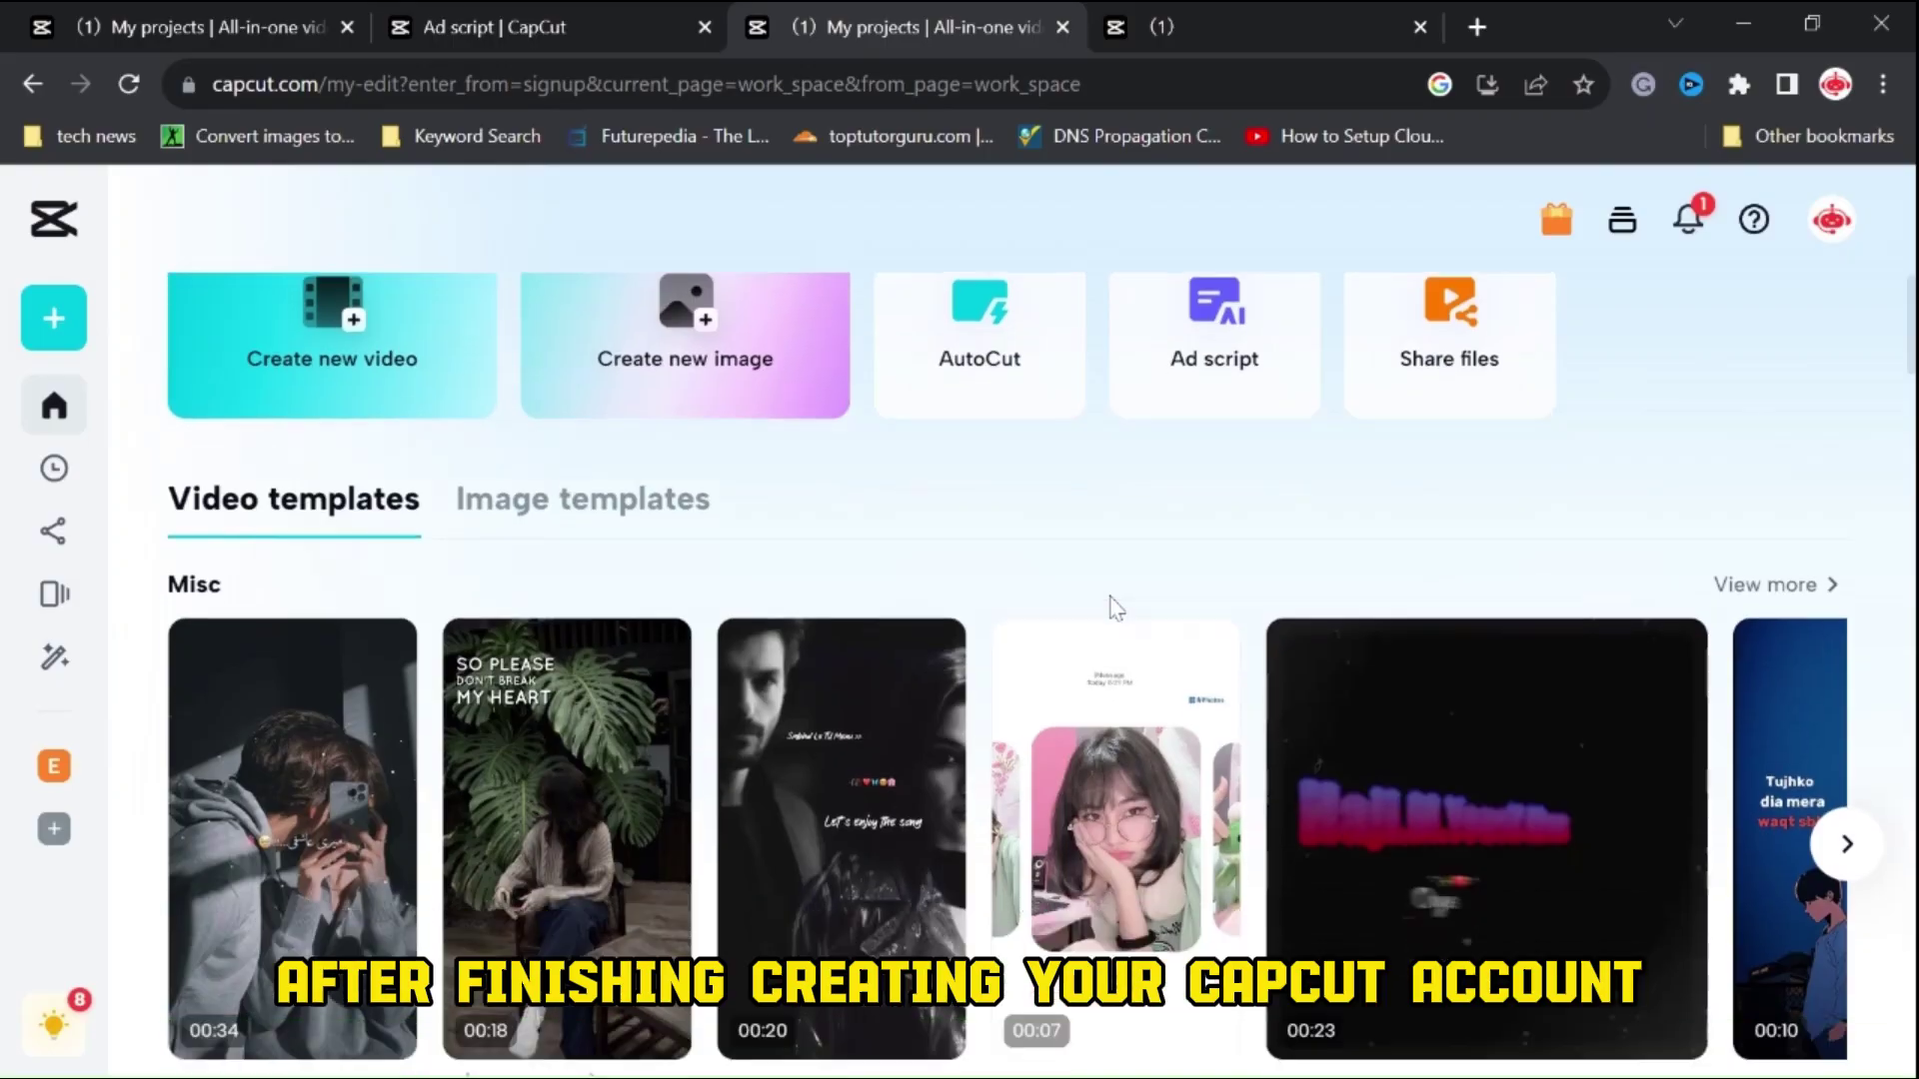
scroll(1109, 605, down, 1)
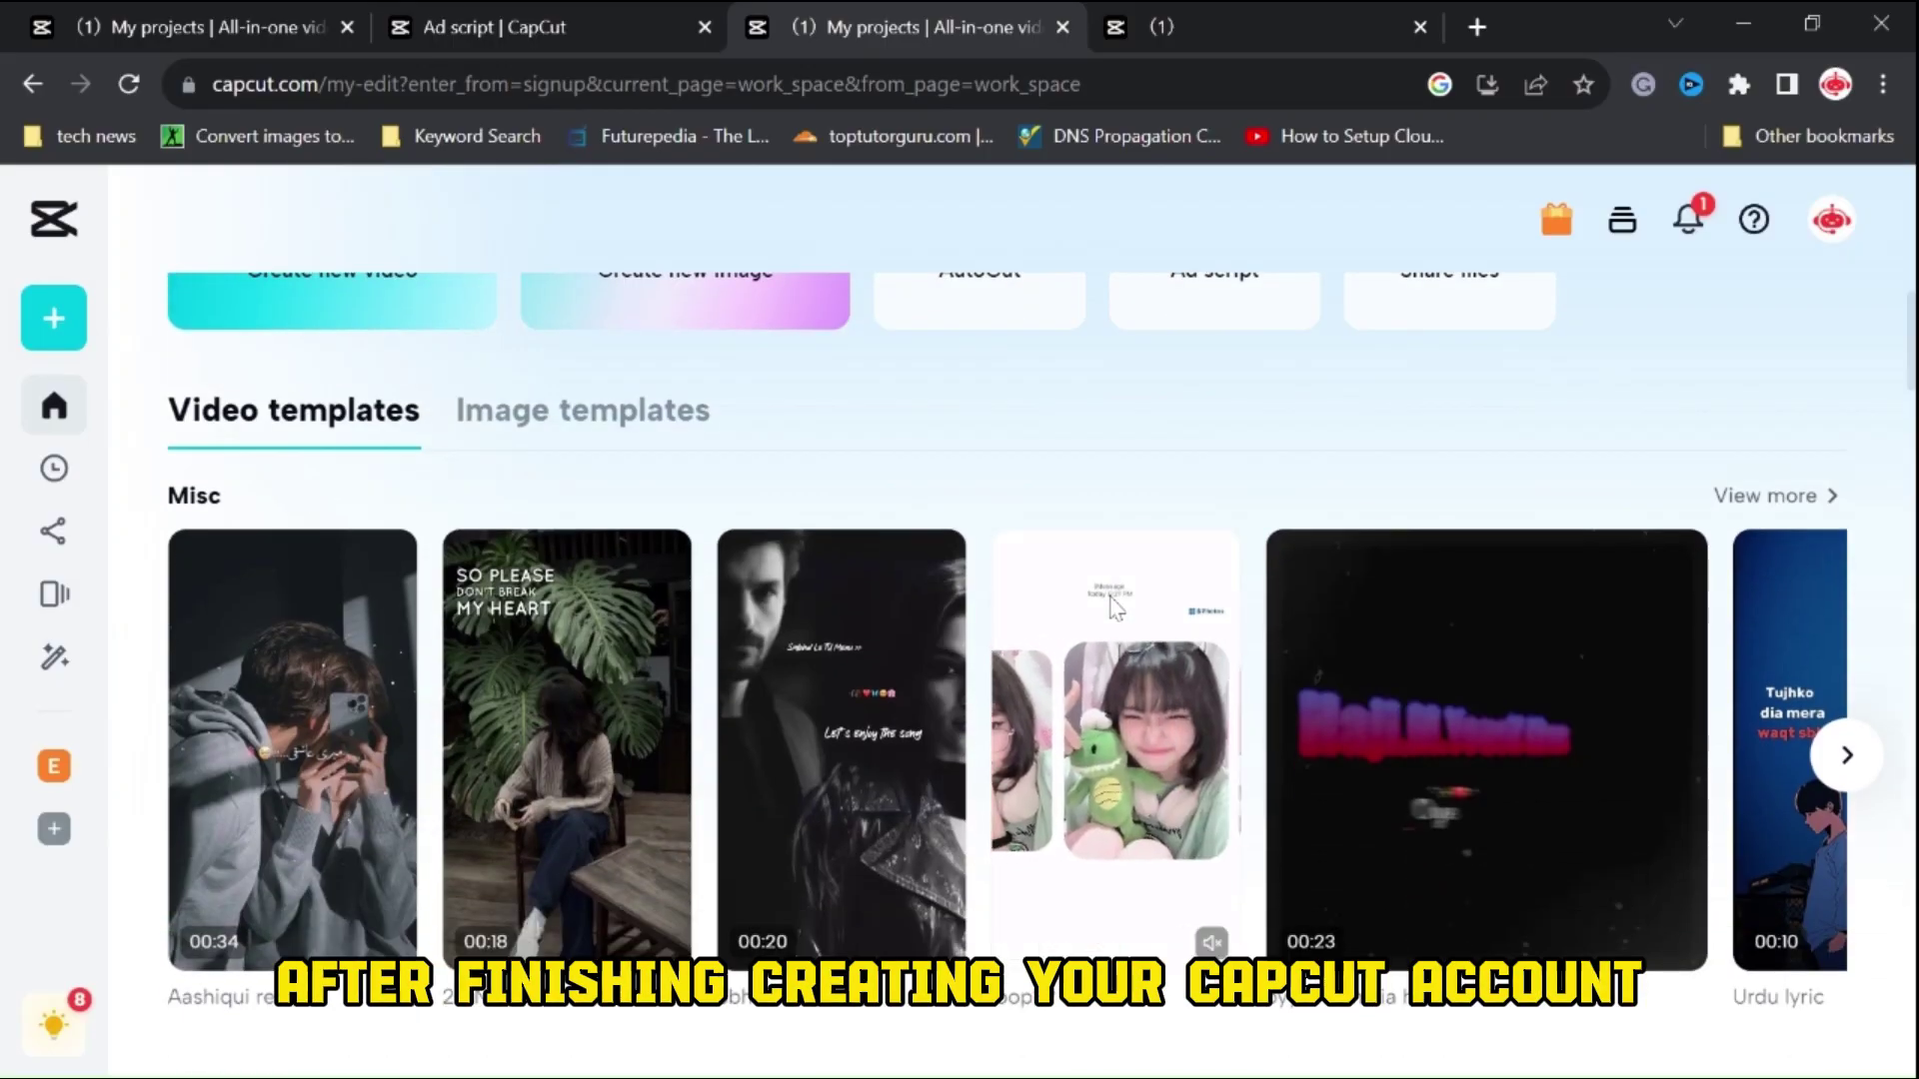
scroll(1244, 596, up, 1)
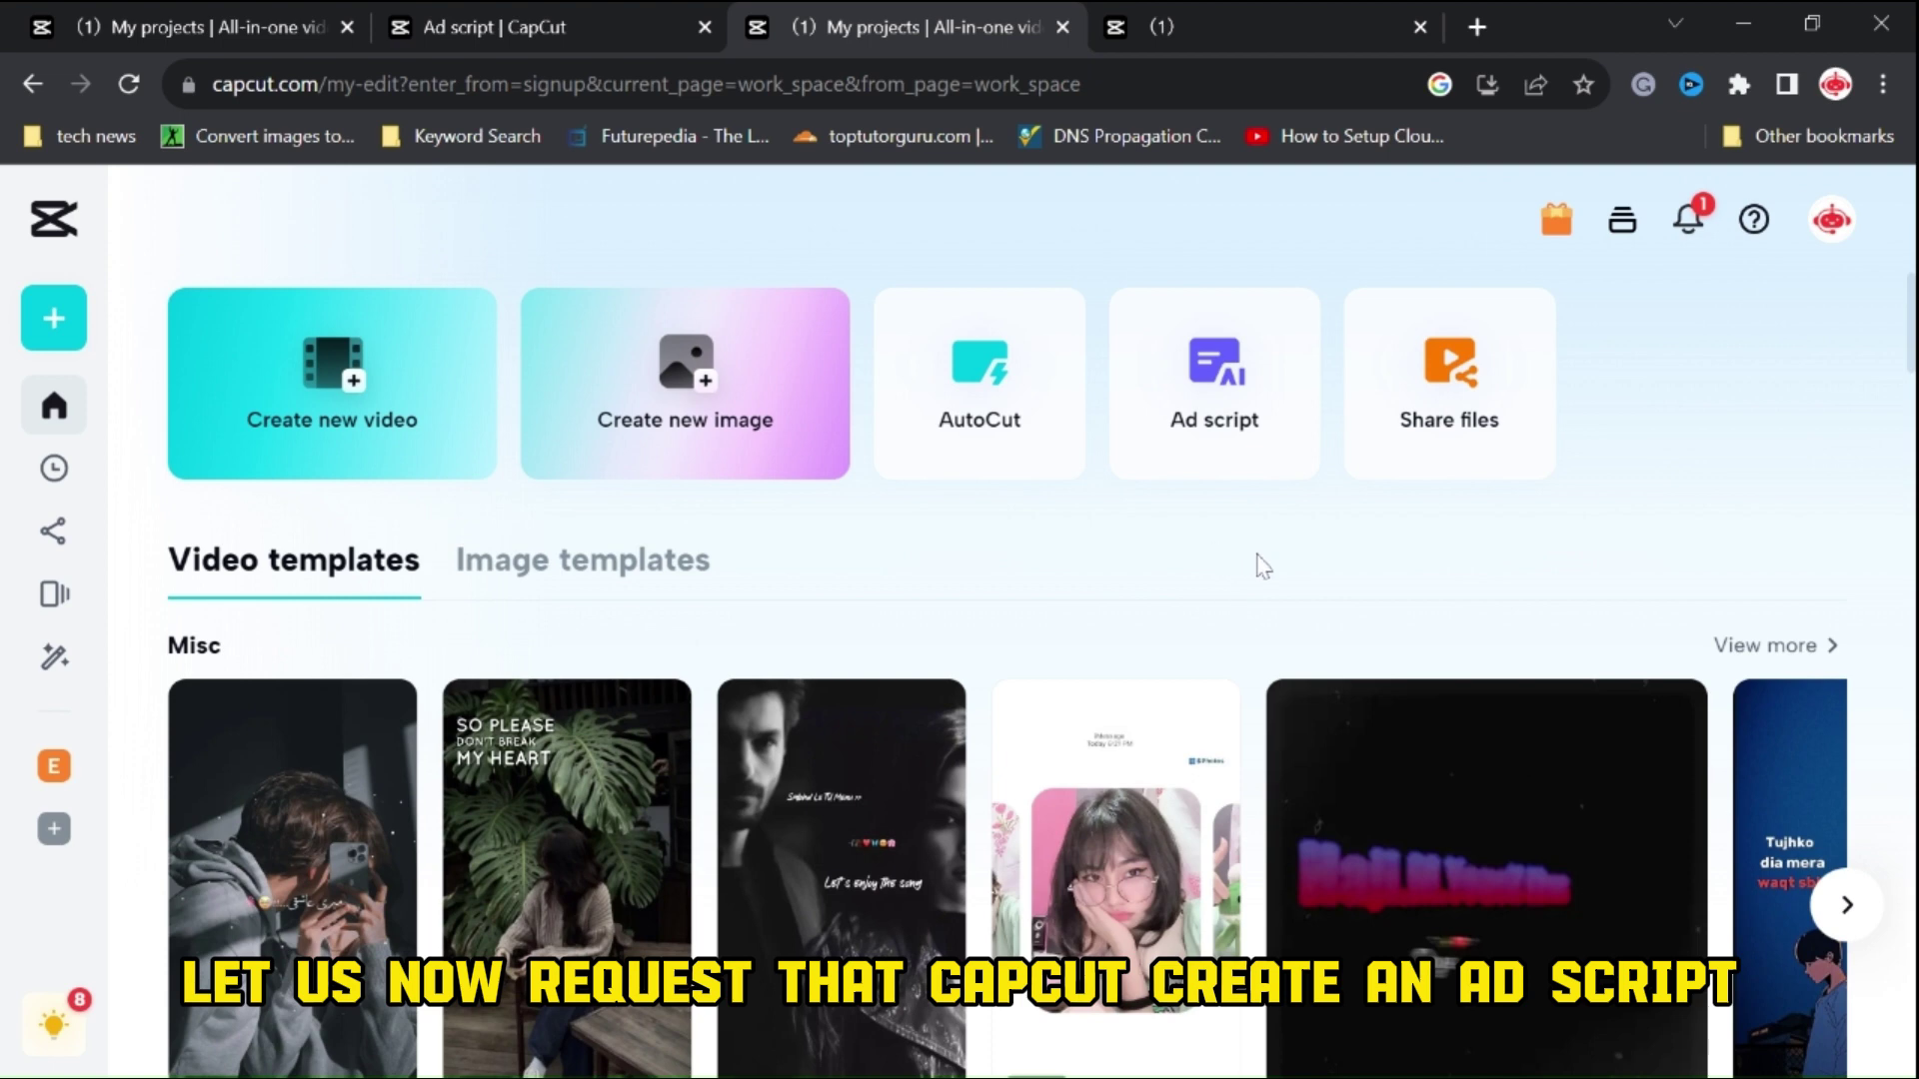
In Ad script, enter product 'Polo Shirt' with selling points 'Cotton, Luxery, Comfort' and generate scripts
click(1215, 414)
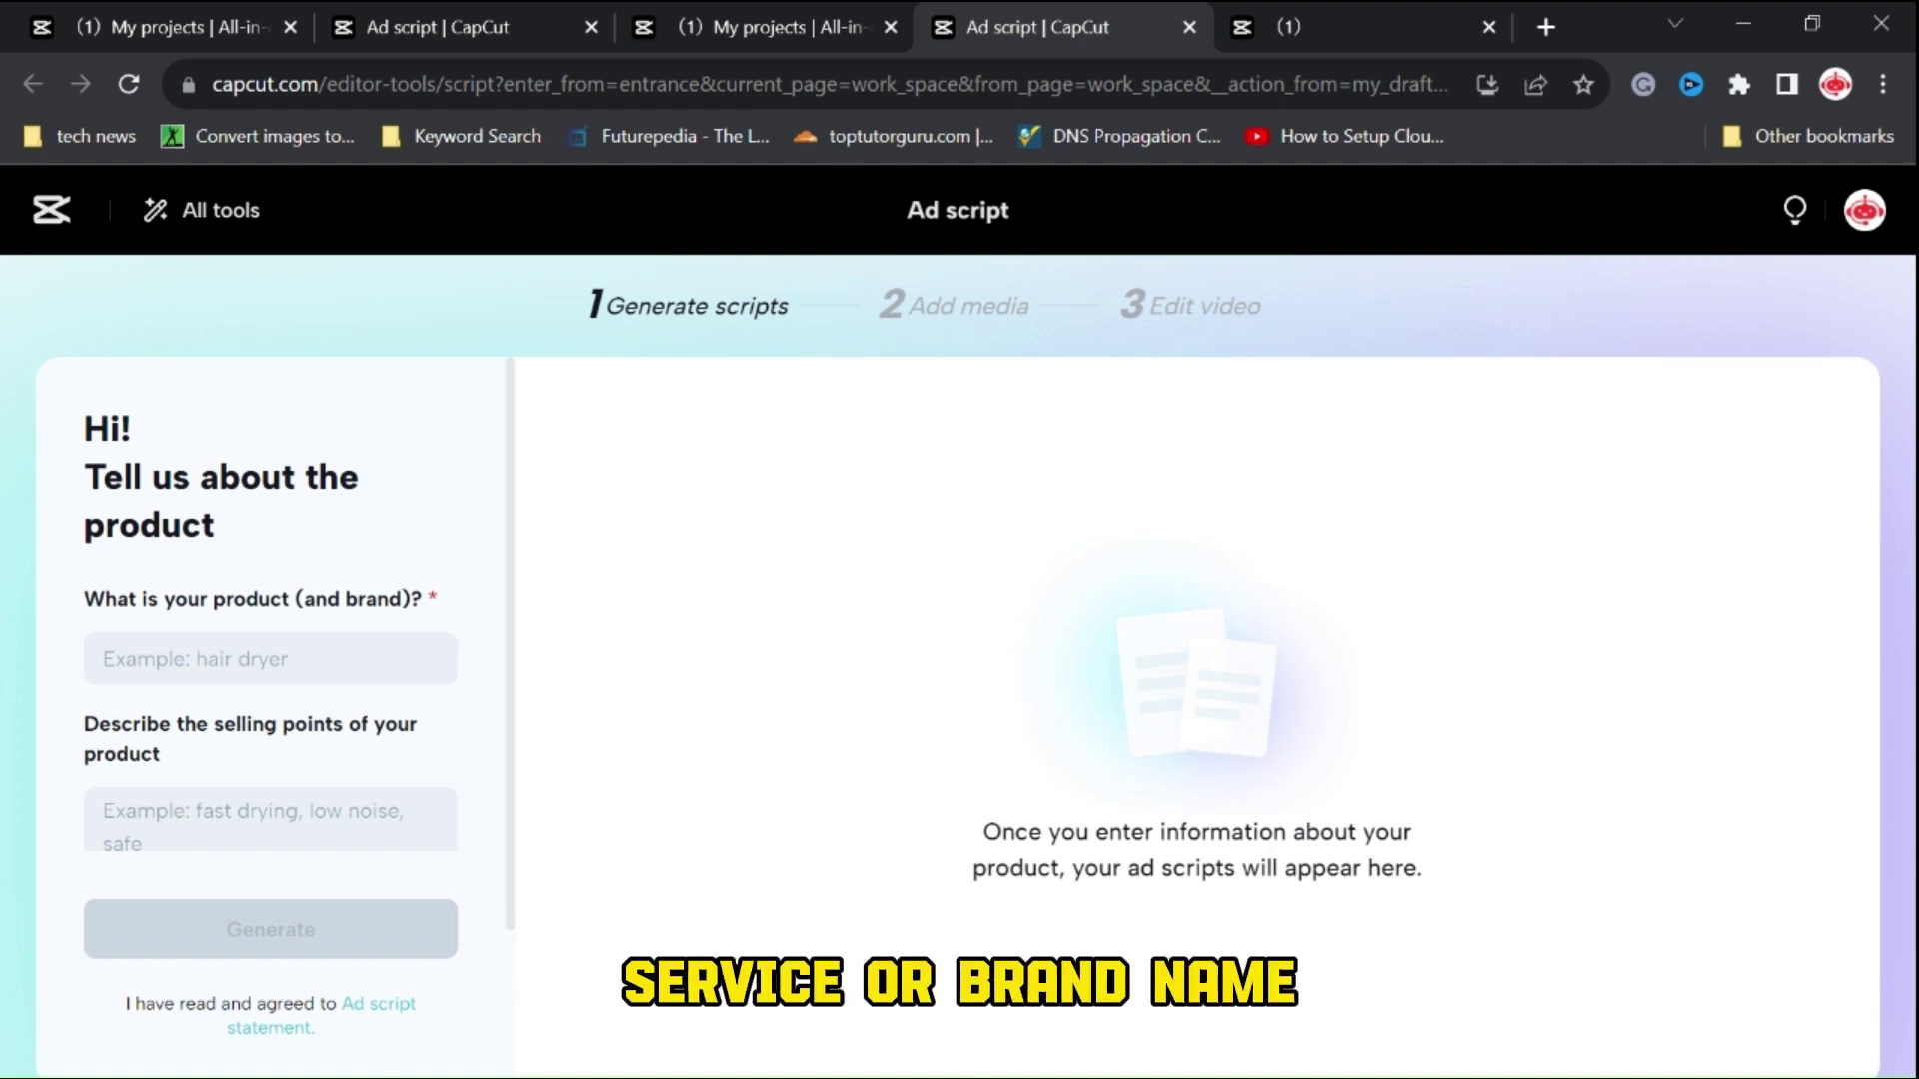
click(270, 658)
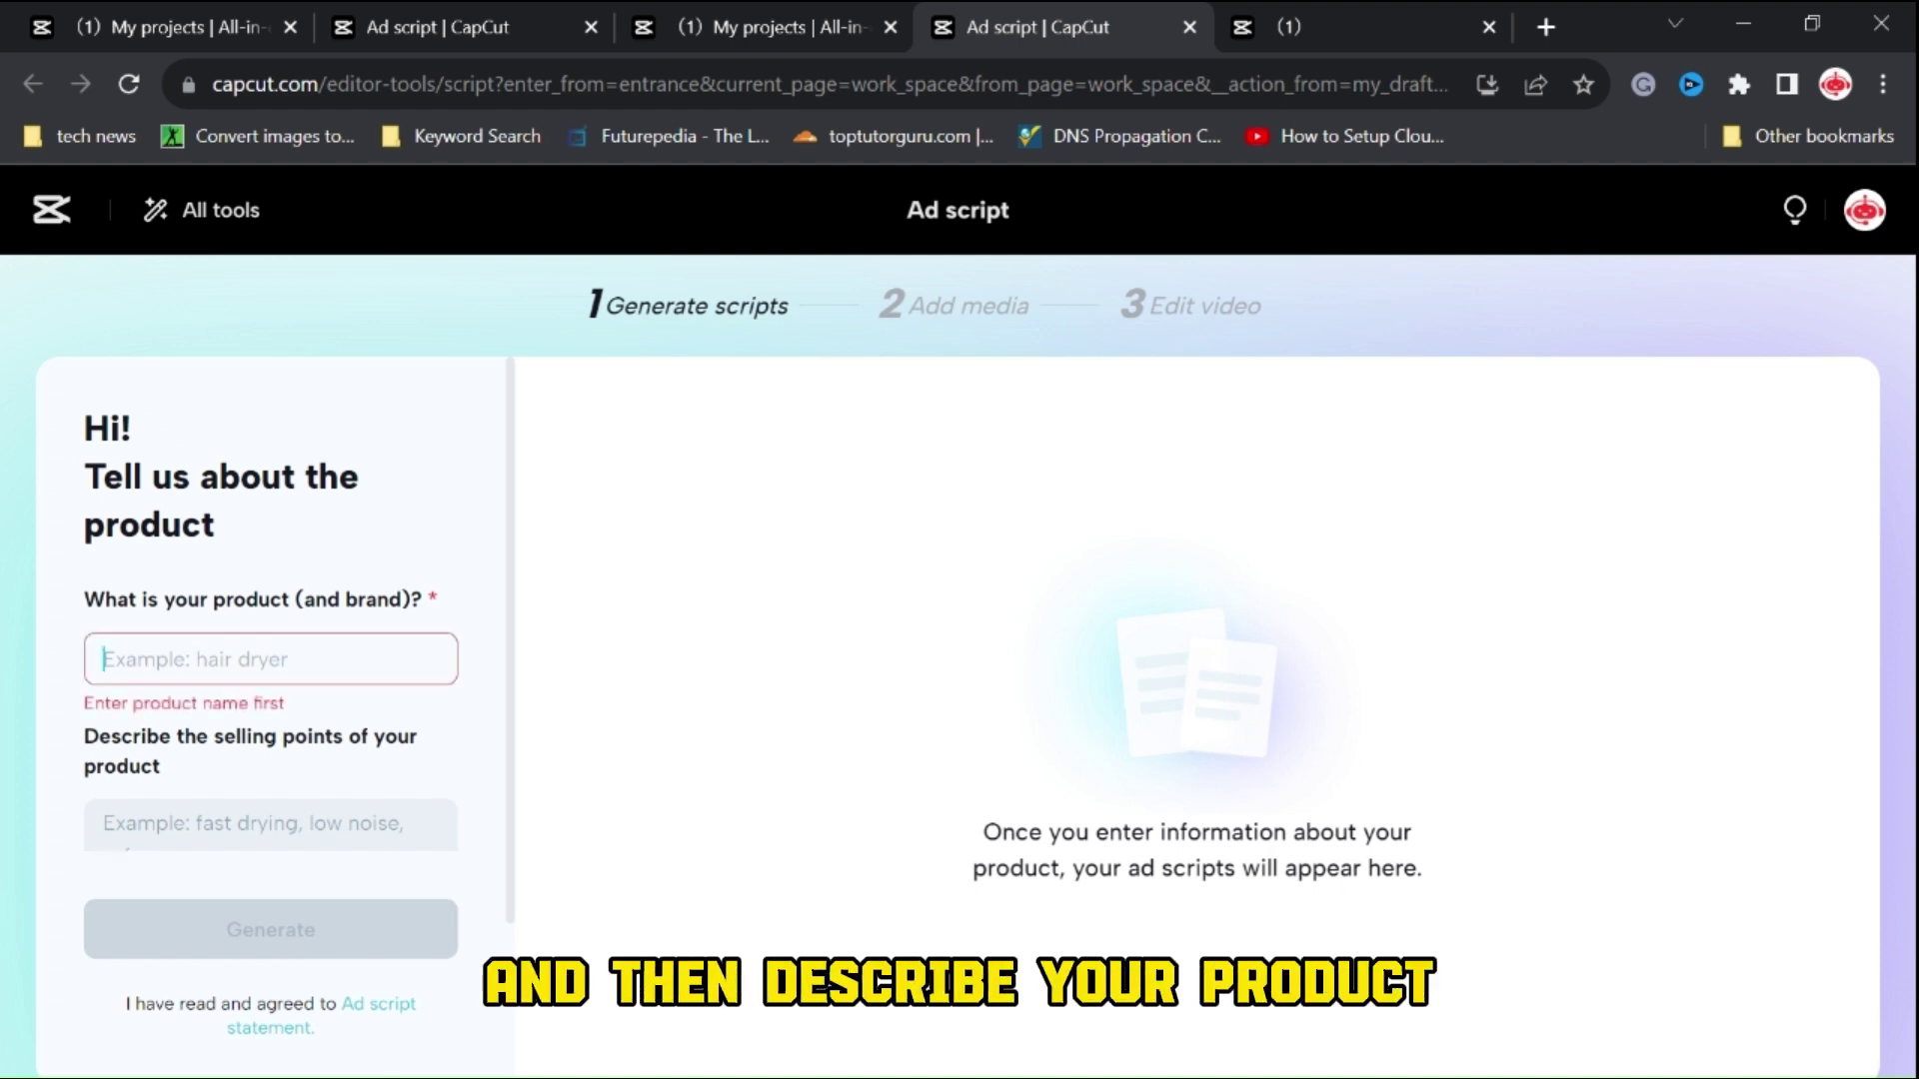
text(Polo)
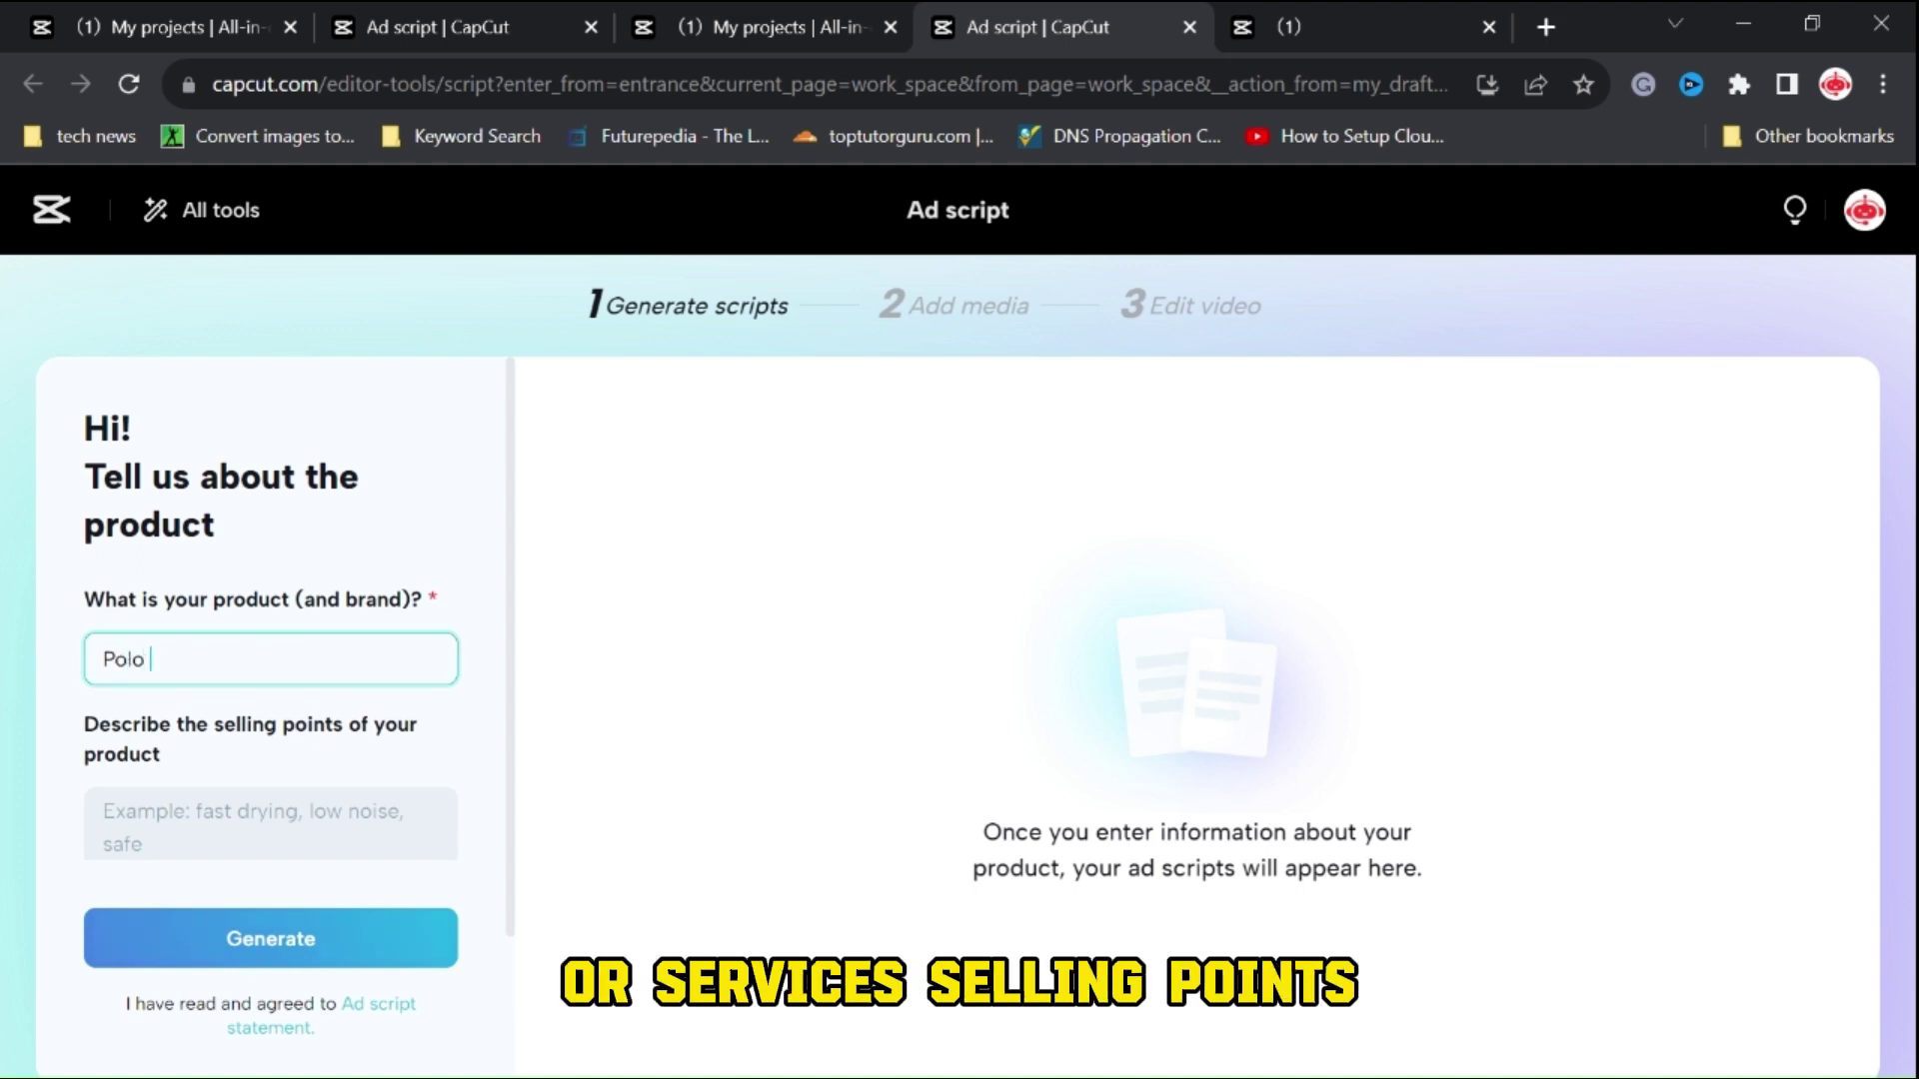
text( Sh)
text(irt)
key(Tab)
text(Cotton, Luxery, Comfort)
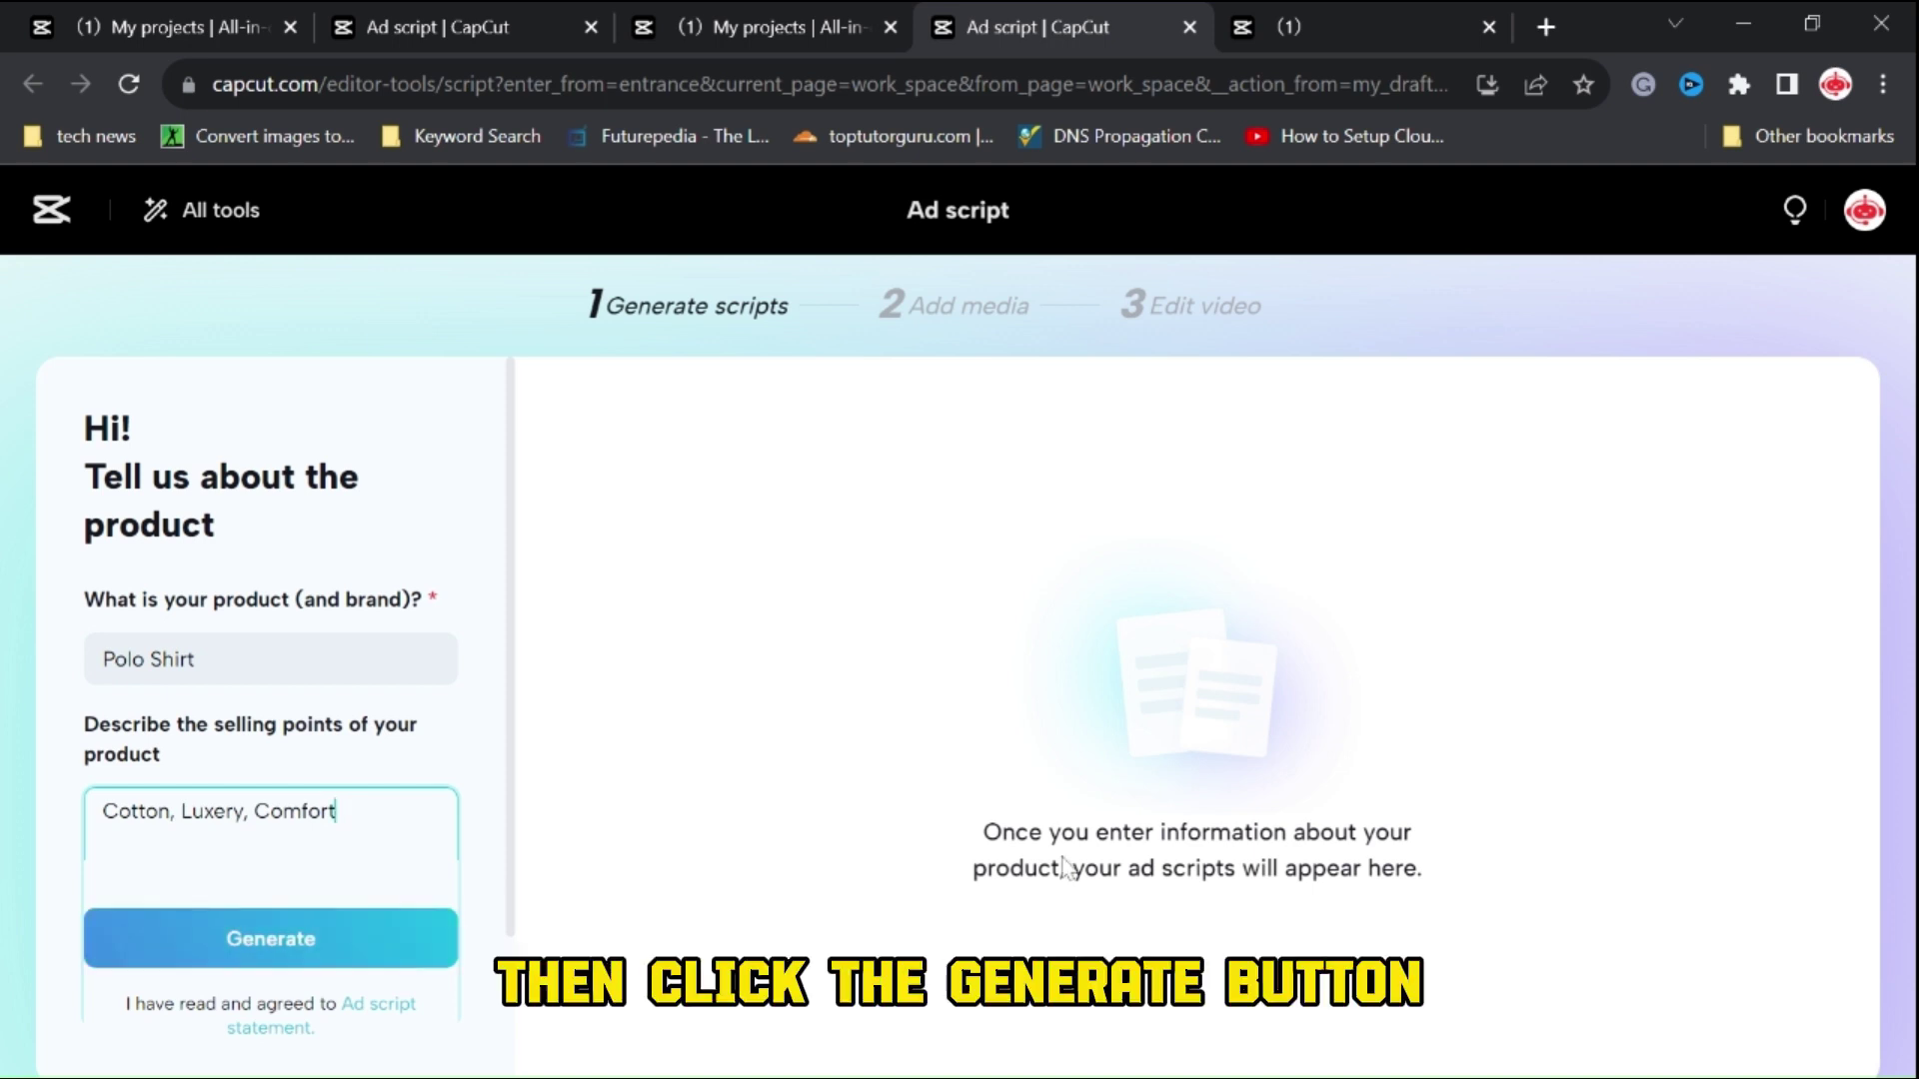
click(264, 950)
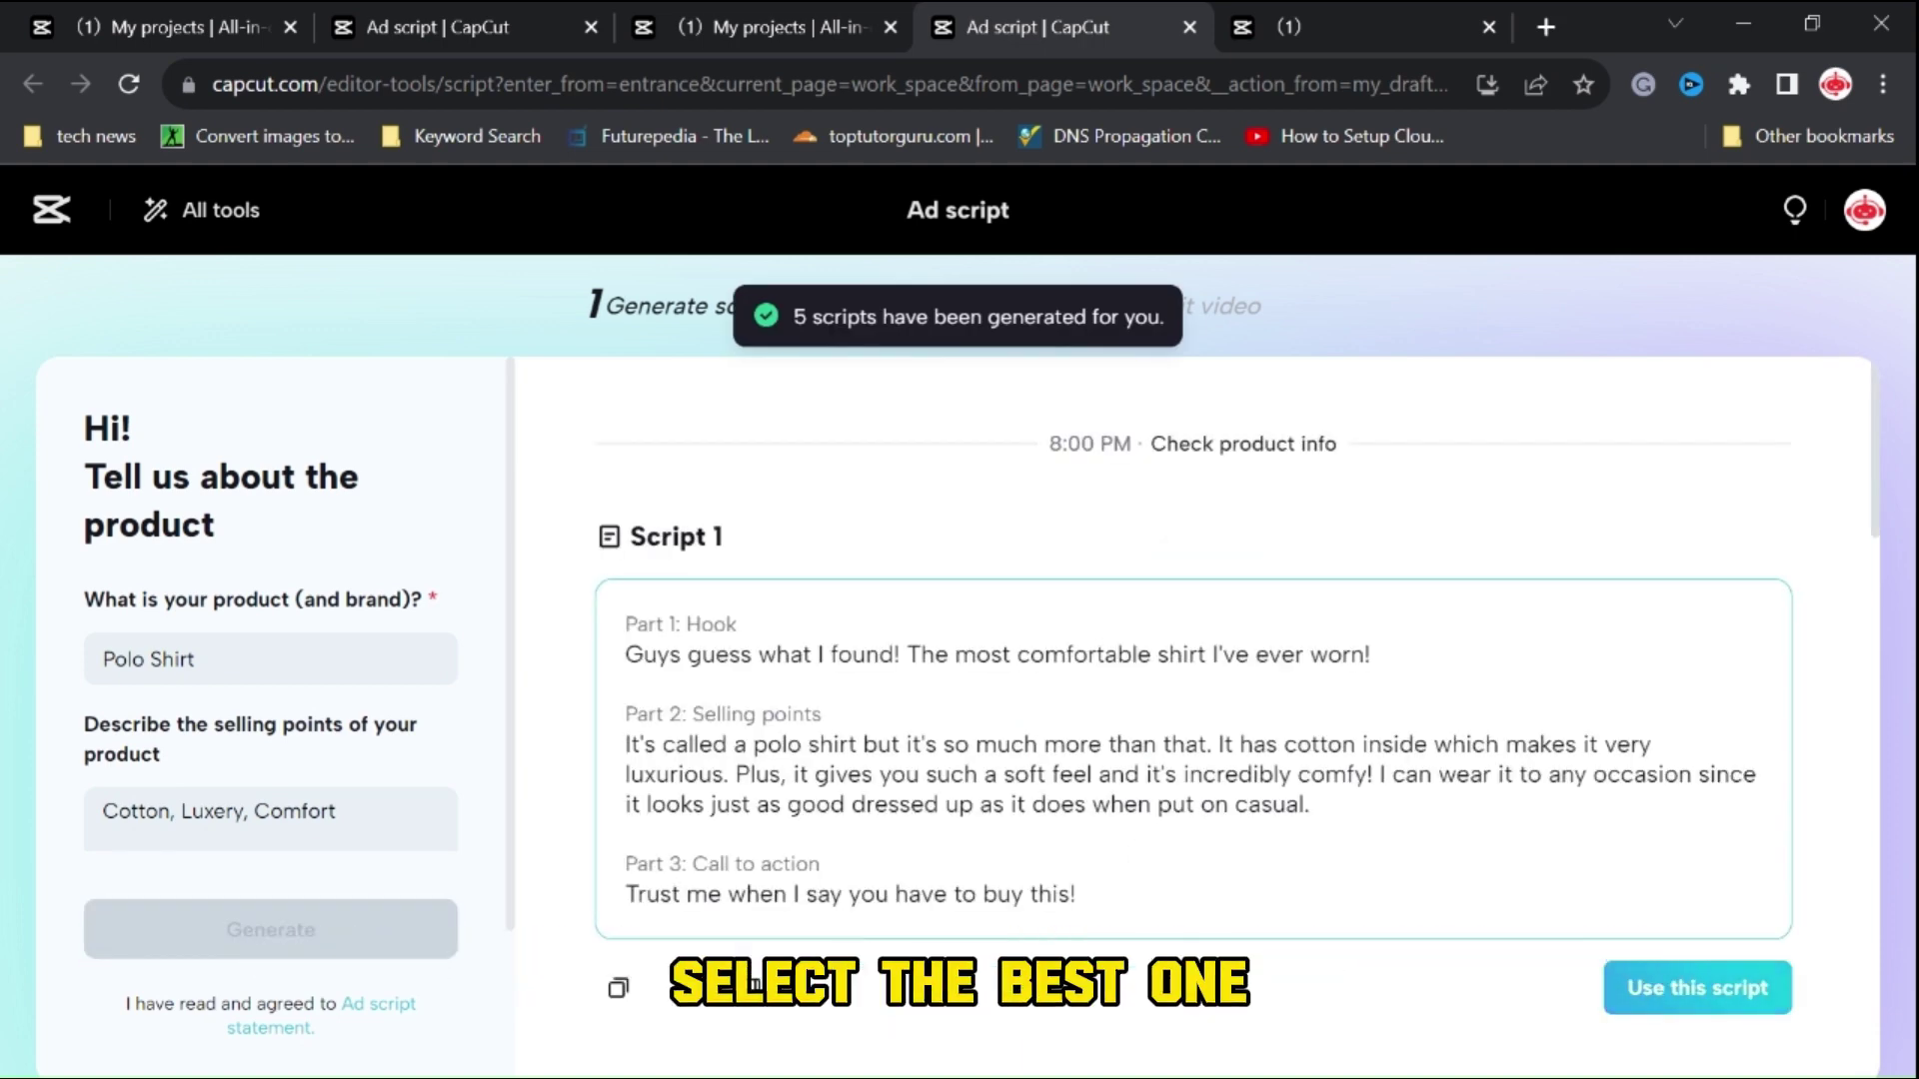
Review the generated scripts and choose Script 2 for the ad
scroll(757, 984, down, 10)
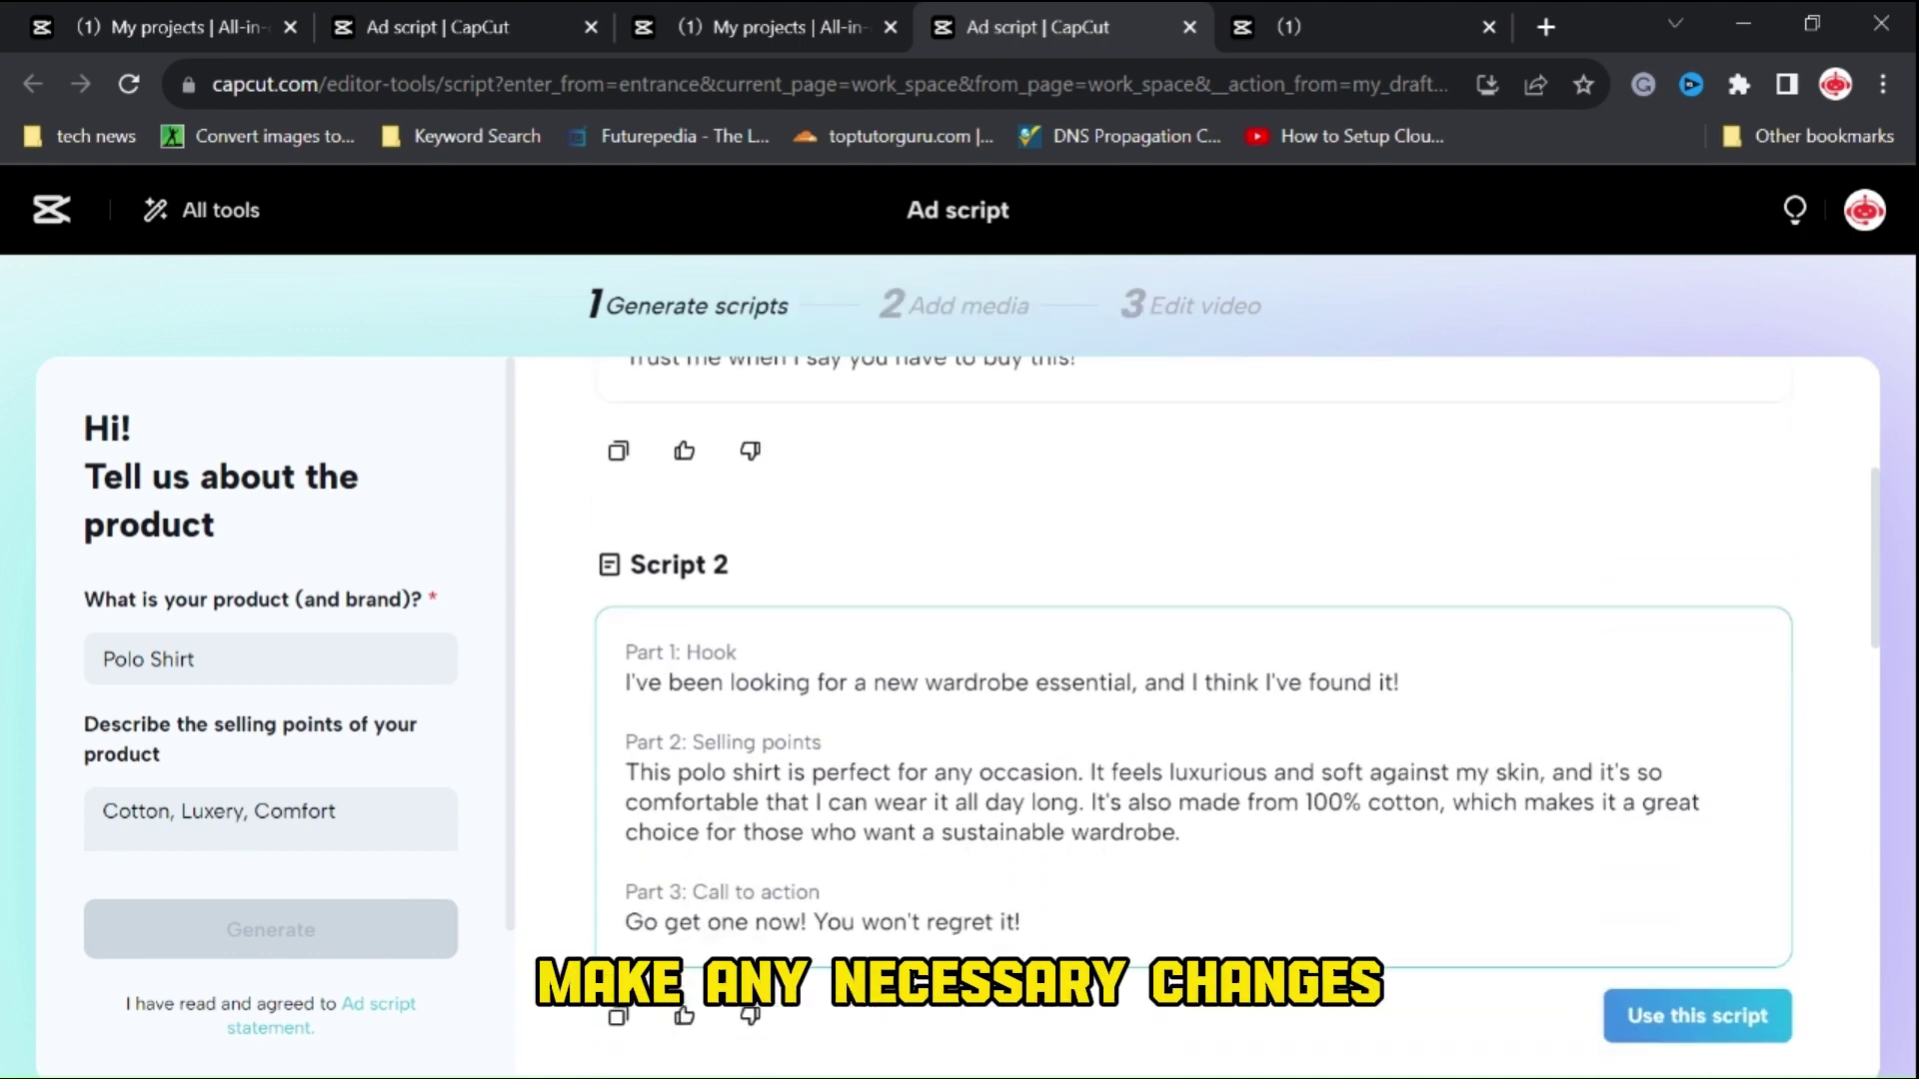
scroll(1199, 700, down, 5)
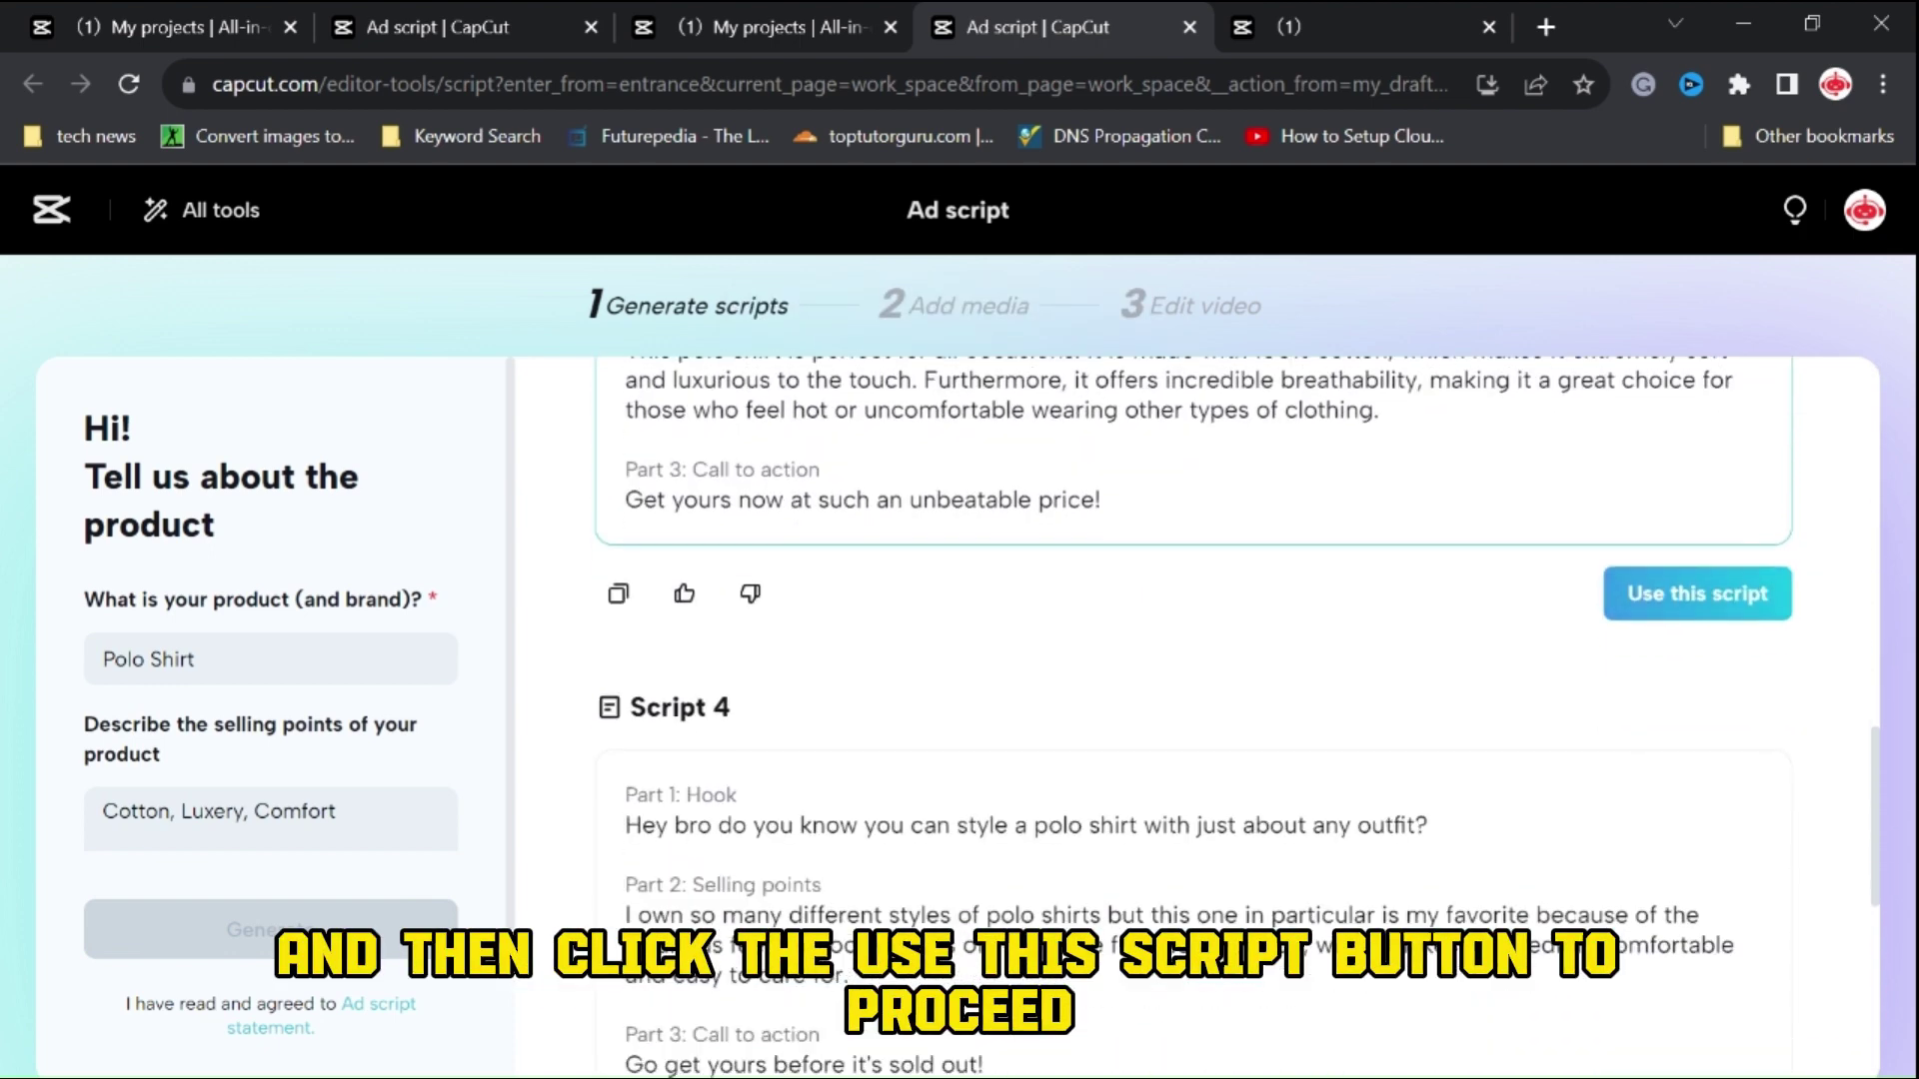
scroll(1721, 989, up, 10)
click(1721, 989)
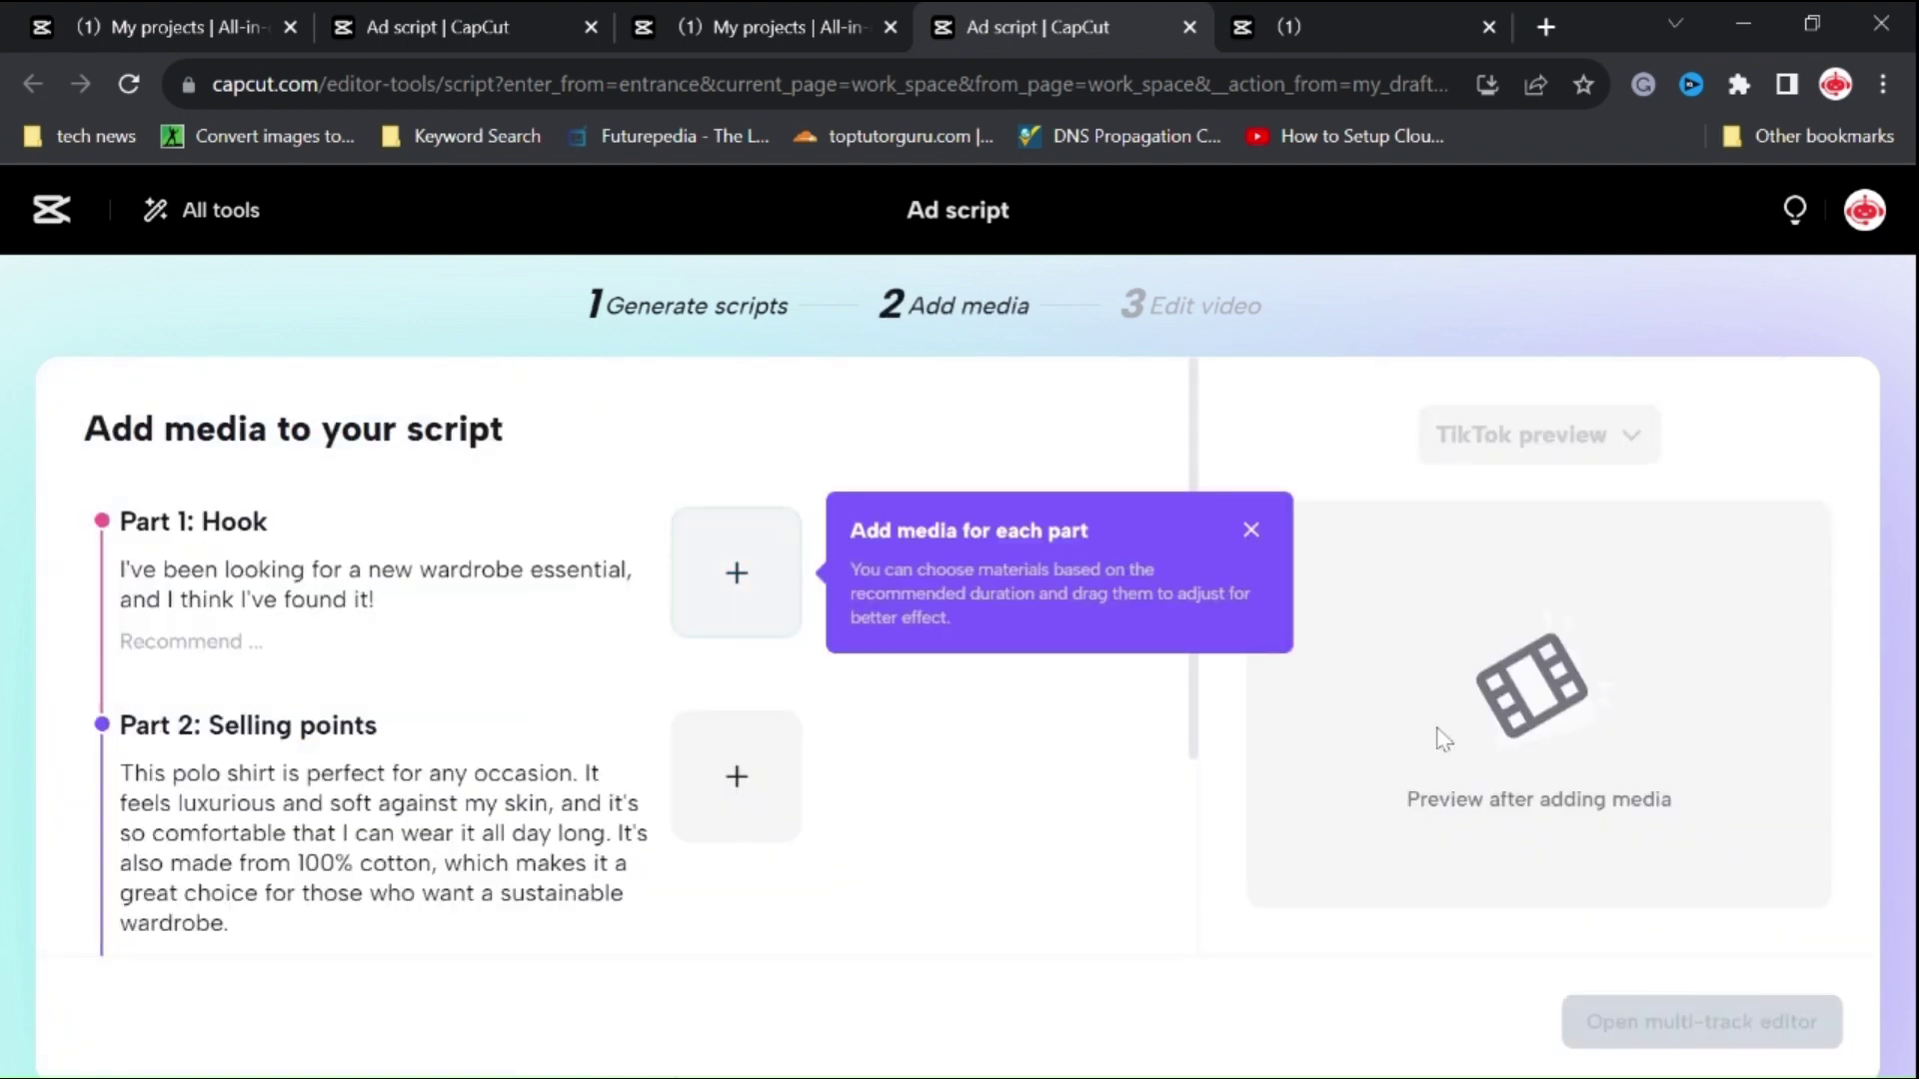
Close the add-media tip and open media selection for the Part 1 hook
click(1251, 530)
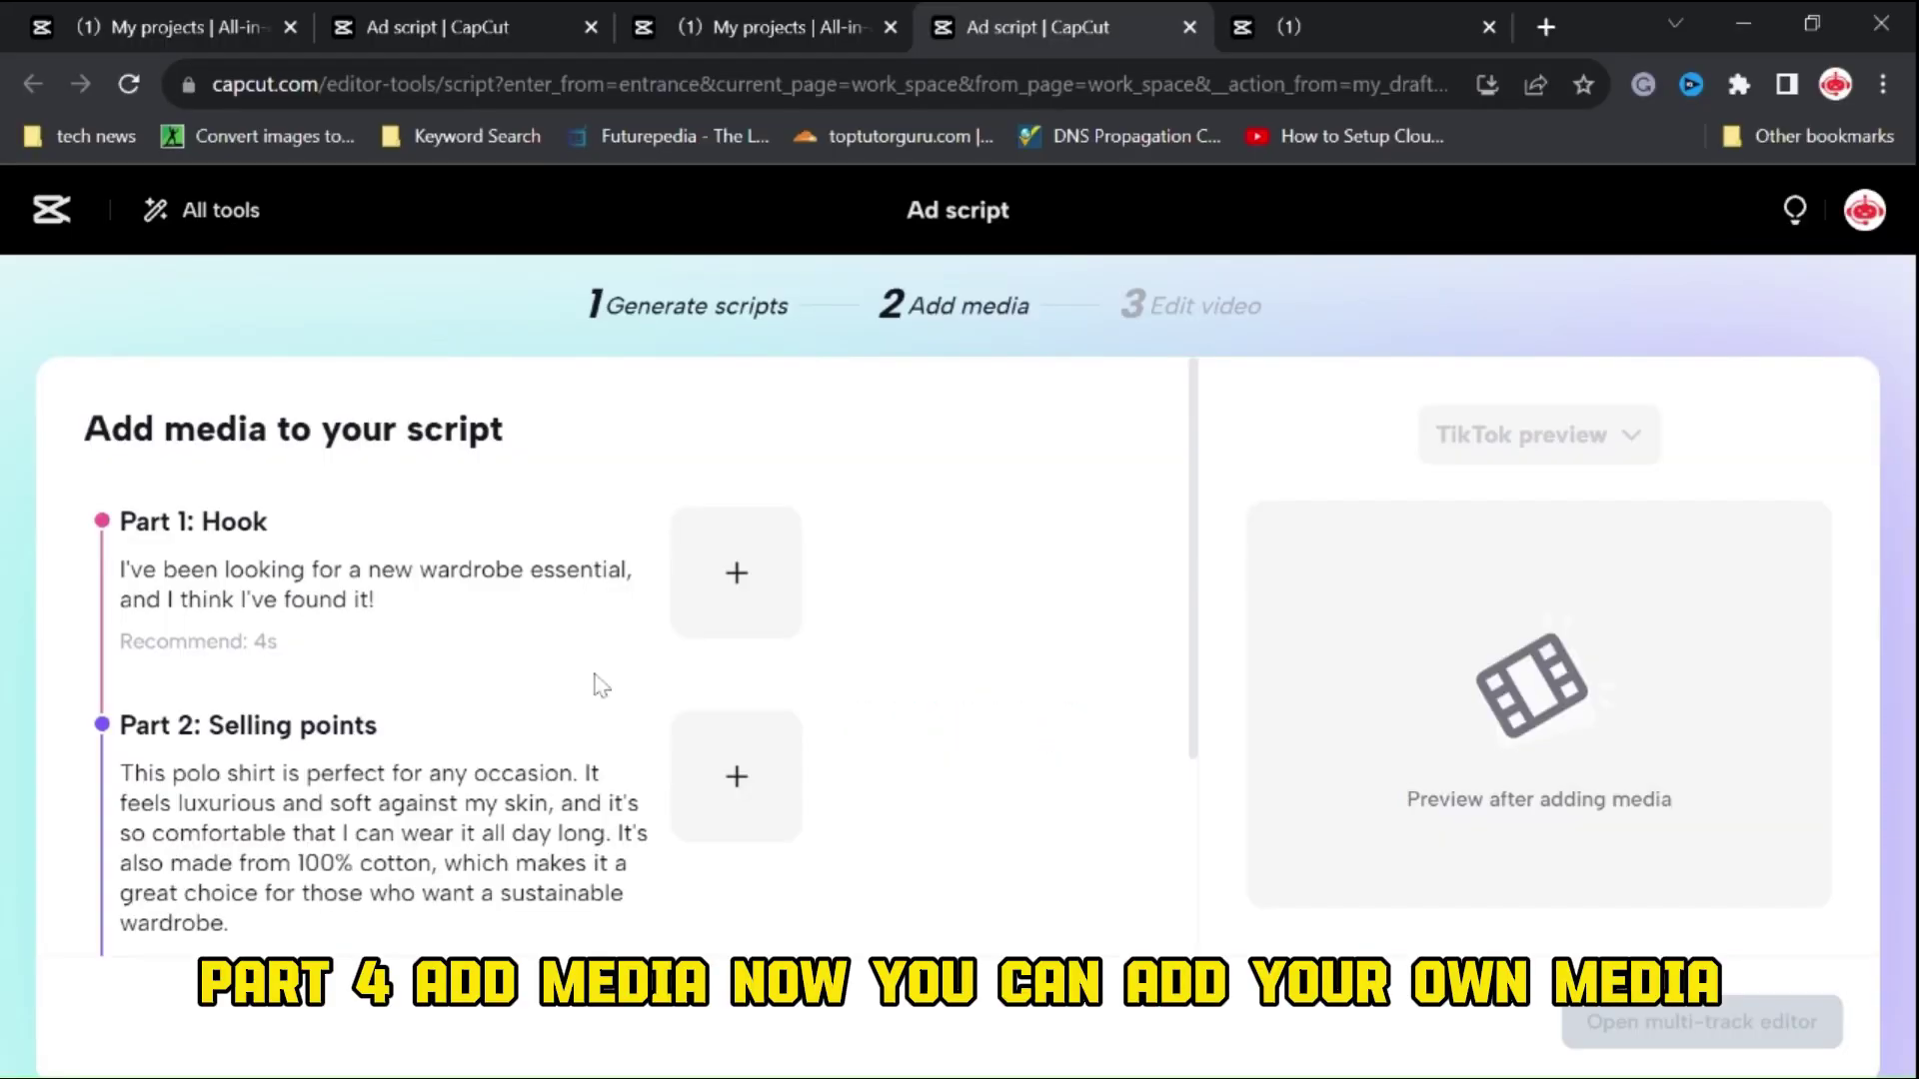
scroll(597, 689, down, 3)
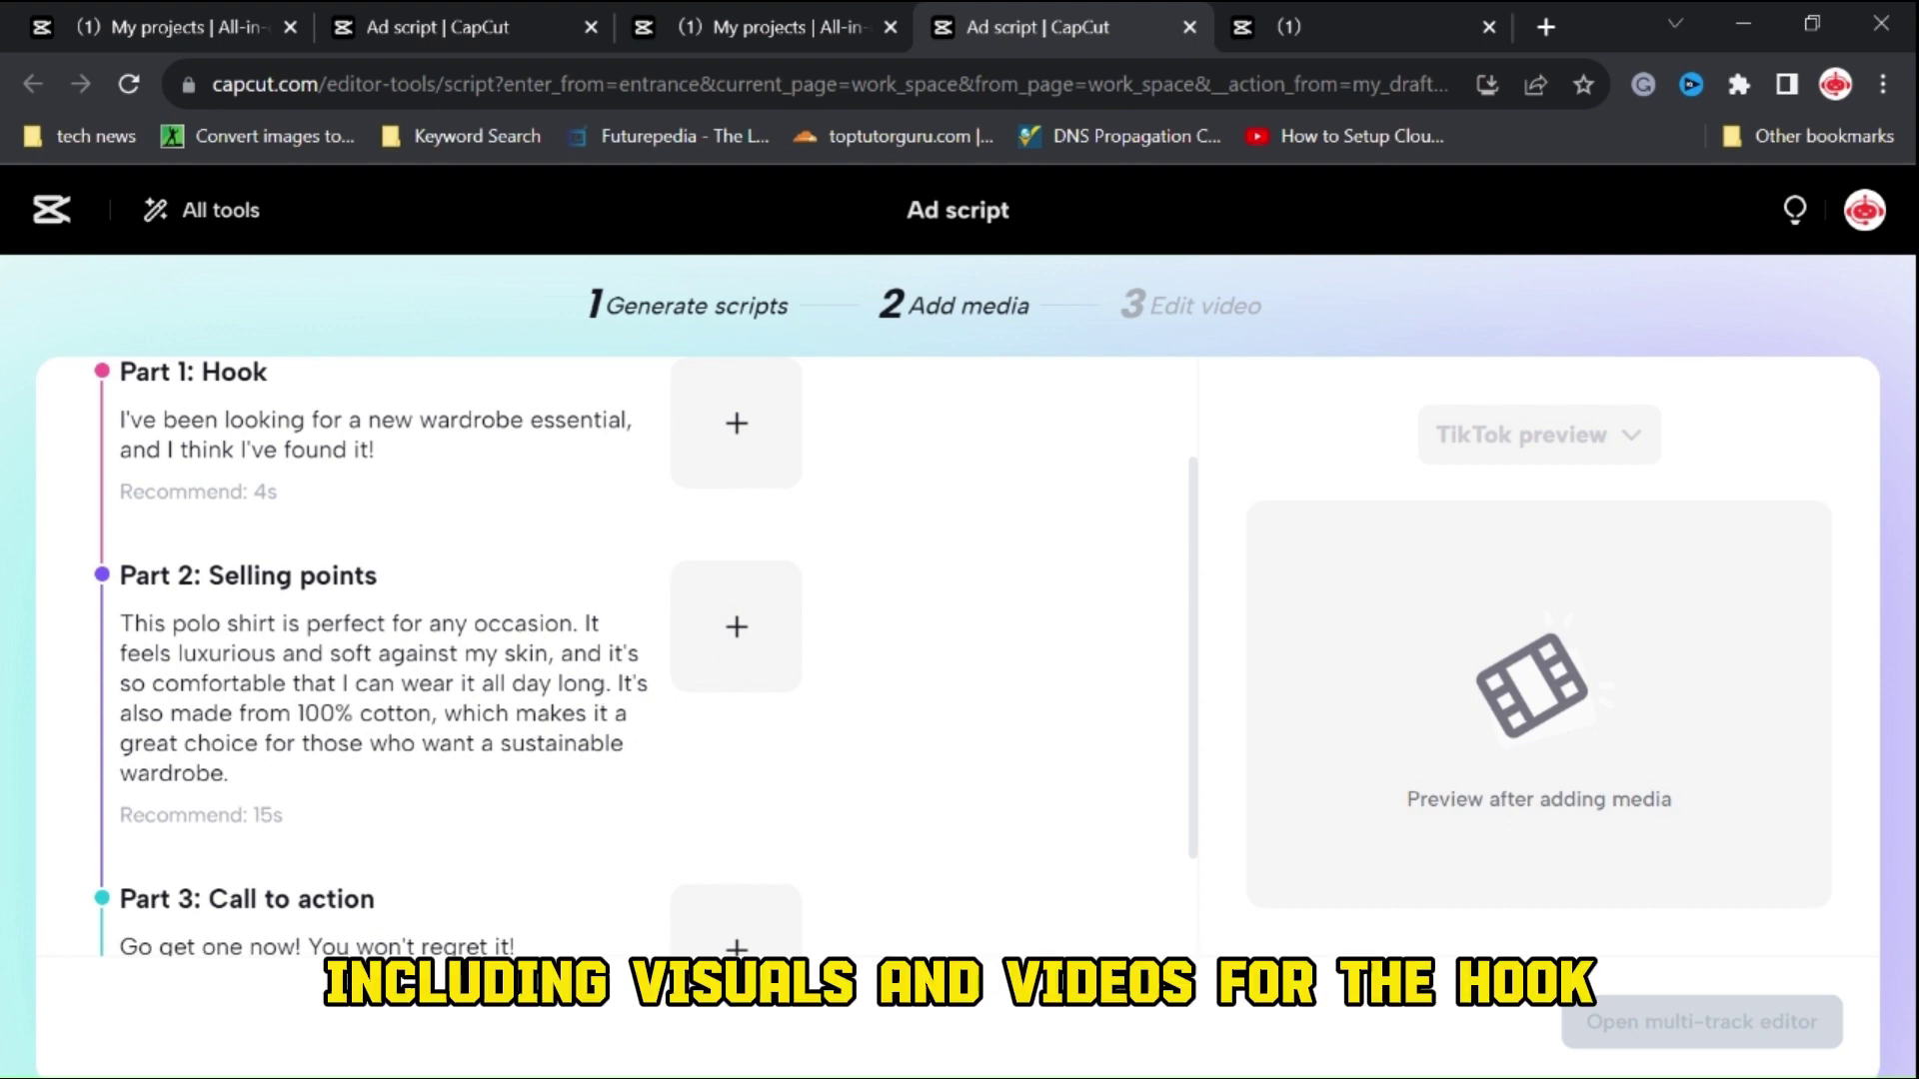
scroll(597, 690, up, 2)
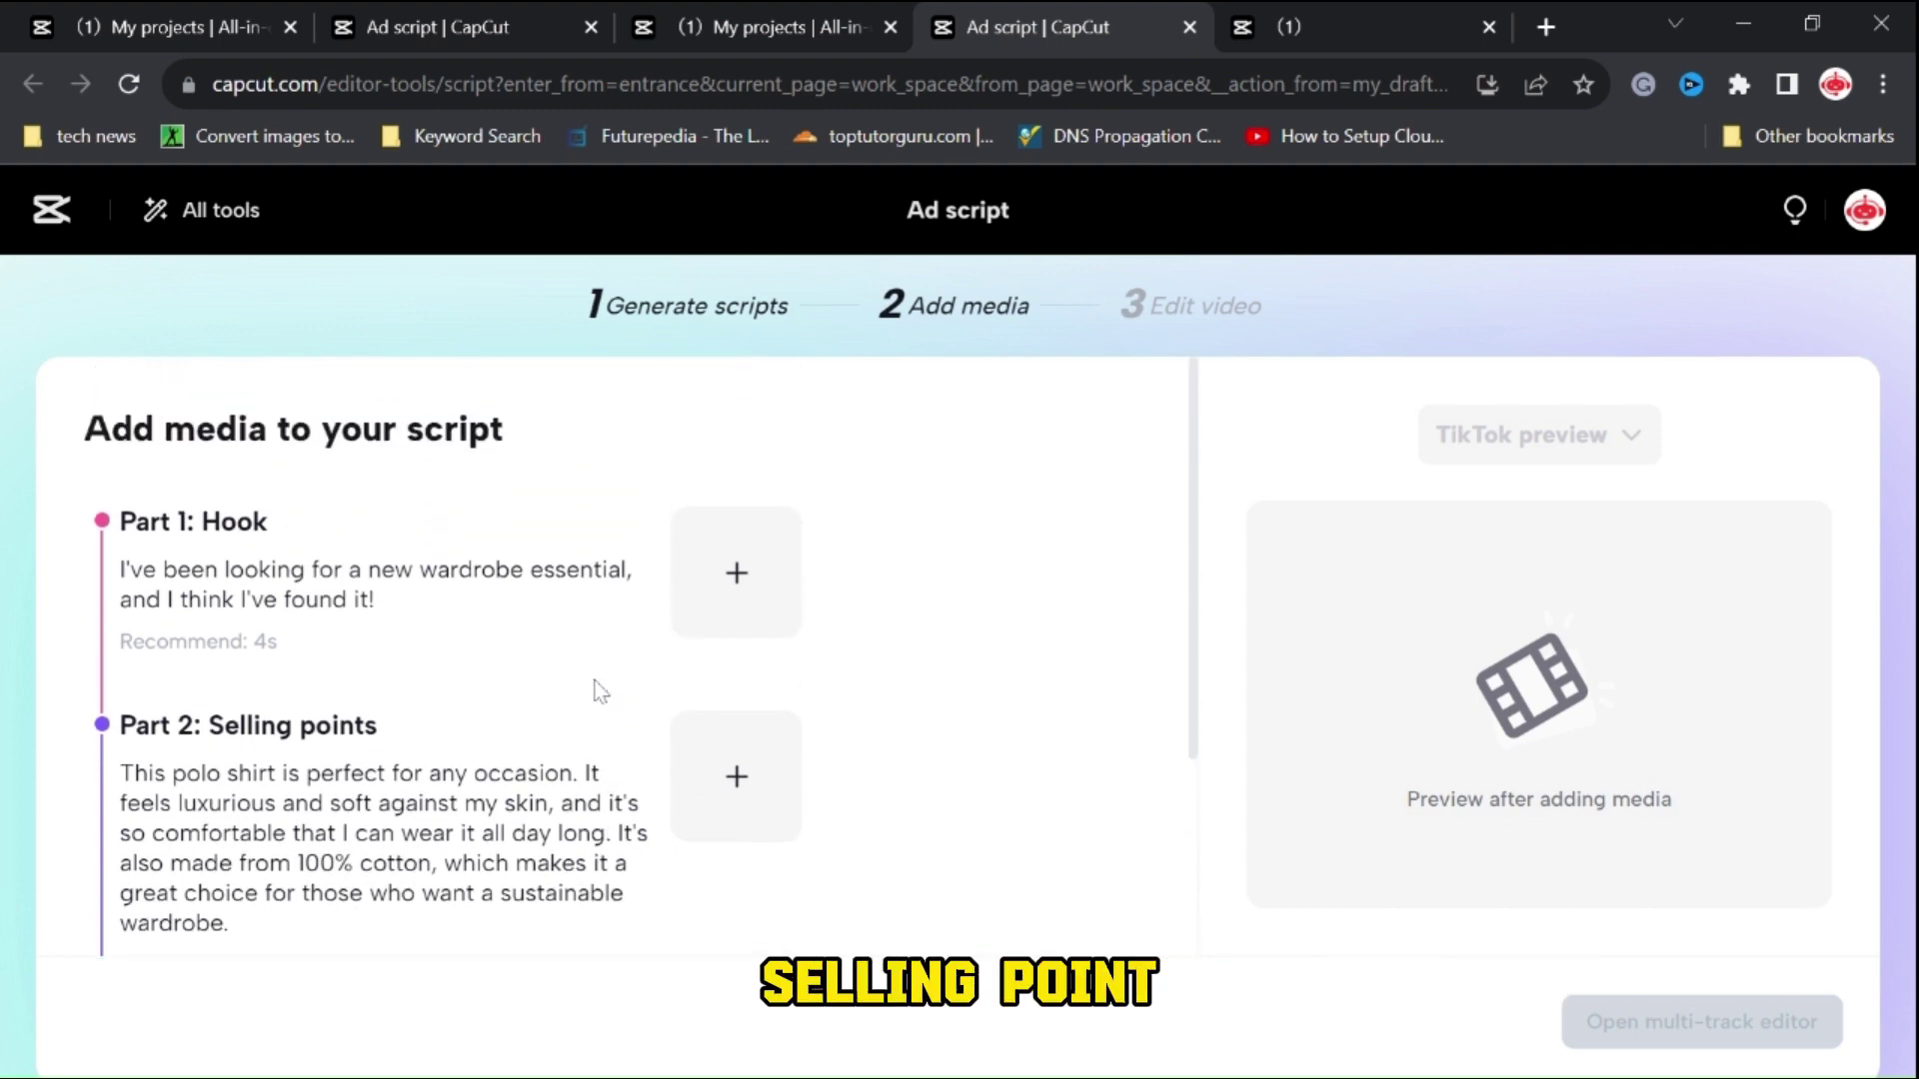
click(736, 580)
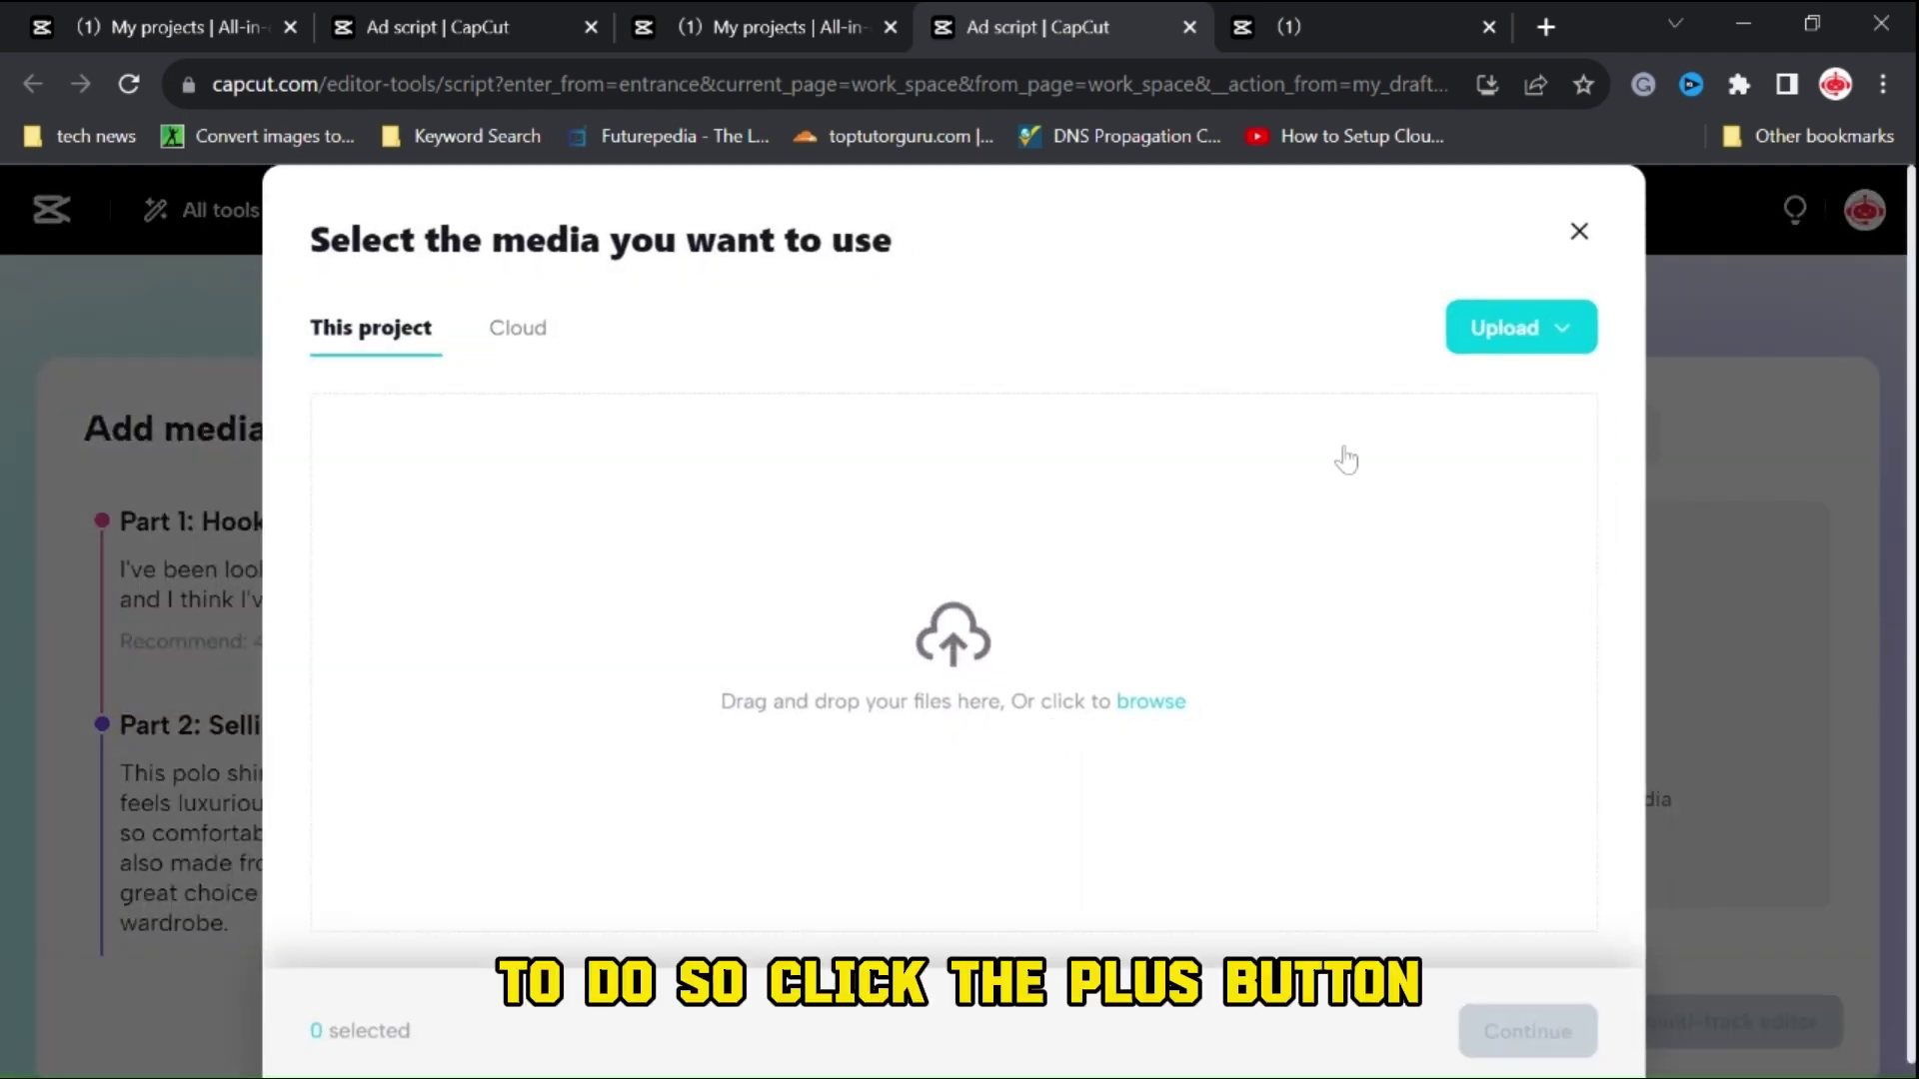
Upload a clip from the computer via Upload > My device for the Hook part
click(1555, 333)
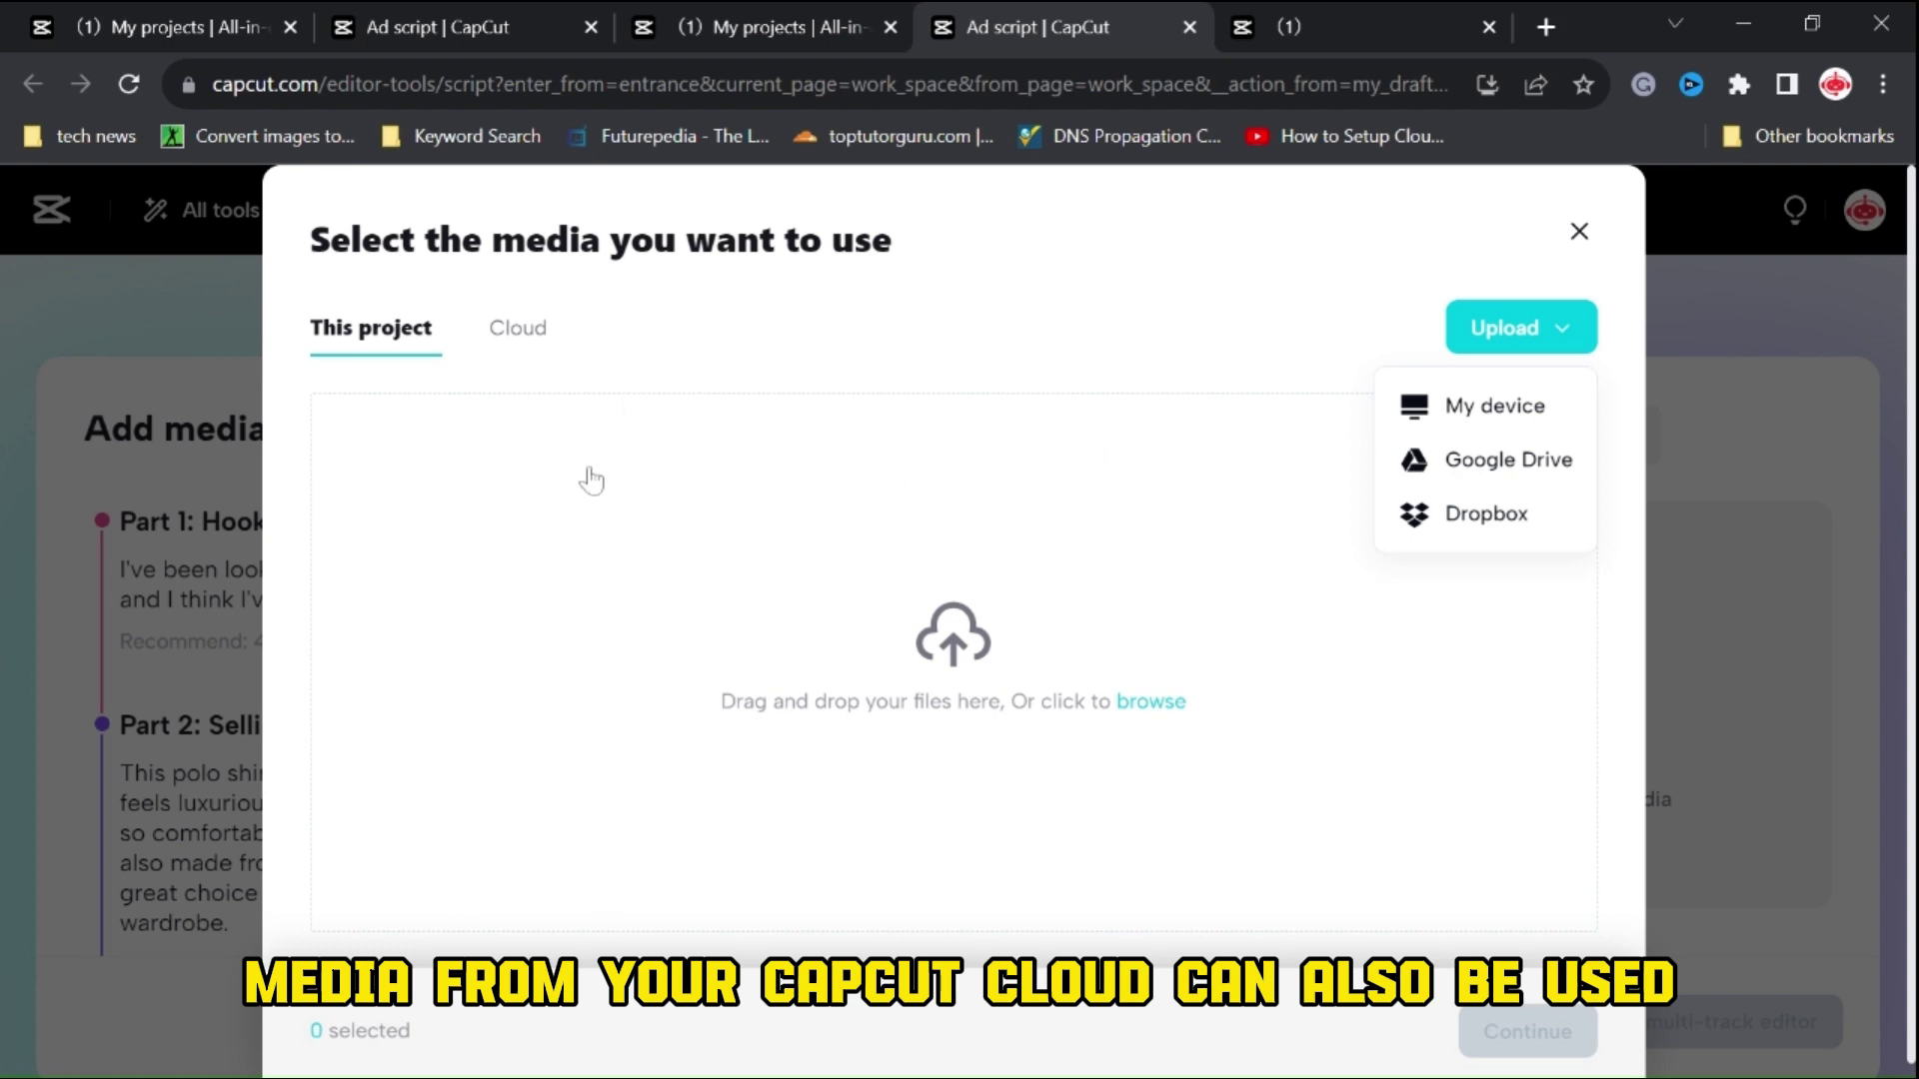
click(1151, 704)
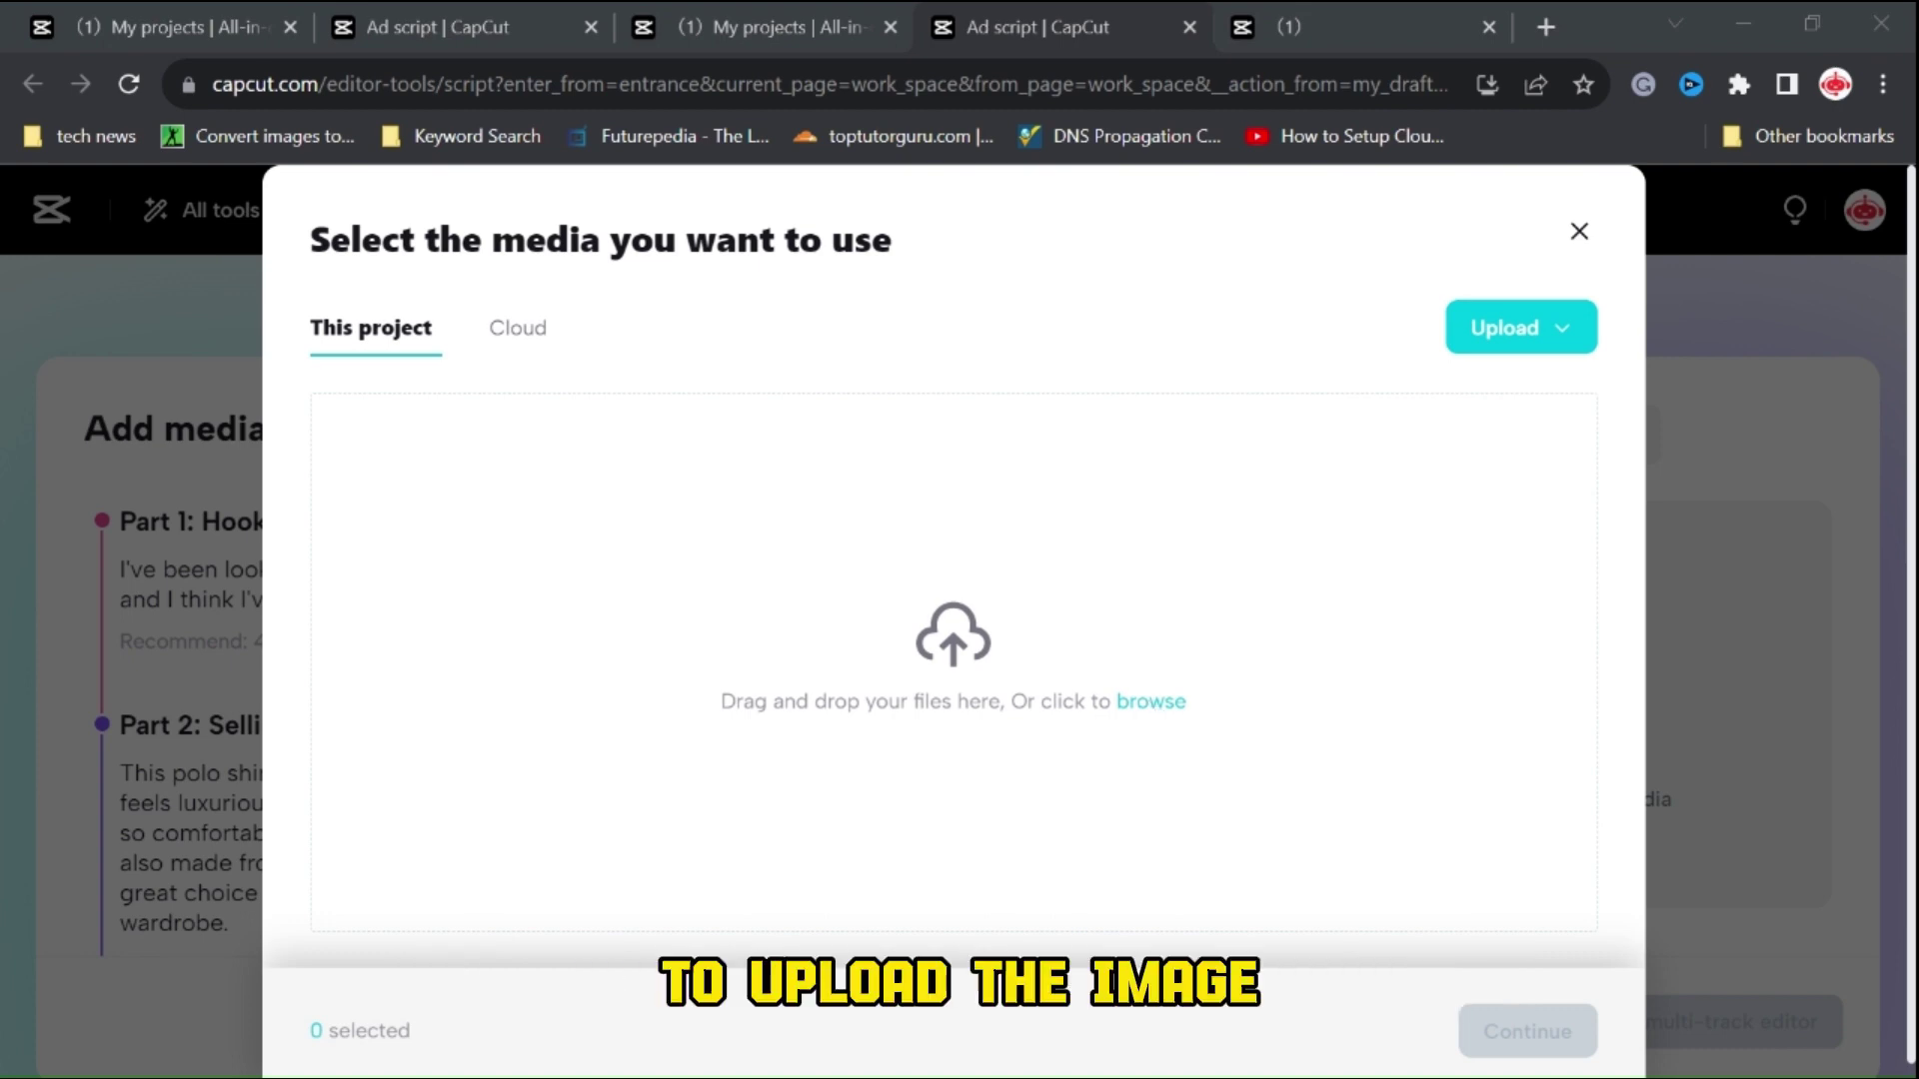
key(Return)
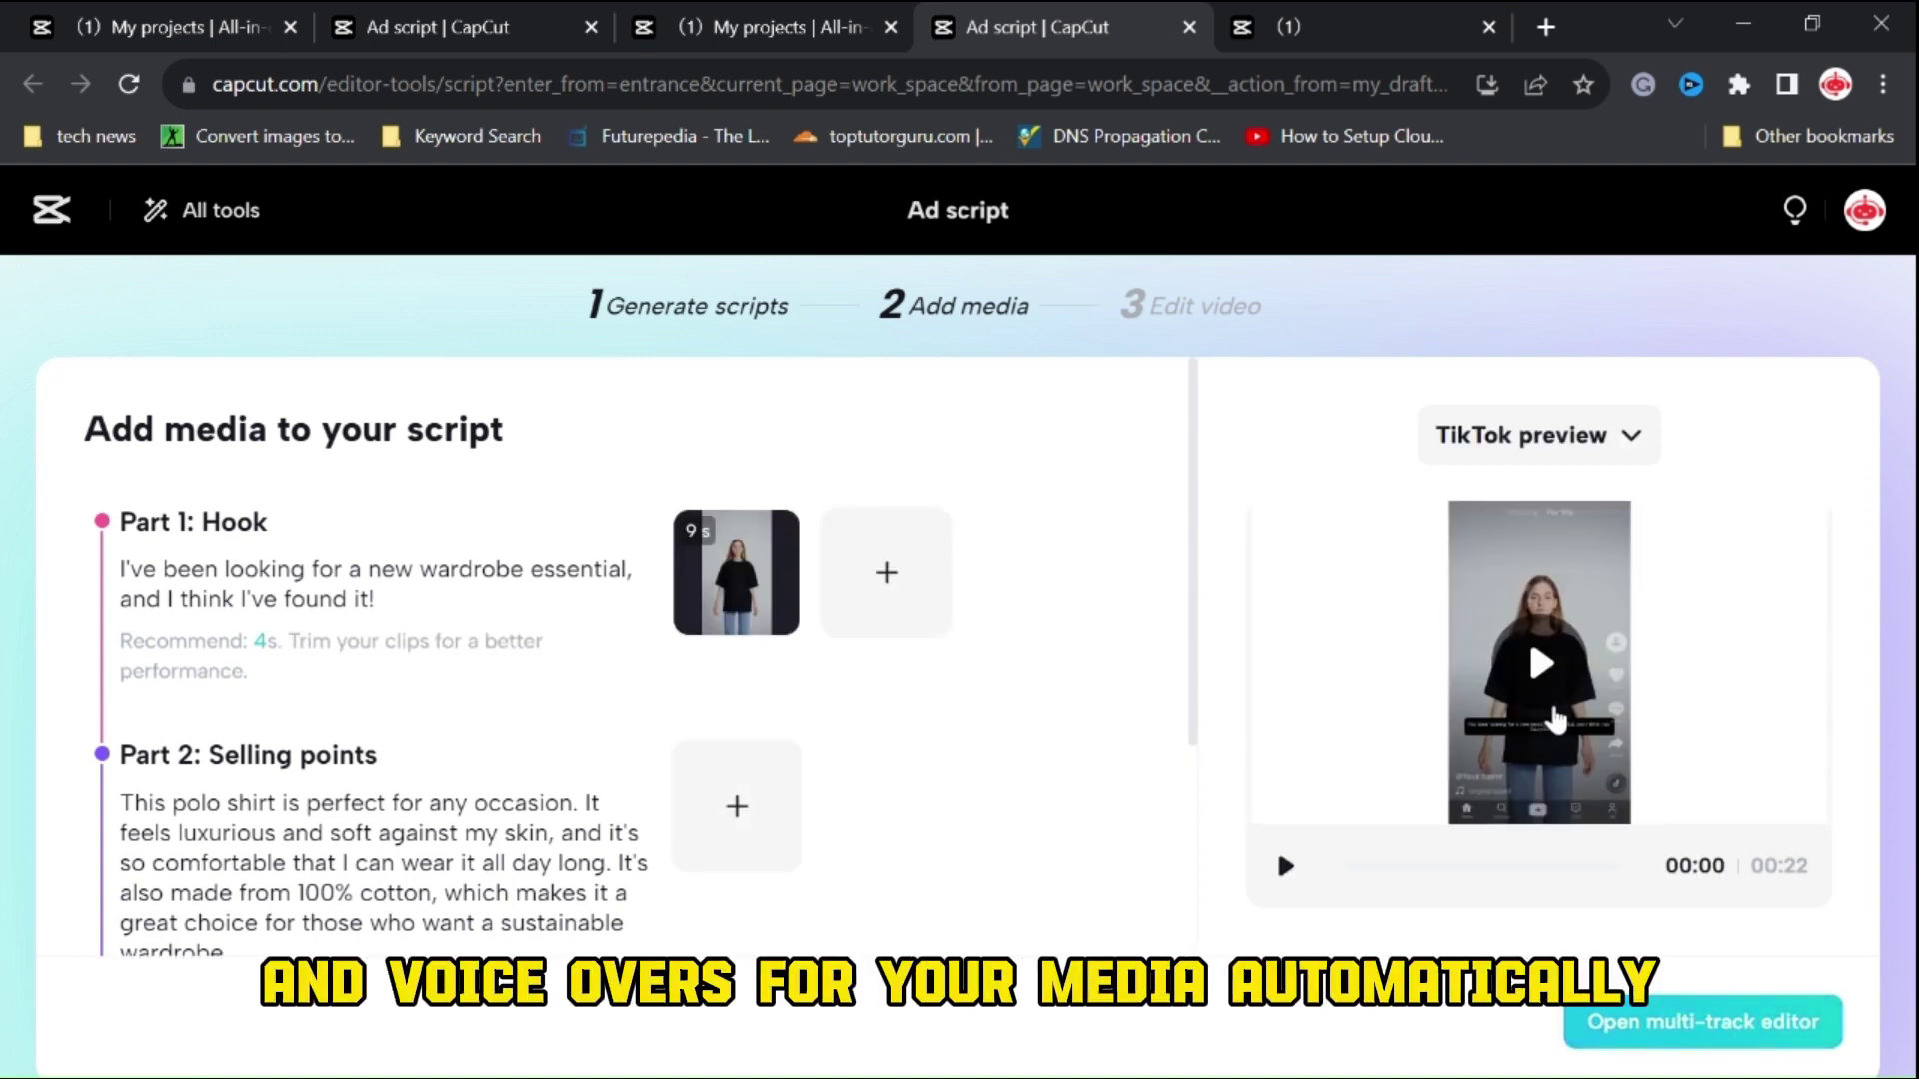
Play the ad preview and change the preview mode from TikTok to Original
click(1550, 667)
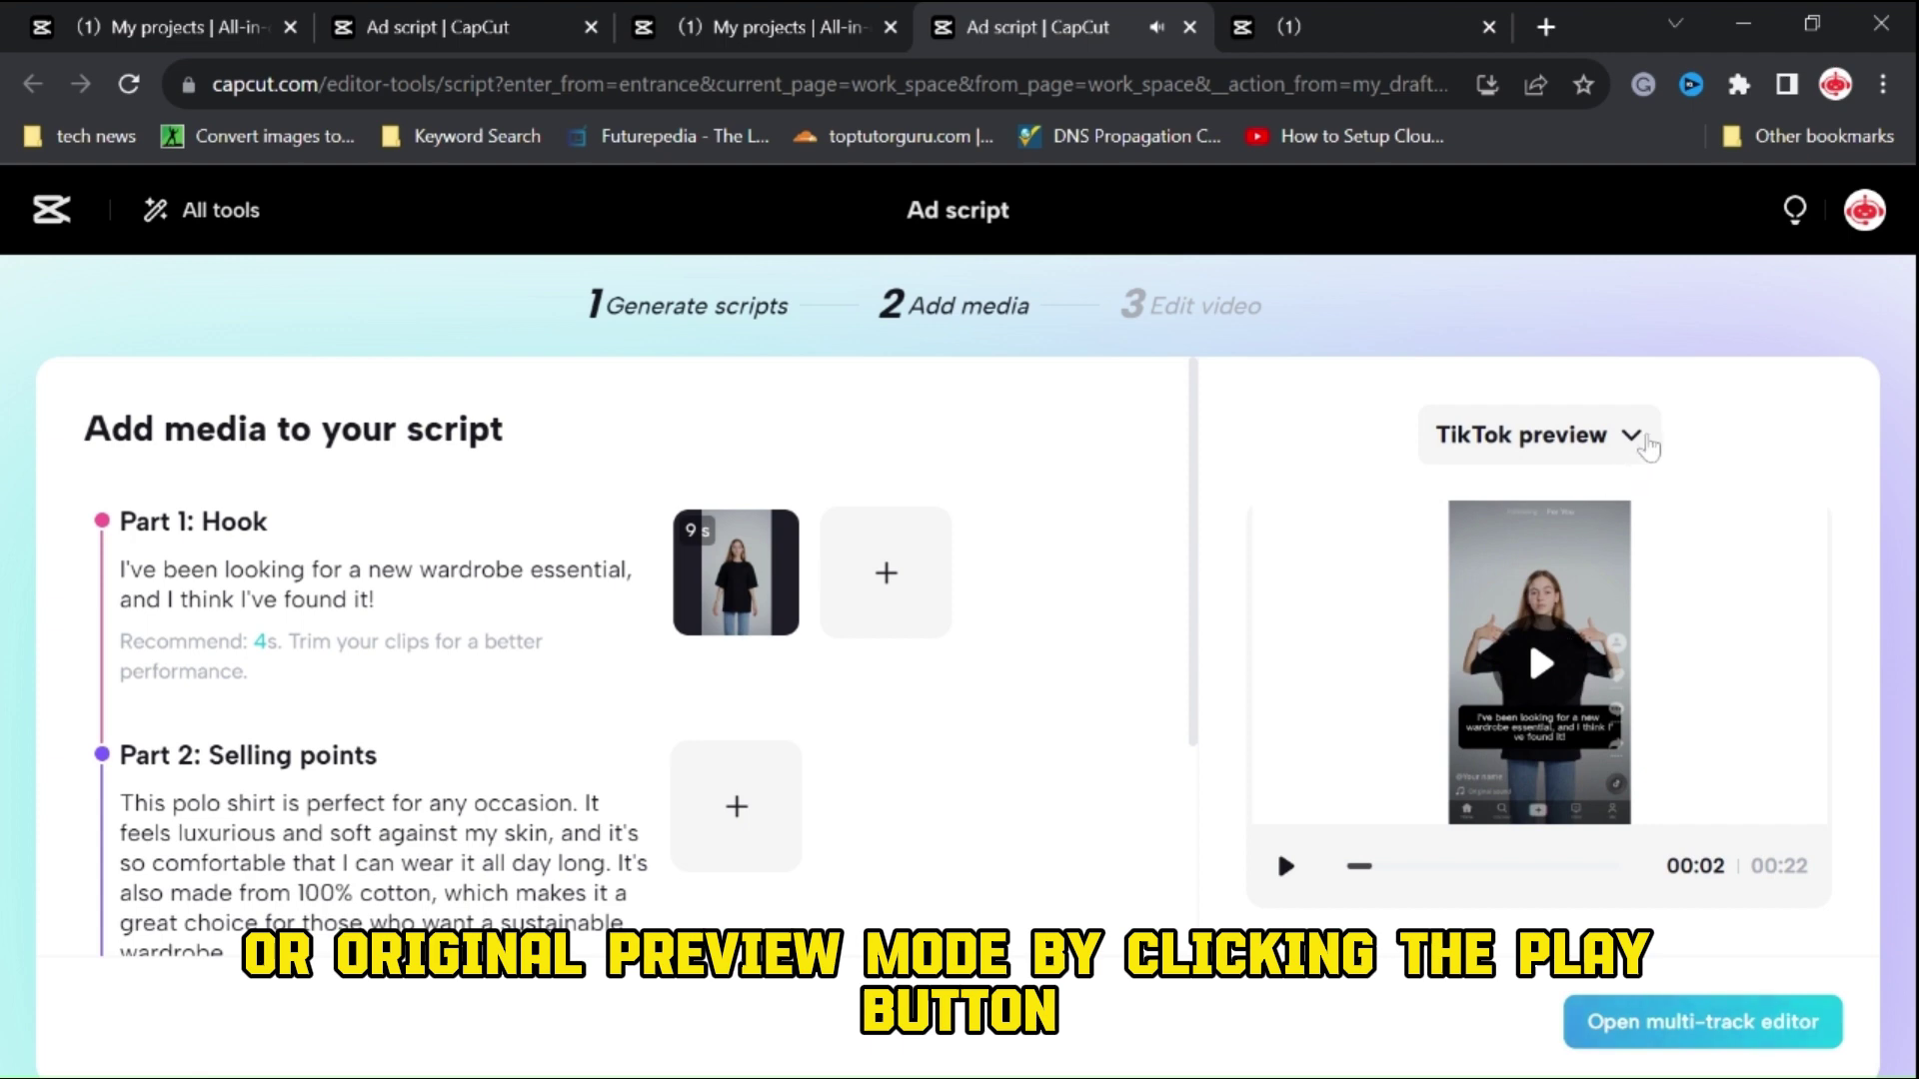
click(1647, 446)
click(1454, 512)
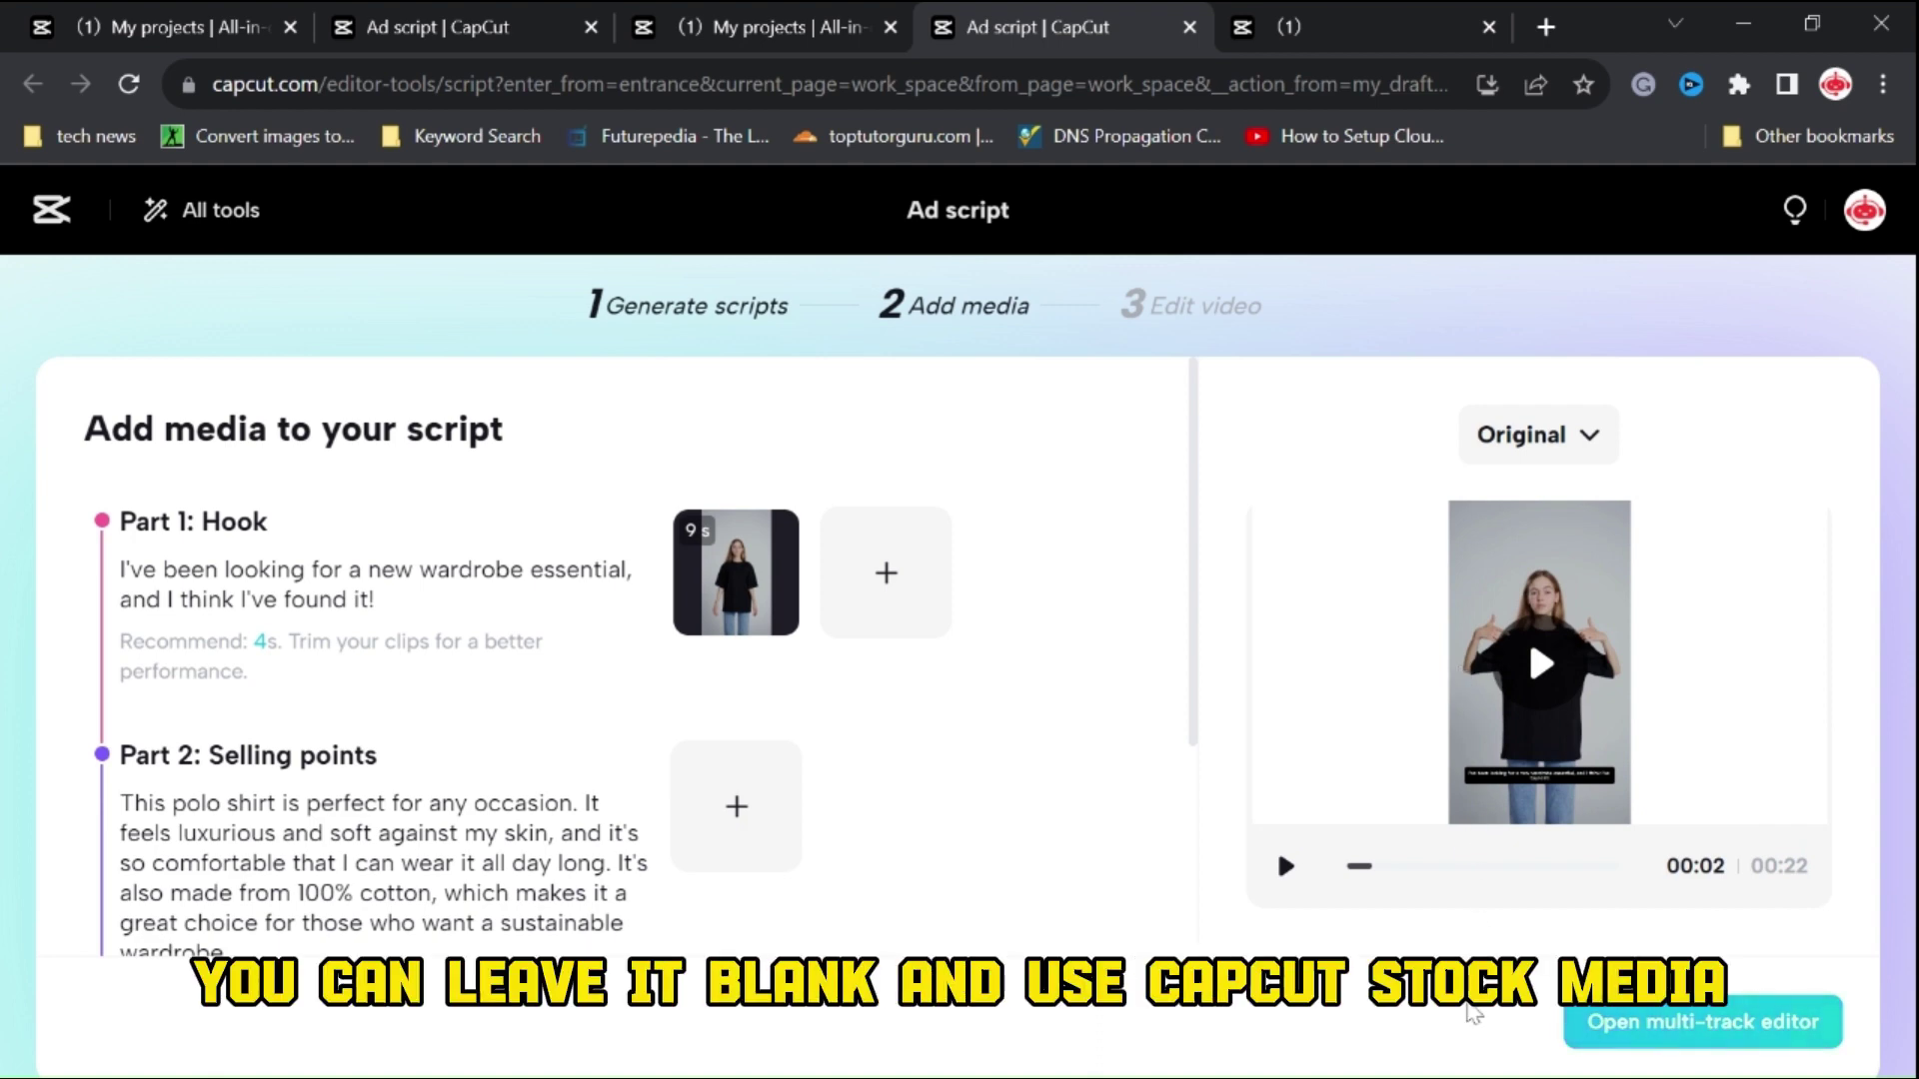
scroll(888, 714, down, 3)
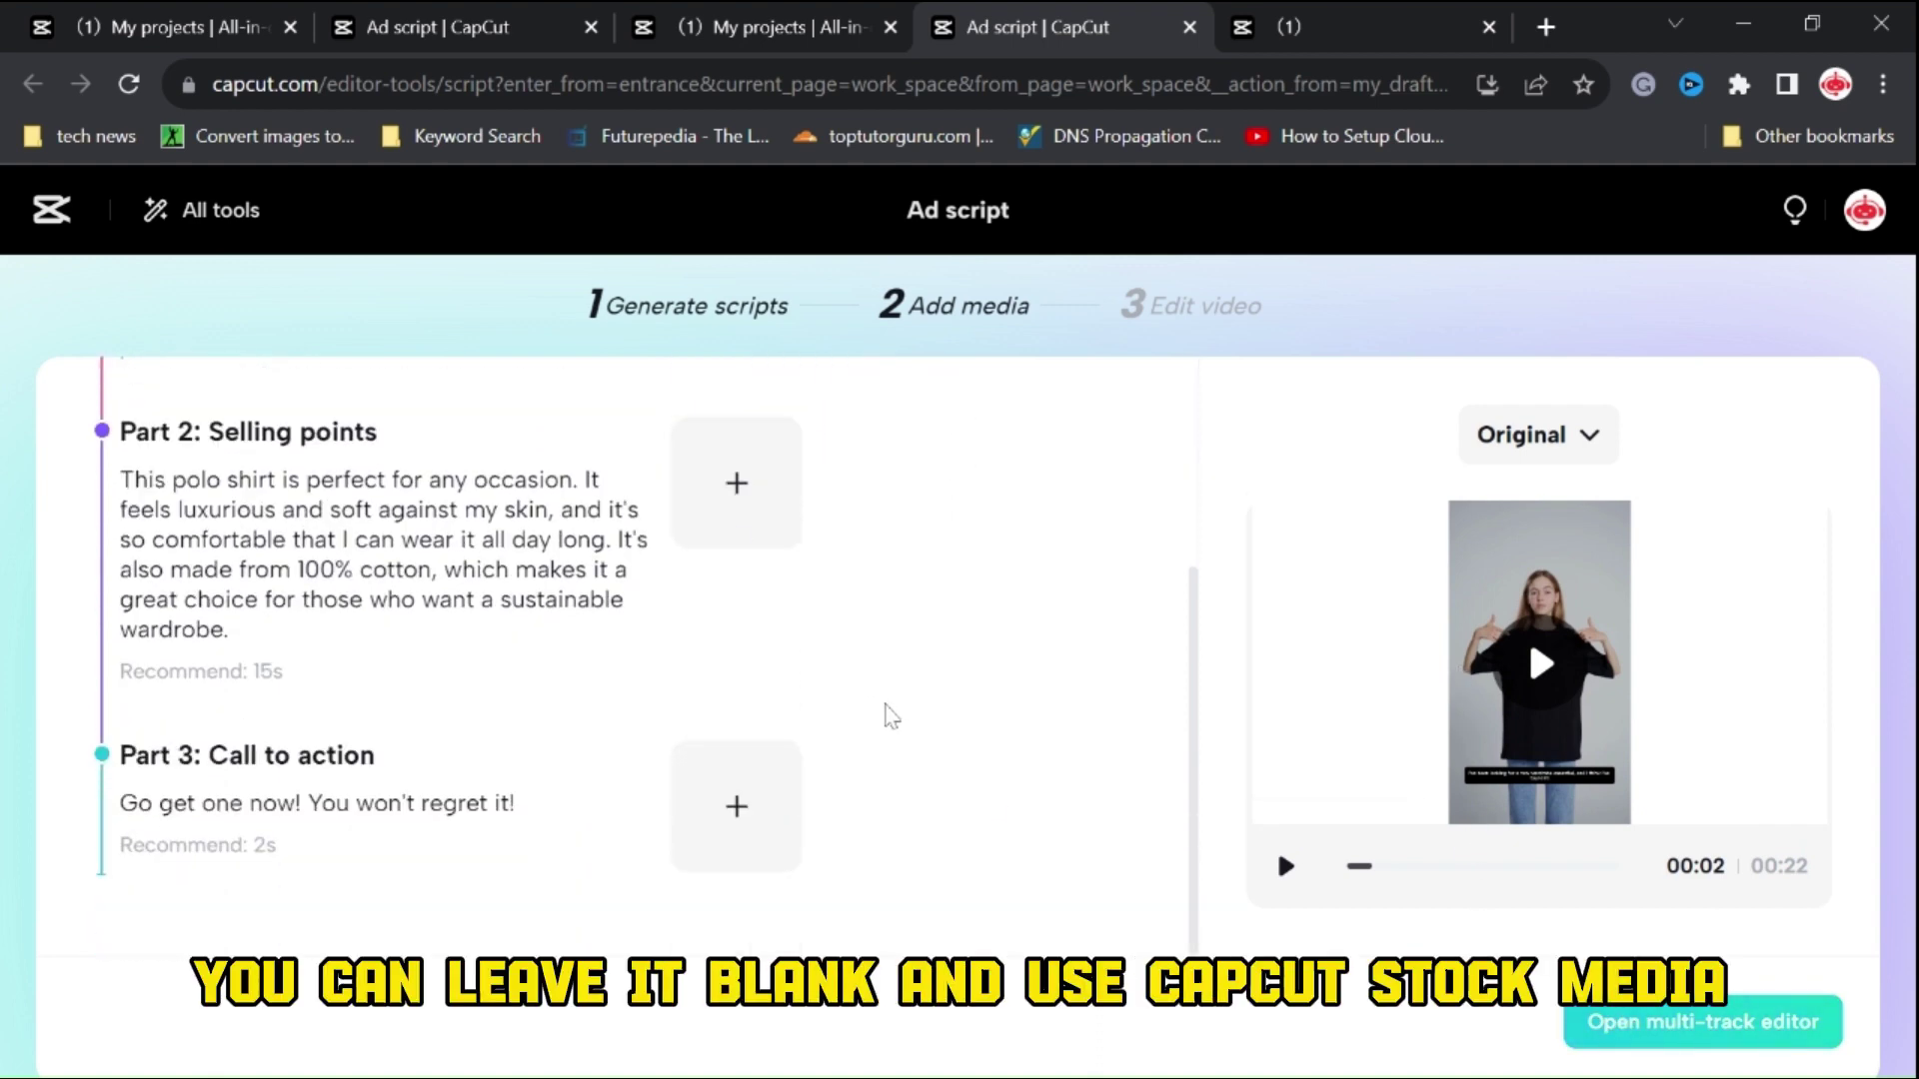
scroll(888, 715, up, 3)
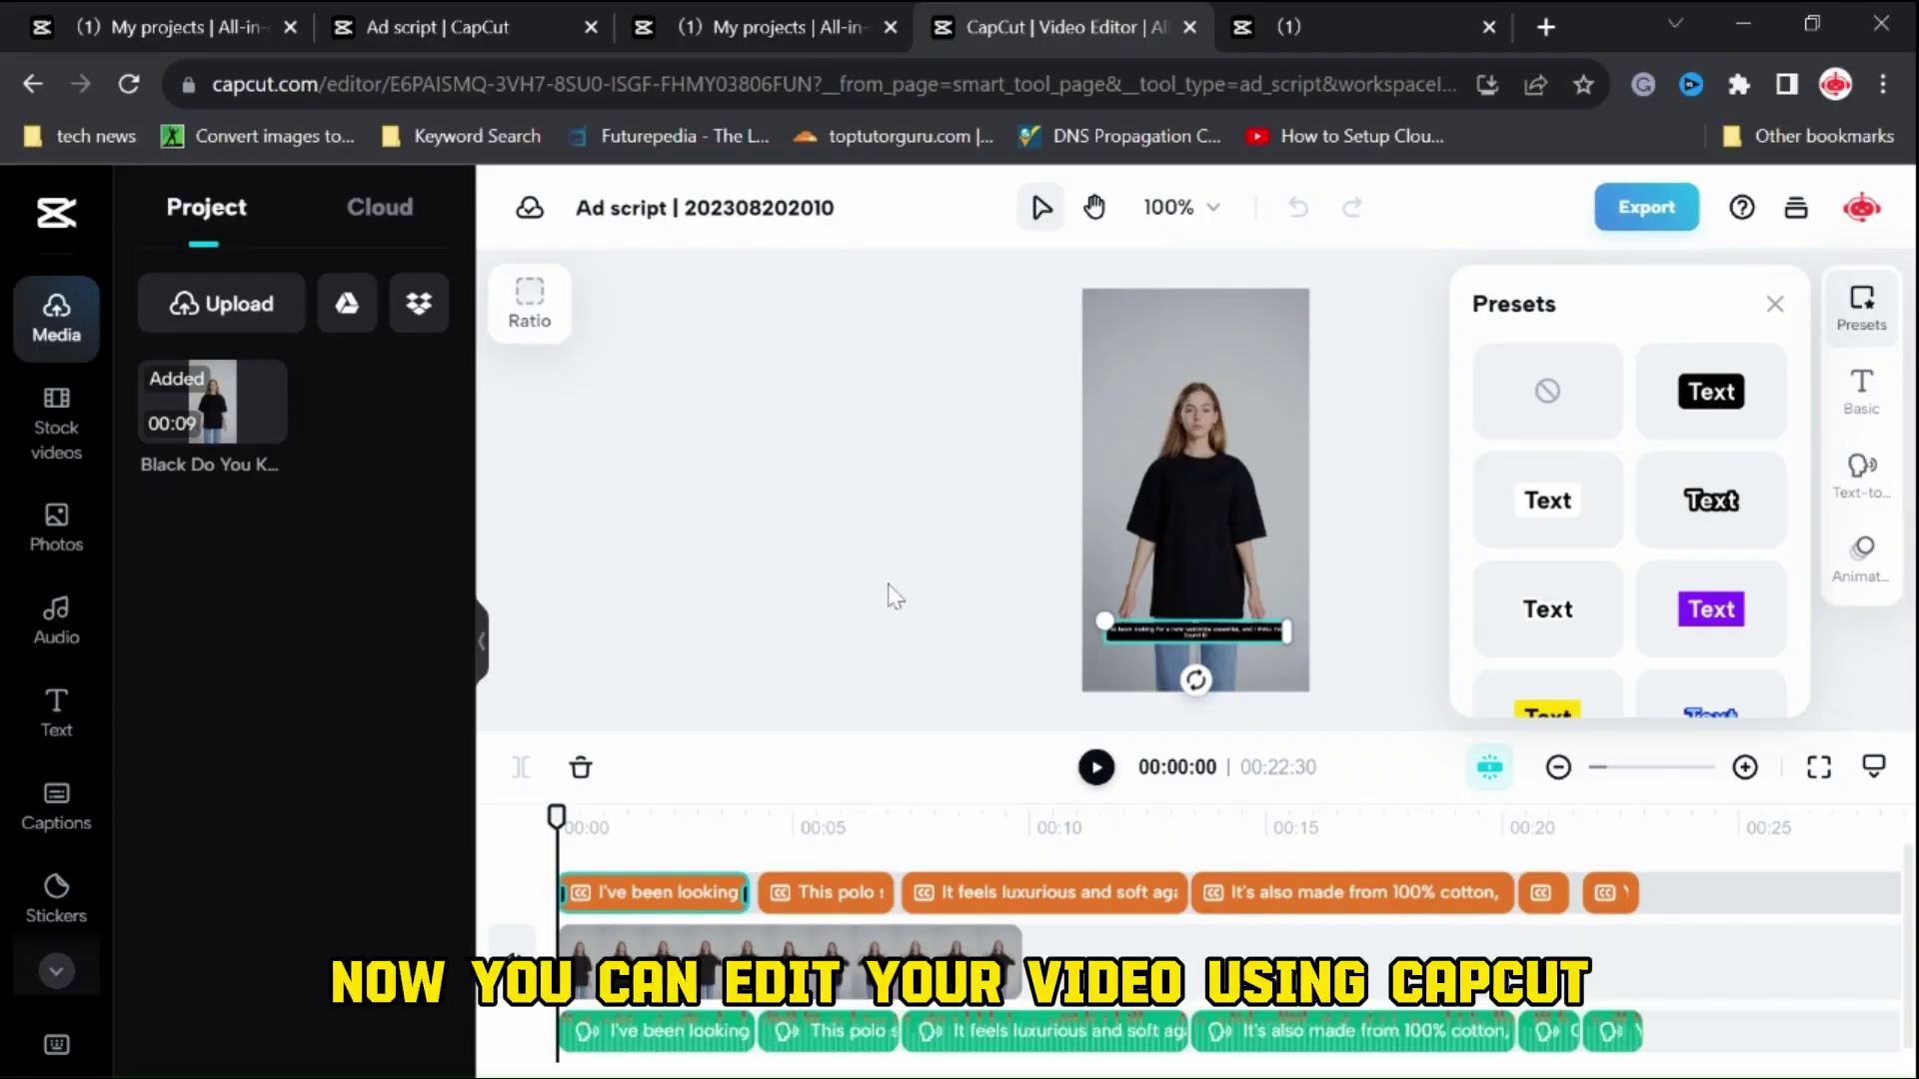
Show Stock videos, dismiss the commercial materials tip, and filter results to portrait aspect ratio
click(57, 430)
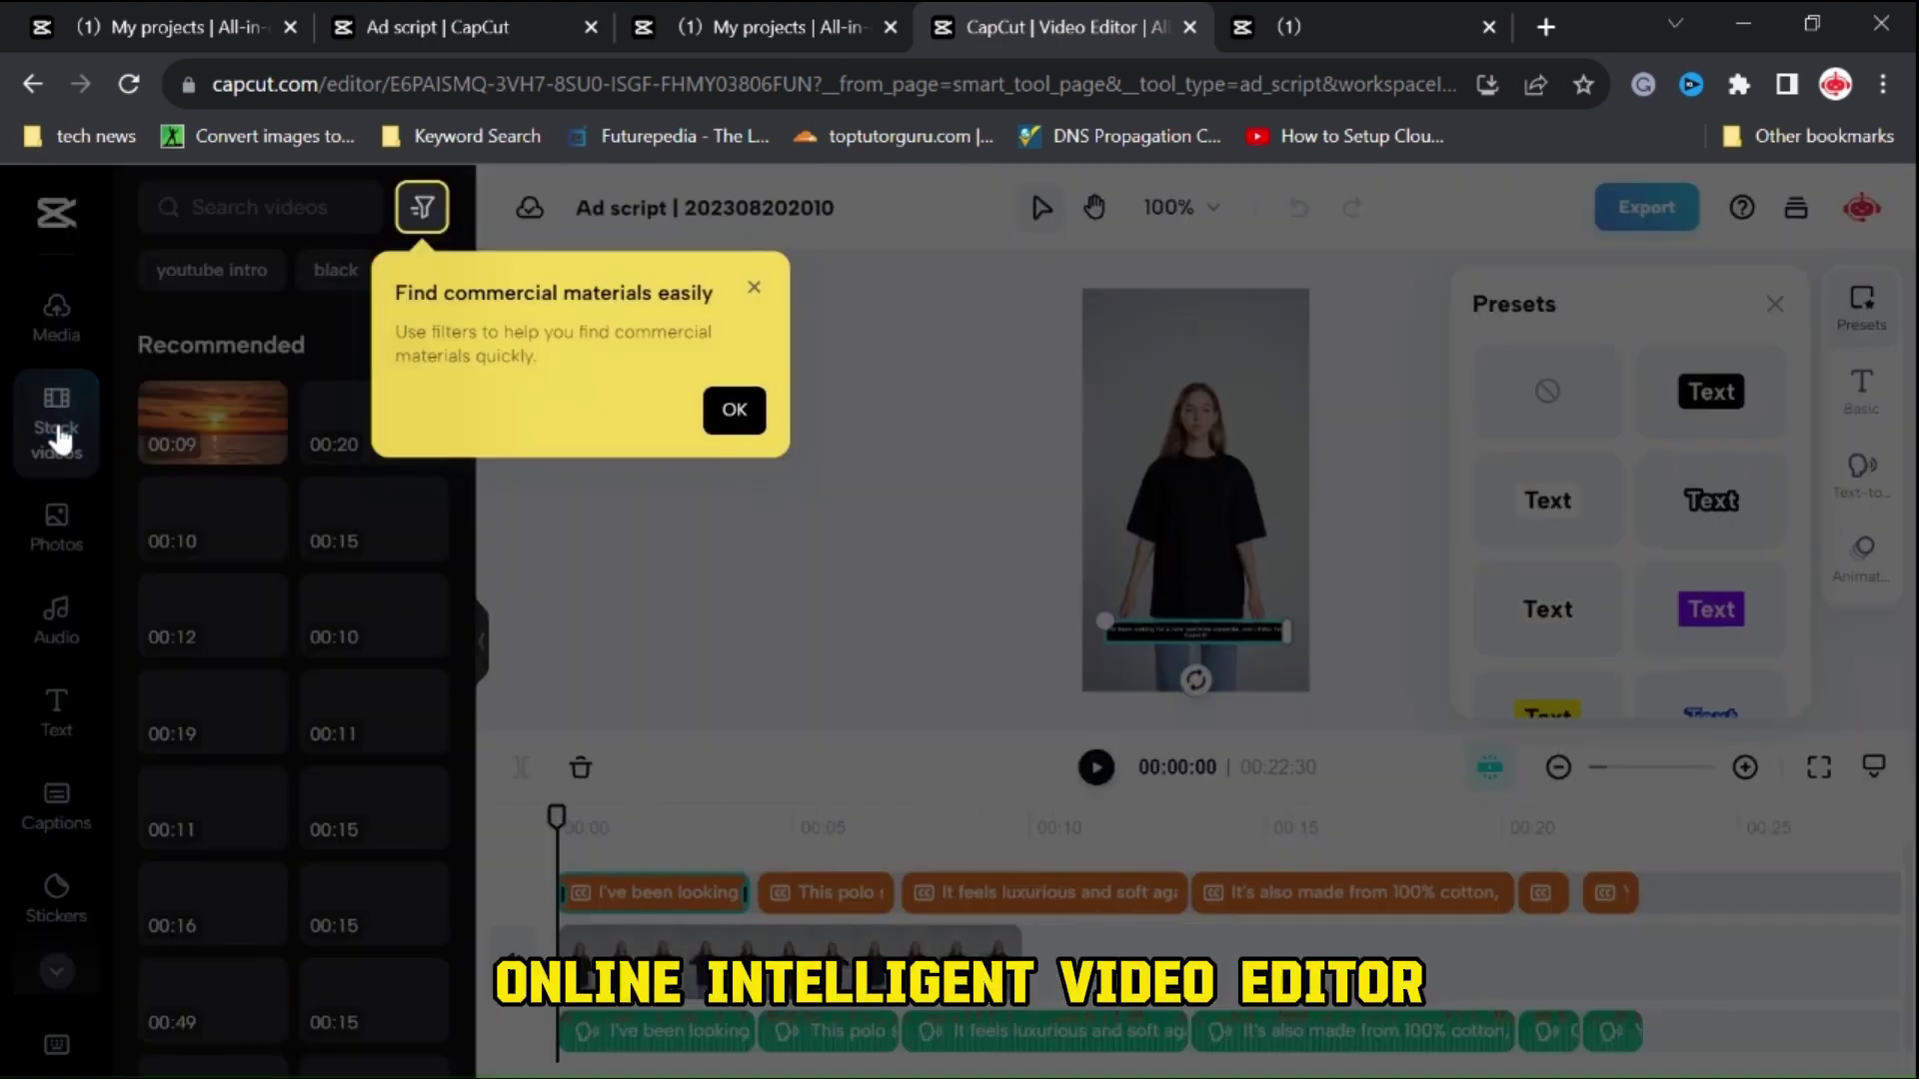
click(764, 414)
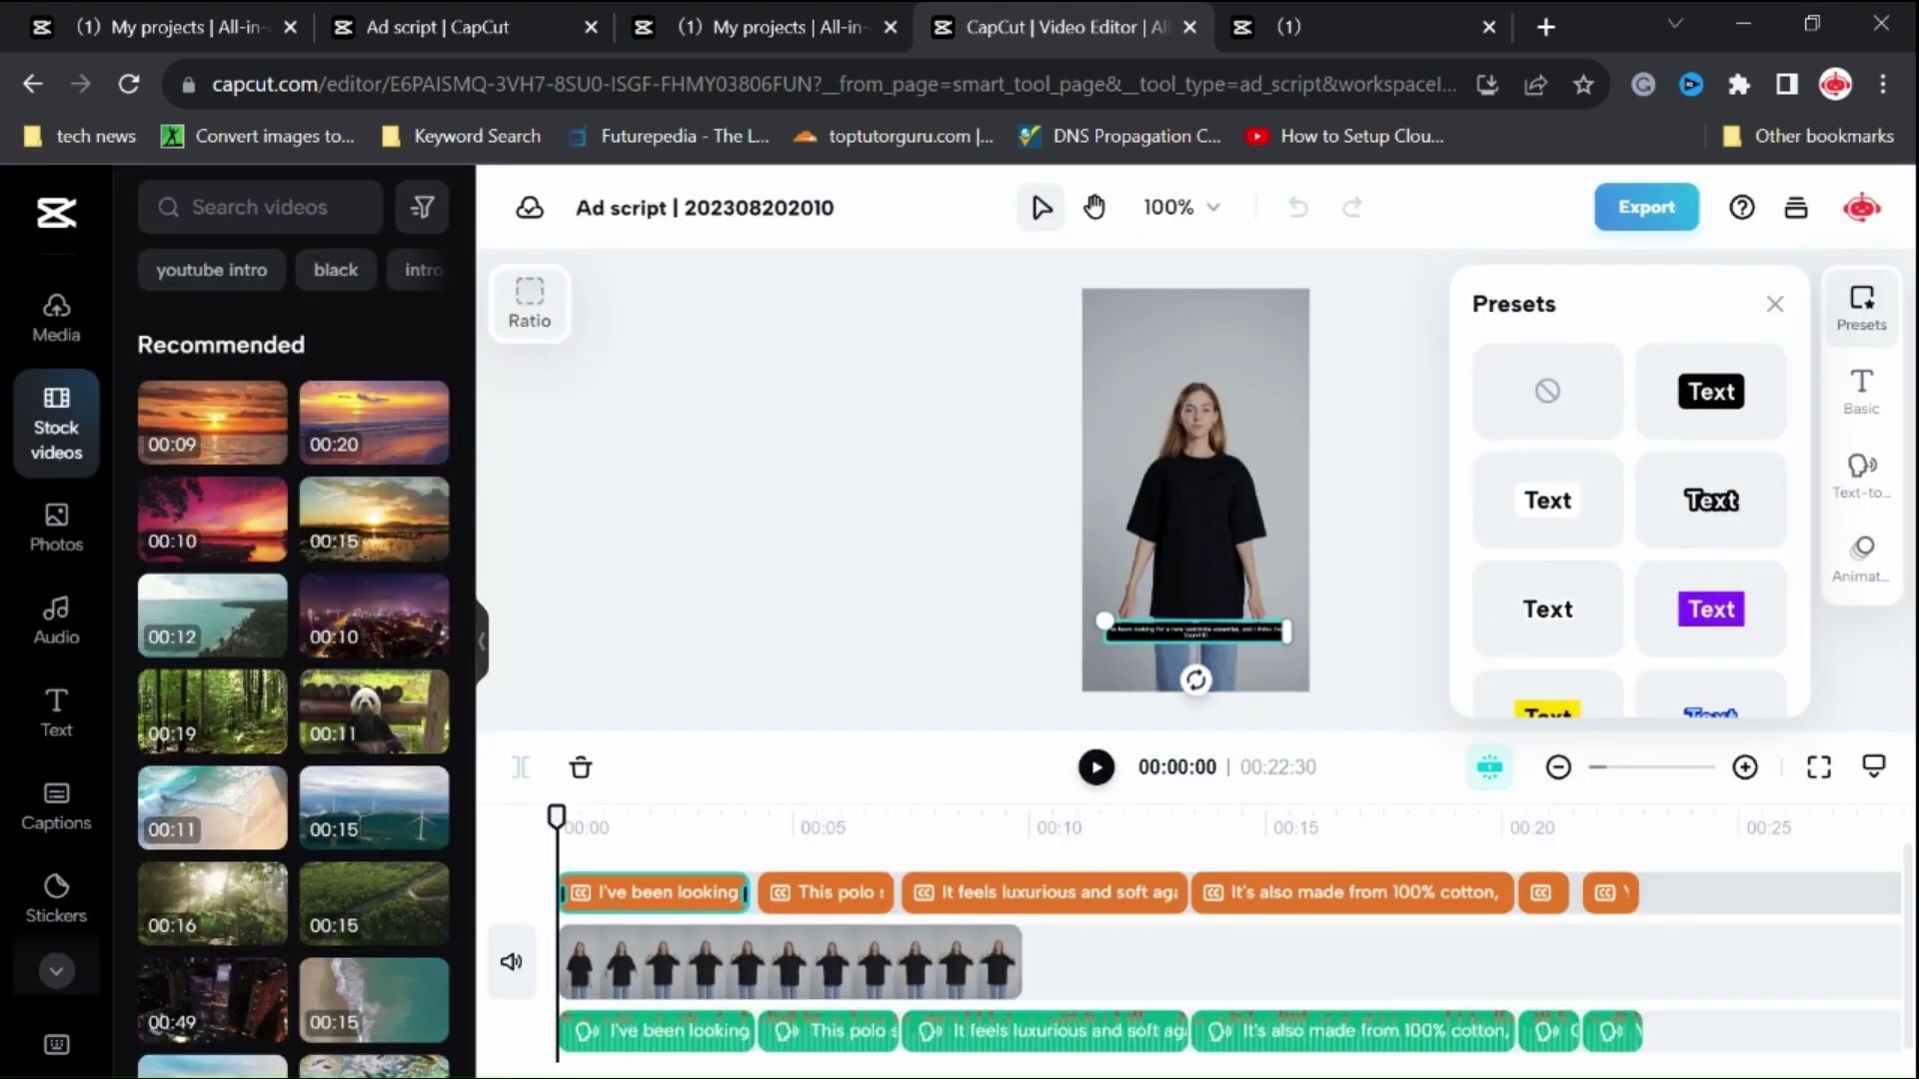
click(423, 210)
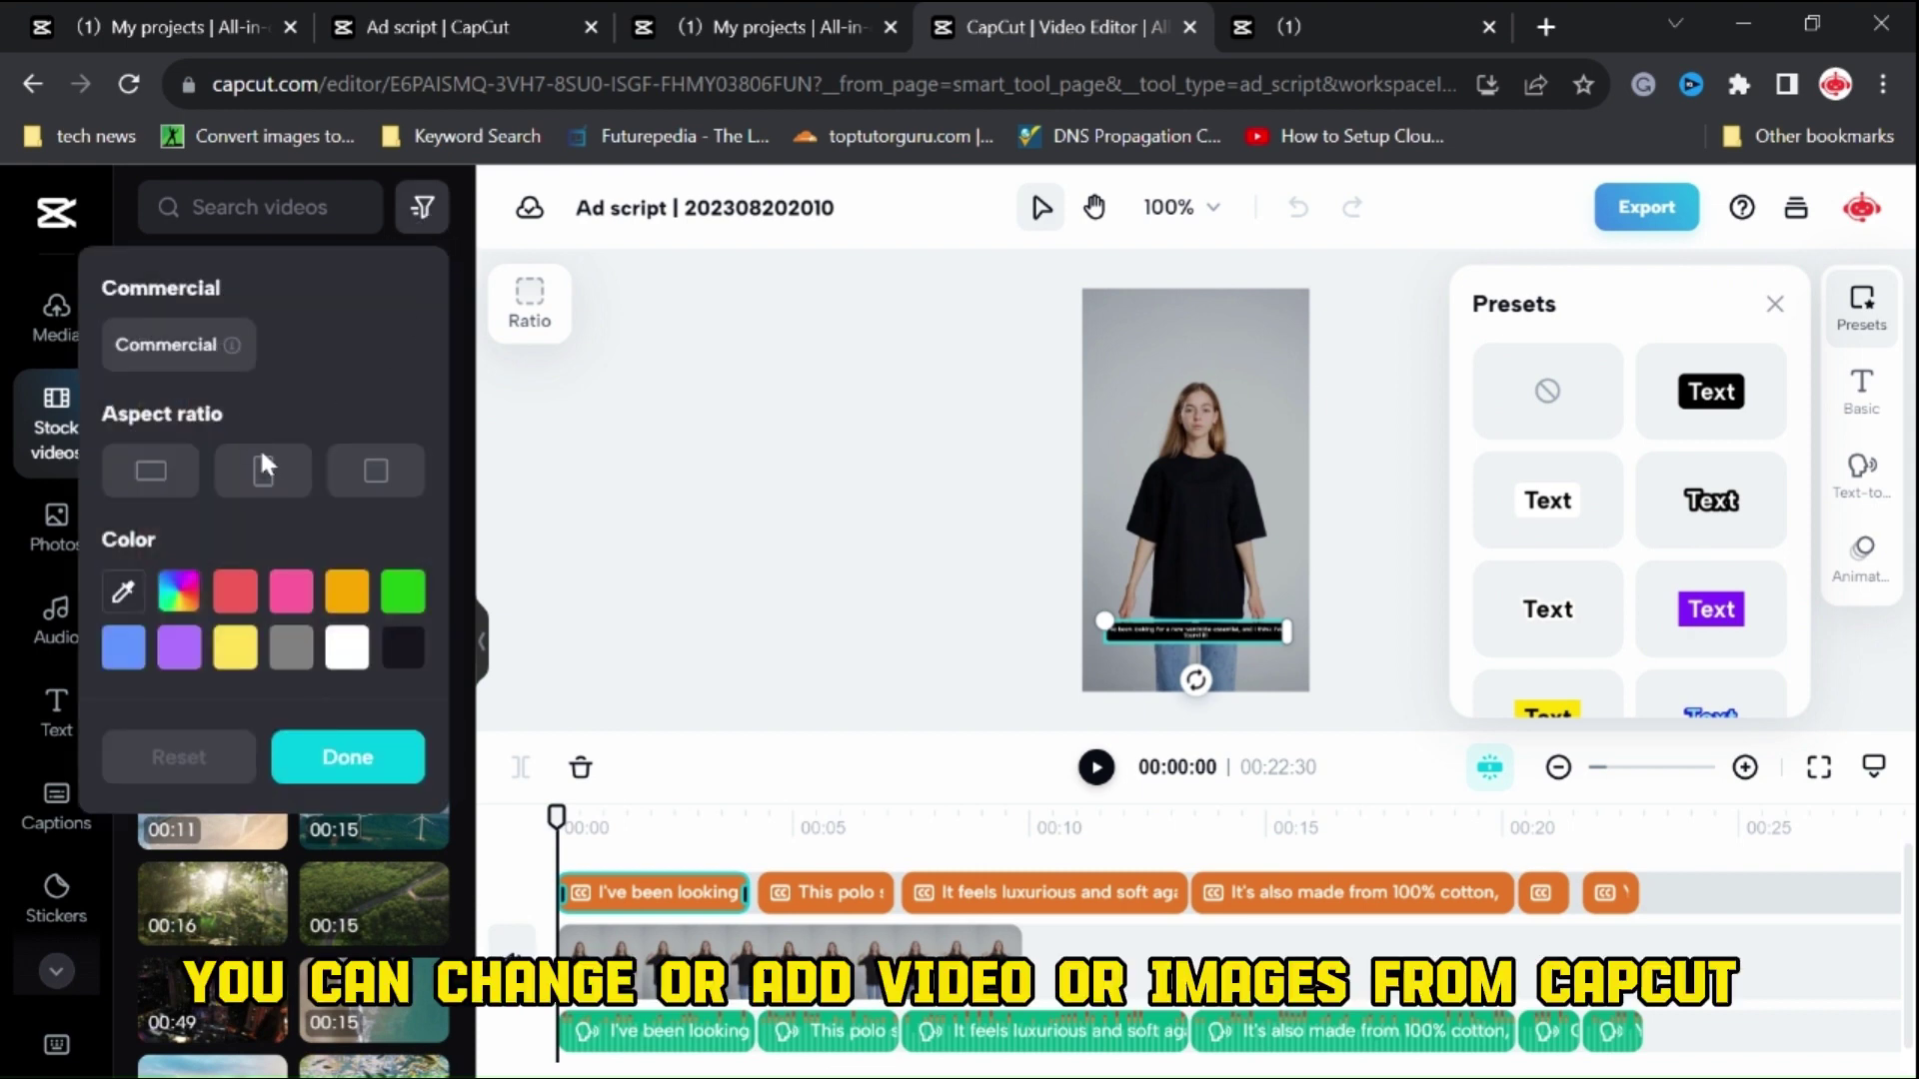
click(263, 479)
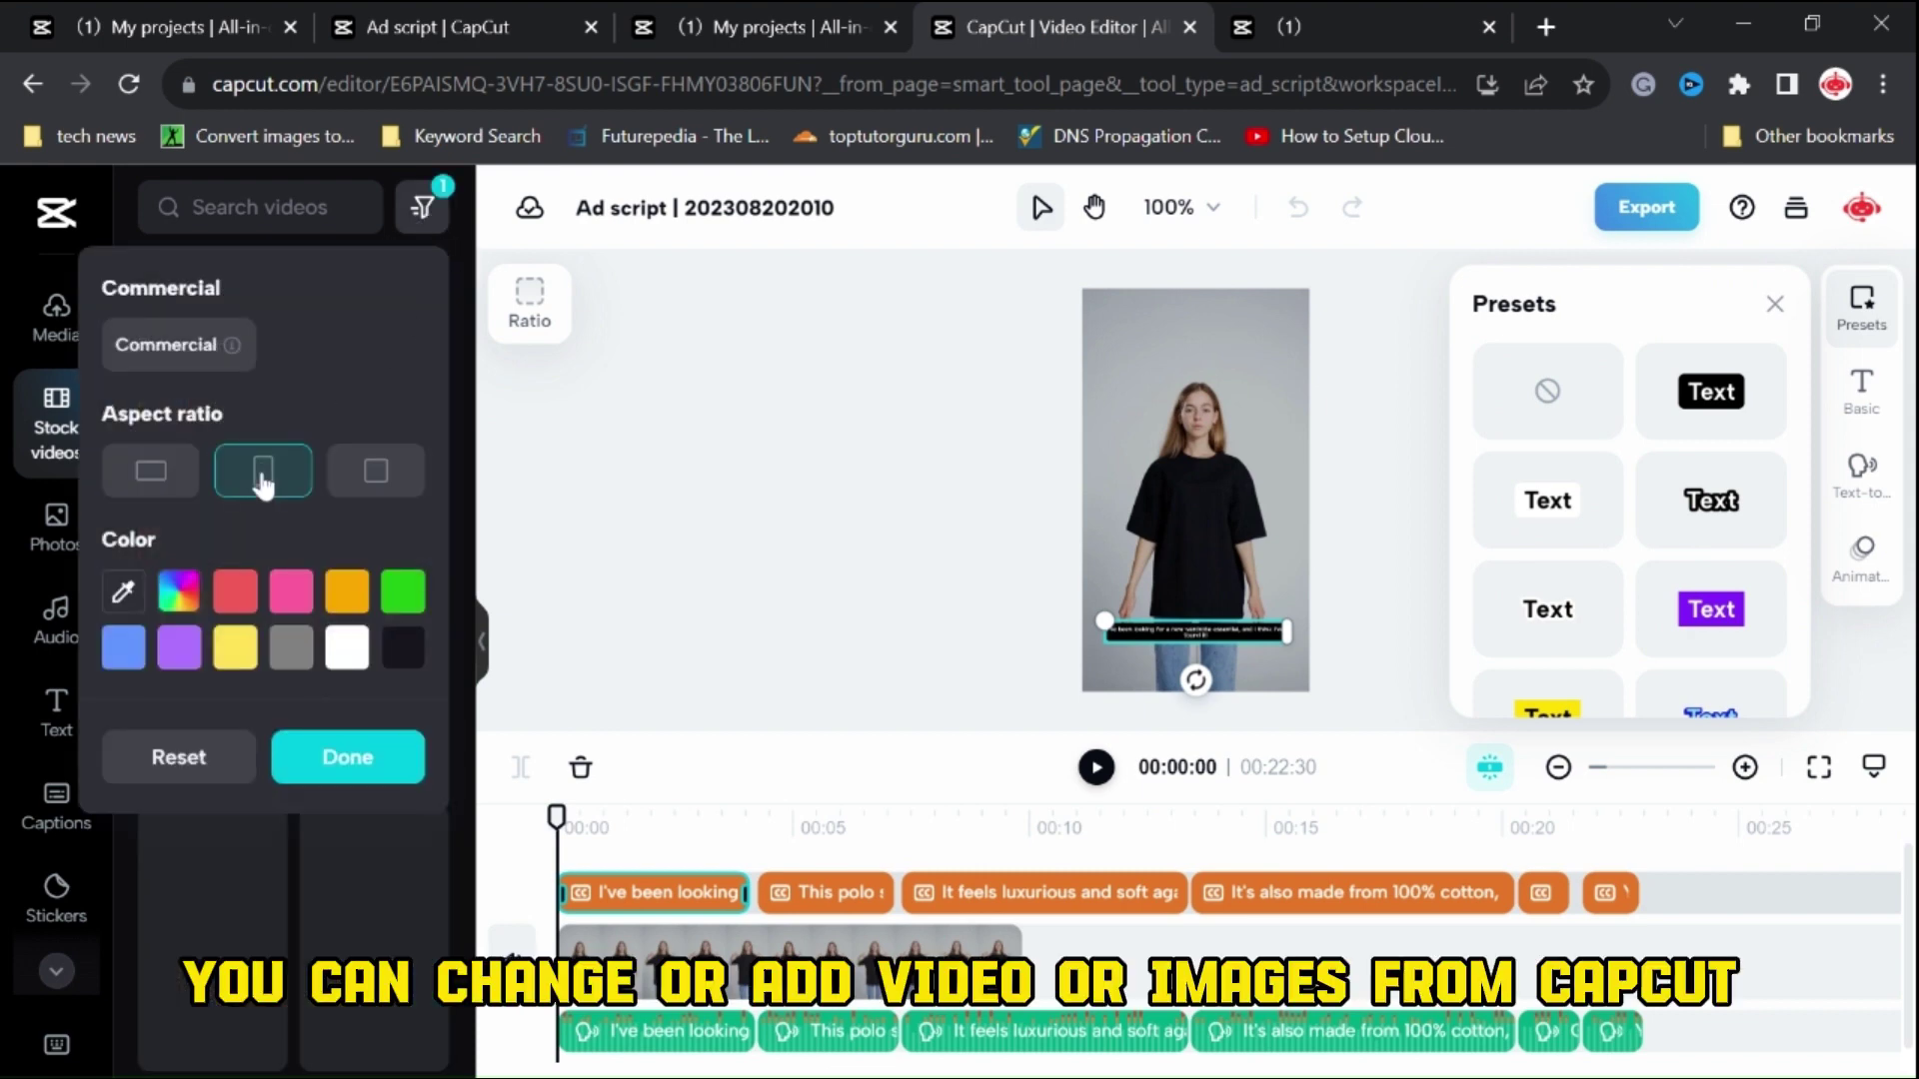
click(343, 756)
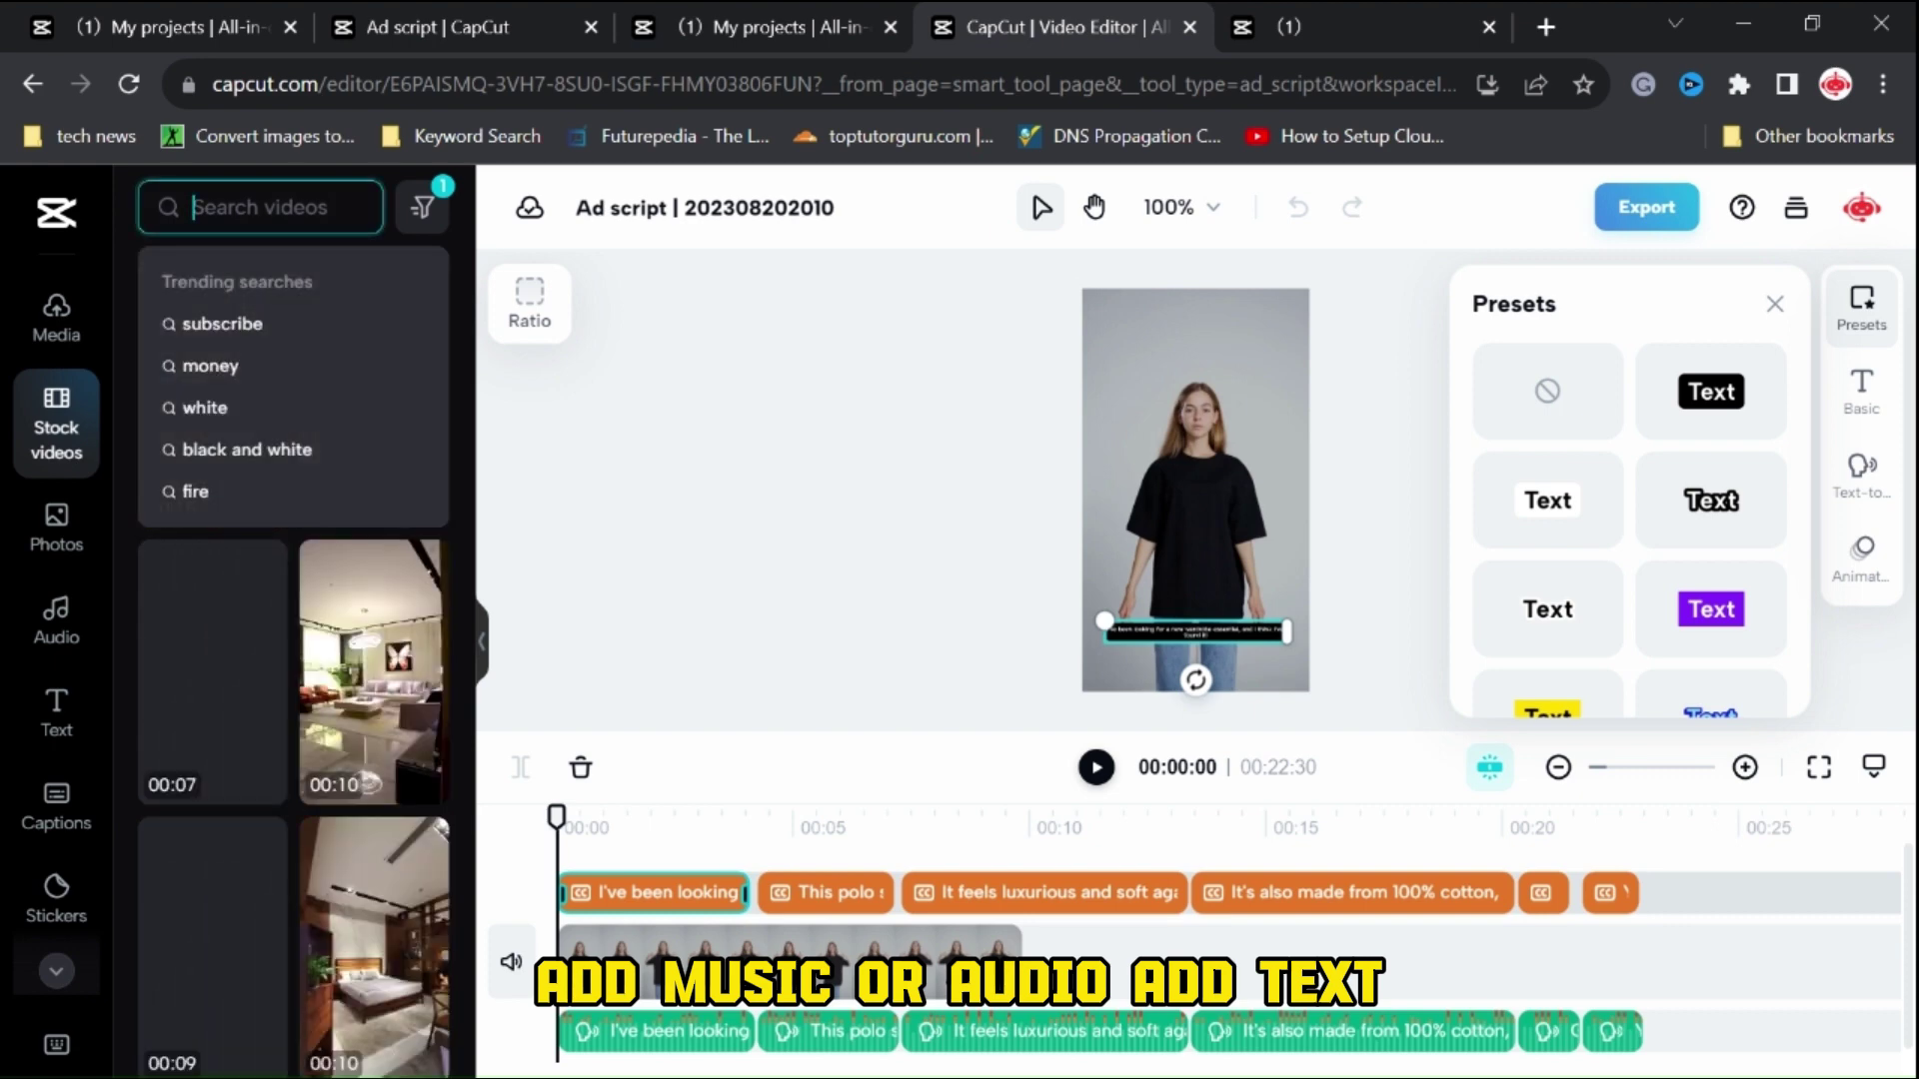
Search stock videos for 'poloshirt' and add two result clips after the hook on the timeline
text(poloshirt)
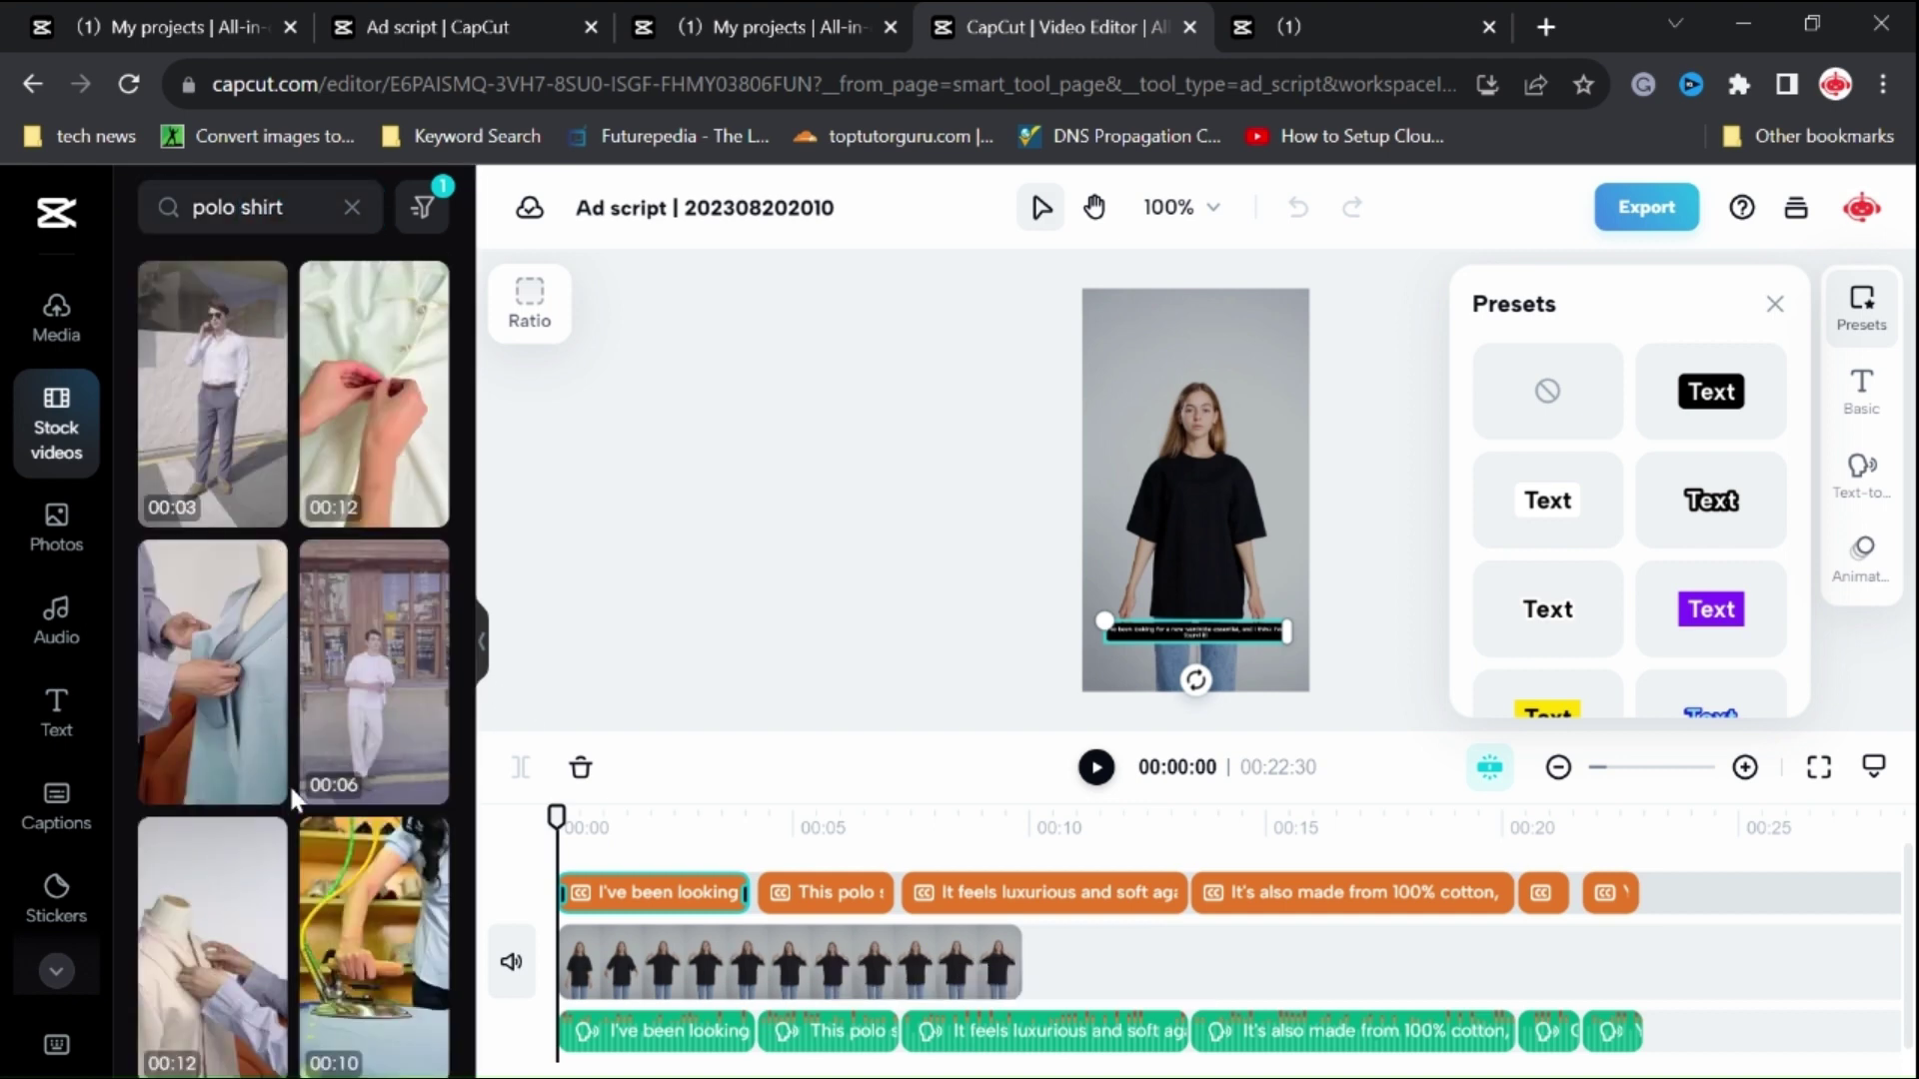
scroll(294, 796, down, 10)
scroll(320, 842, down, 10)
drag(362, 930, 1050, 955)
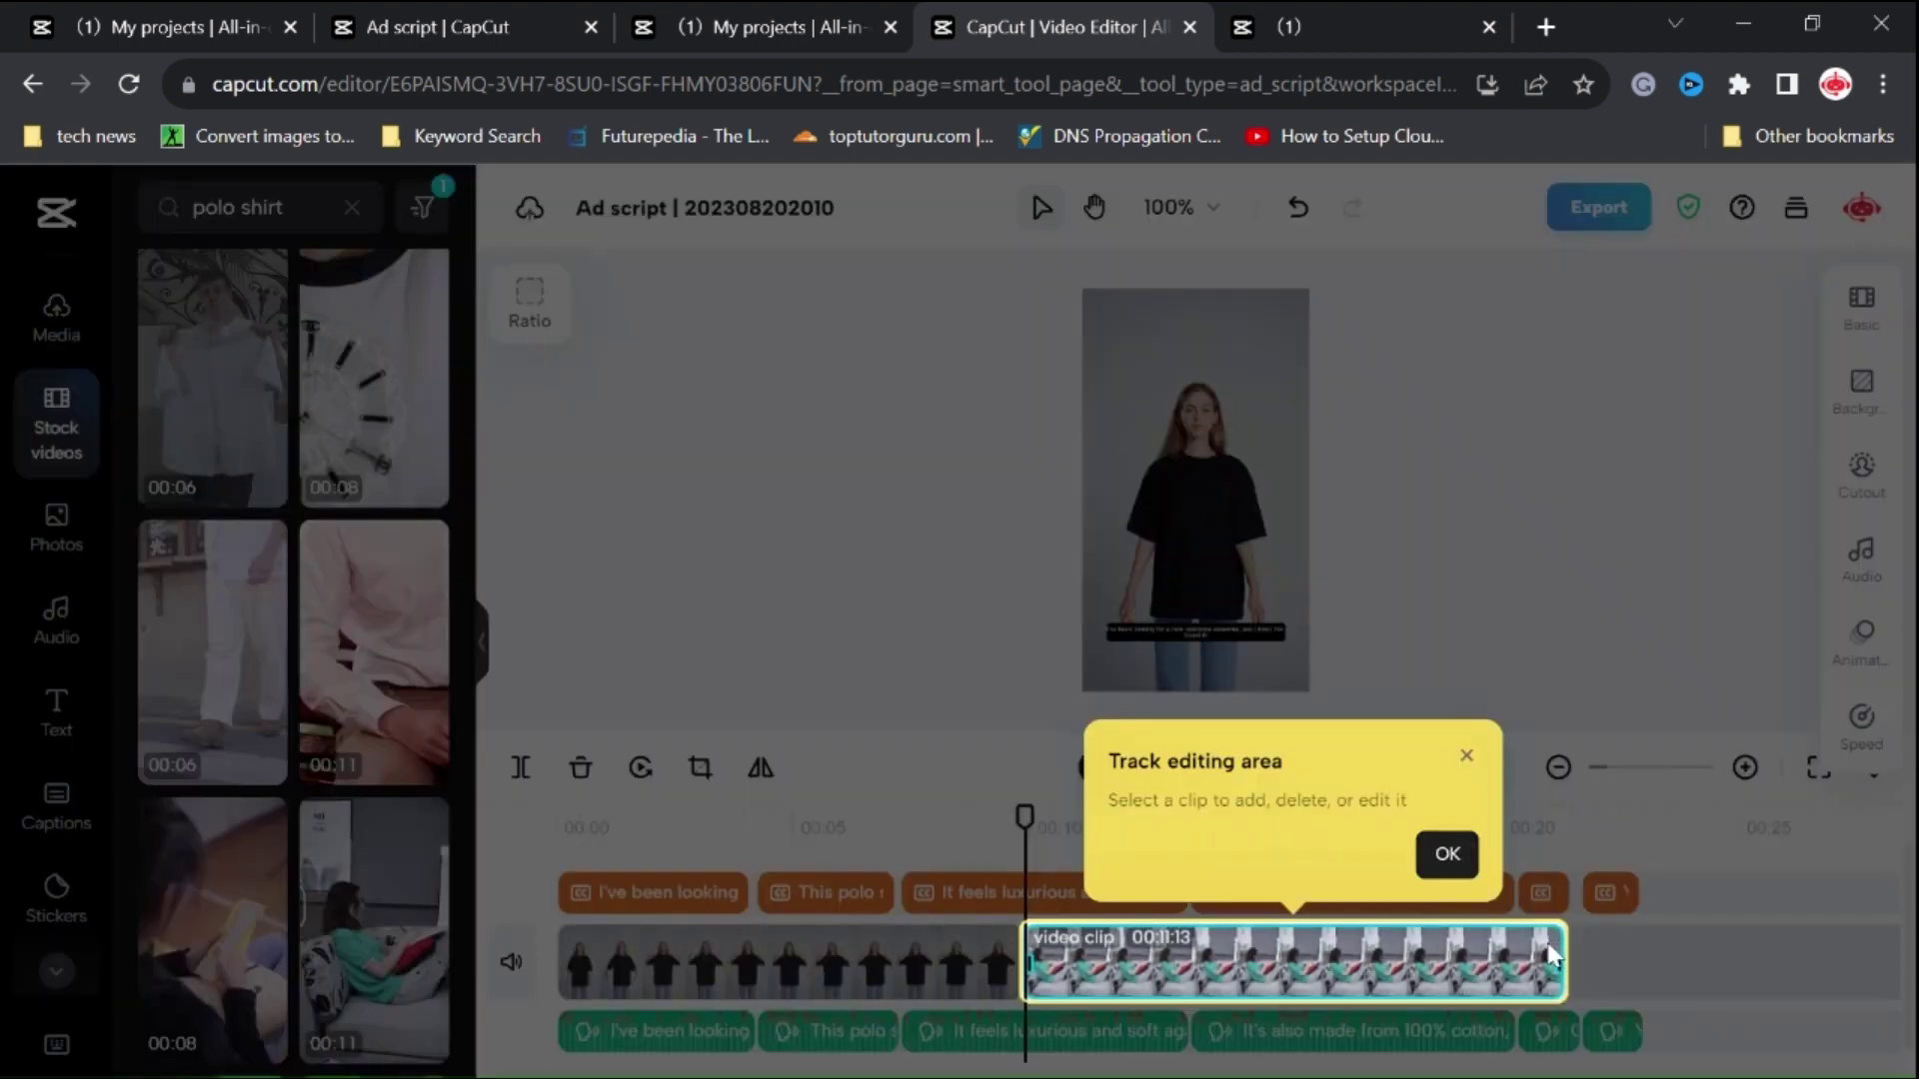
click(1447, 854)
click(1739, 573)
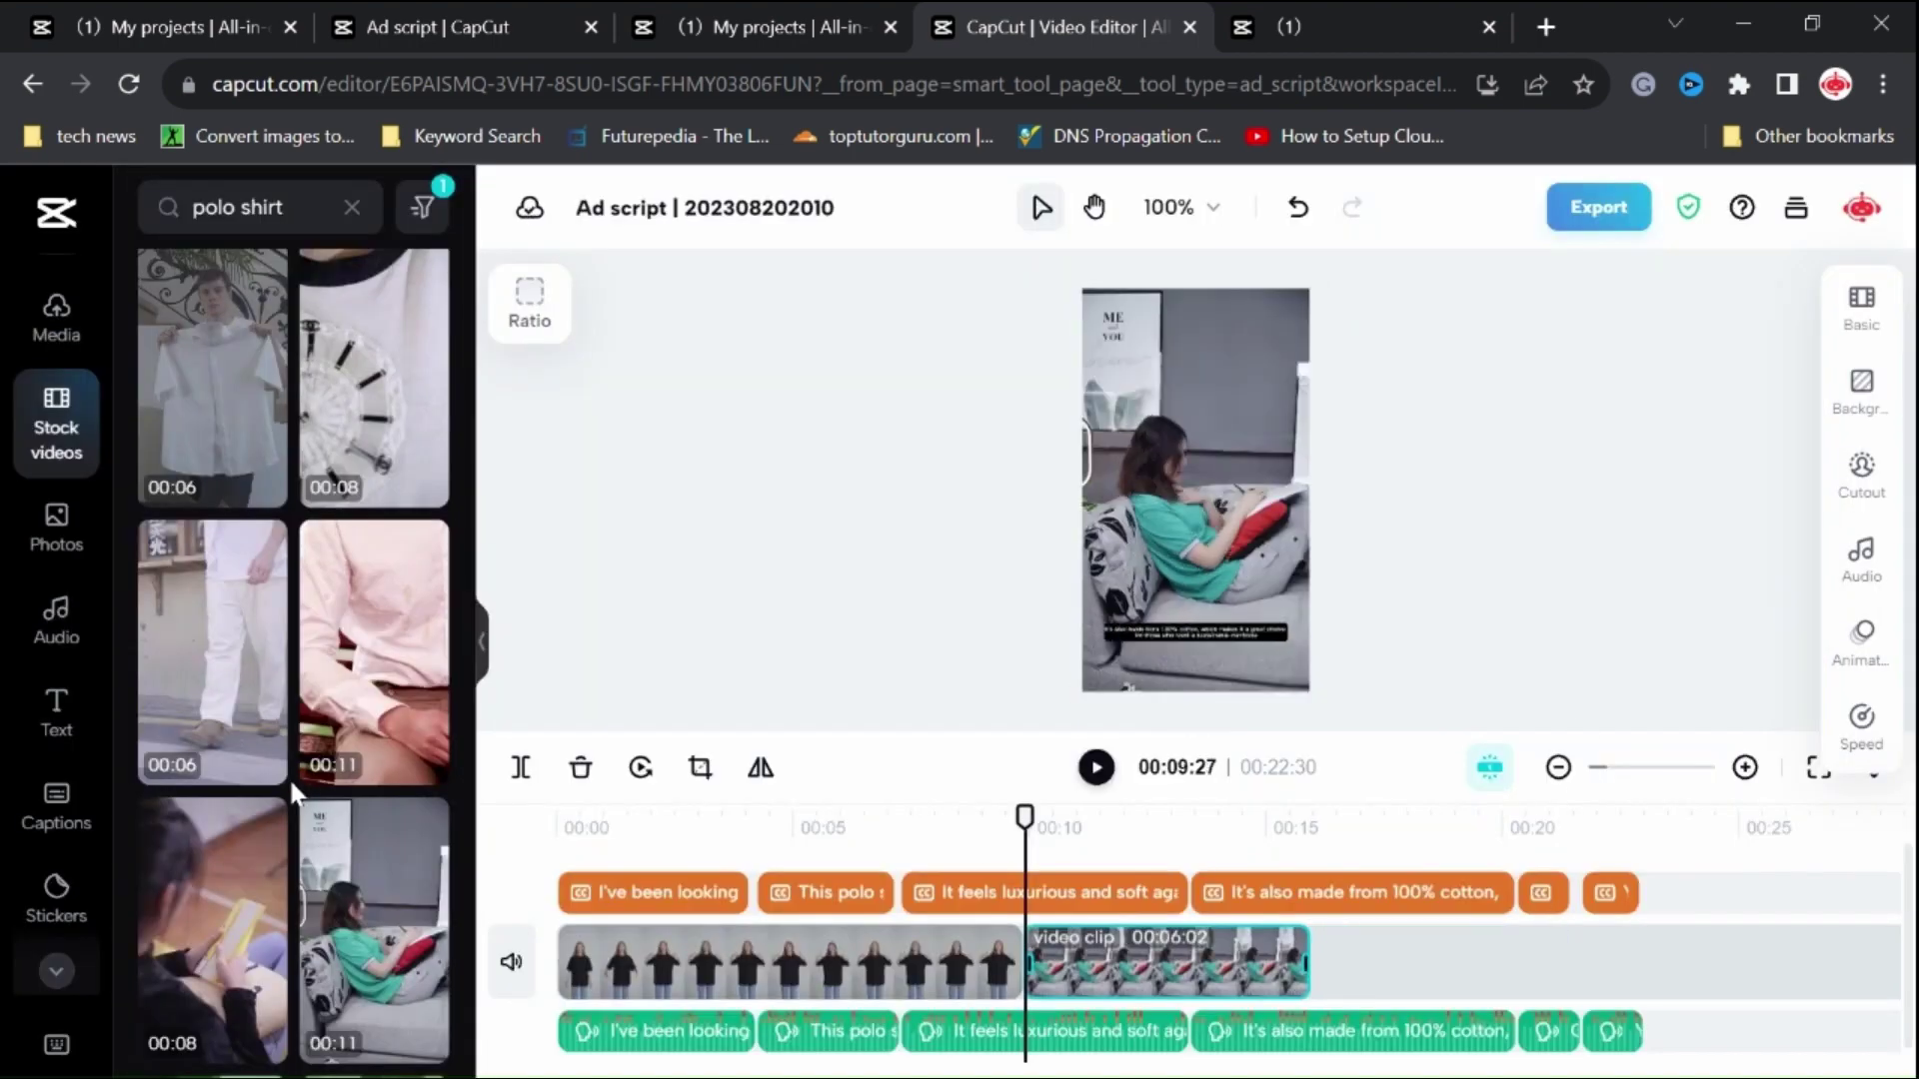
scroll(300, 800, down, 5)
scroll(301, 808, down, 3)
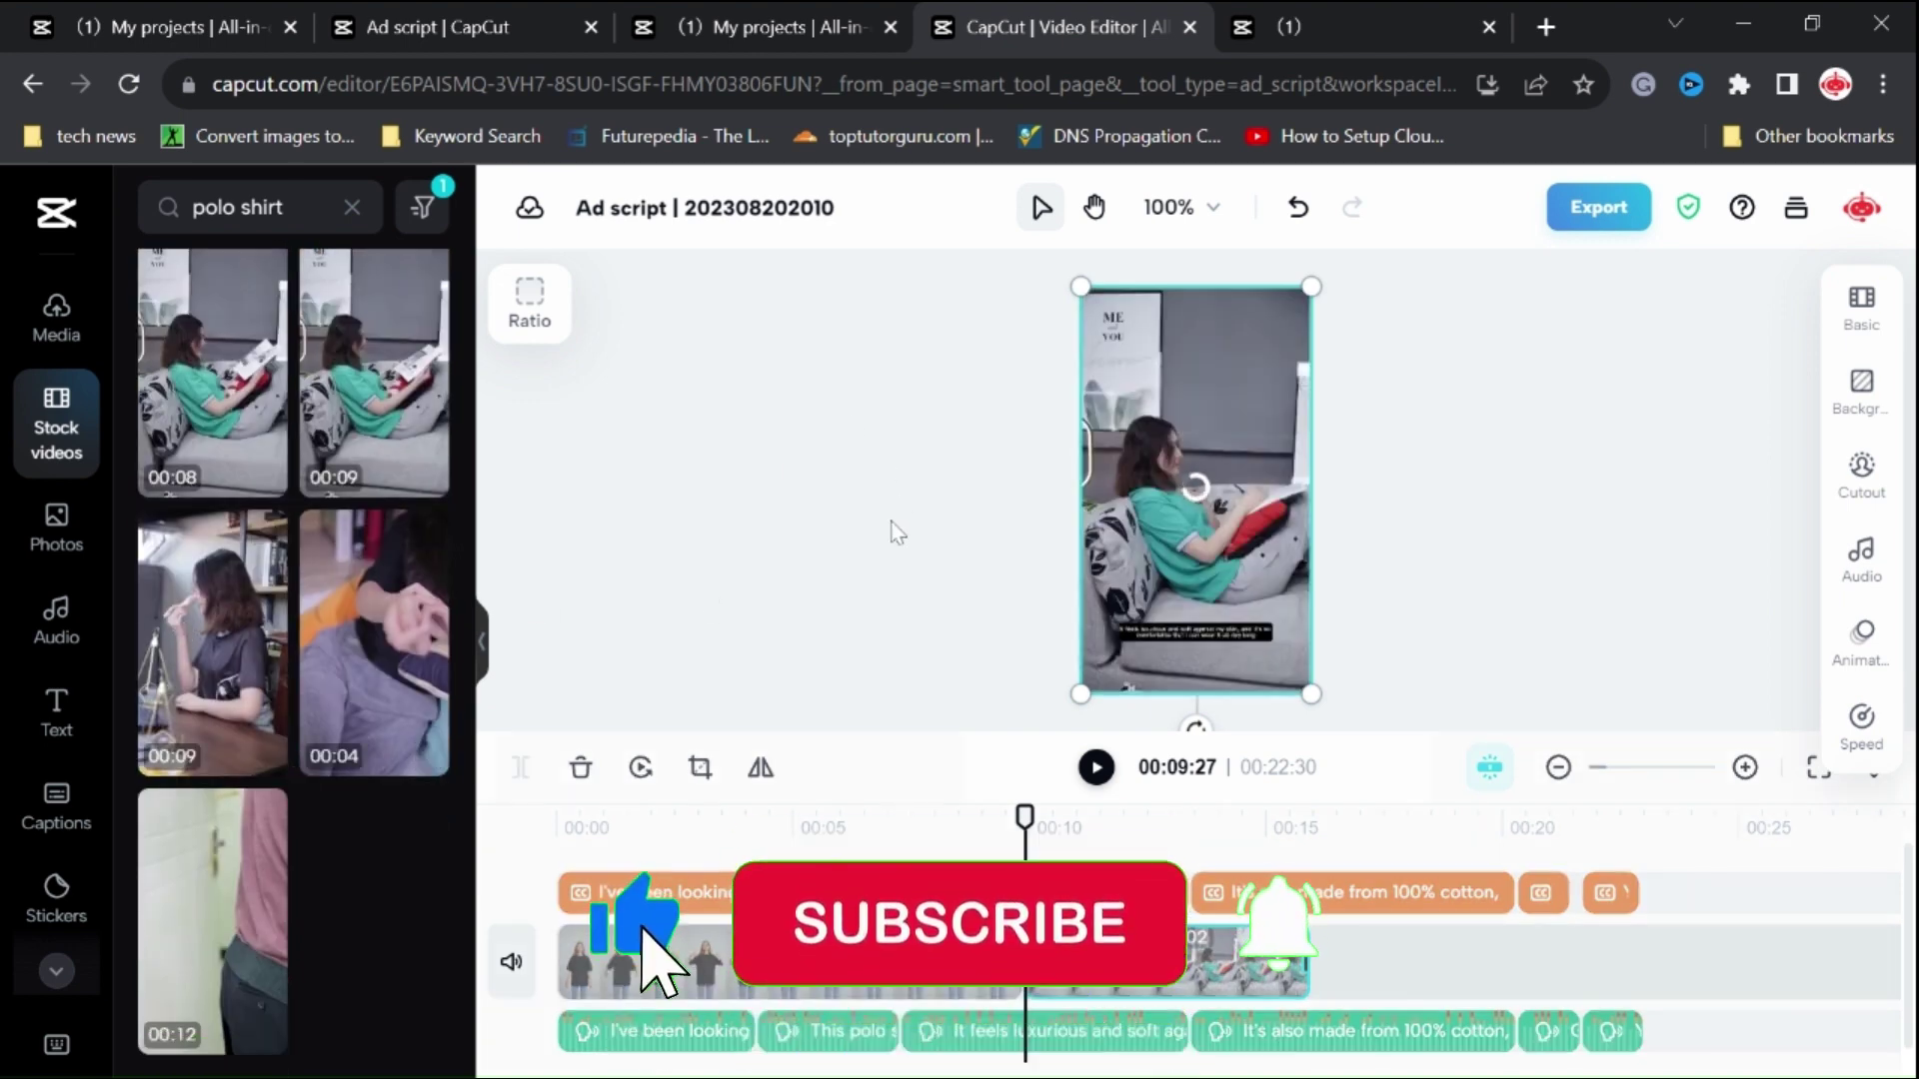
click(230, 651)
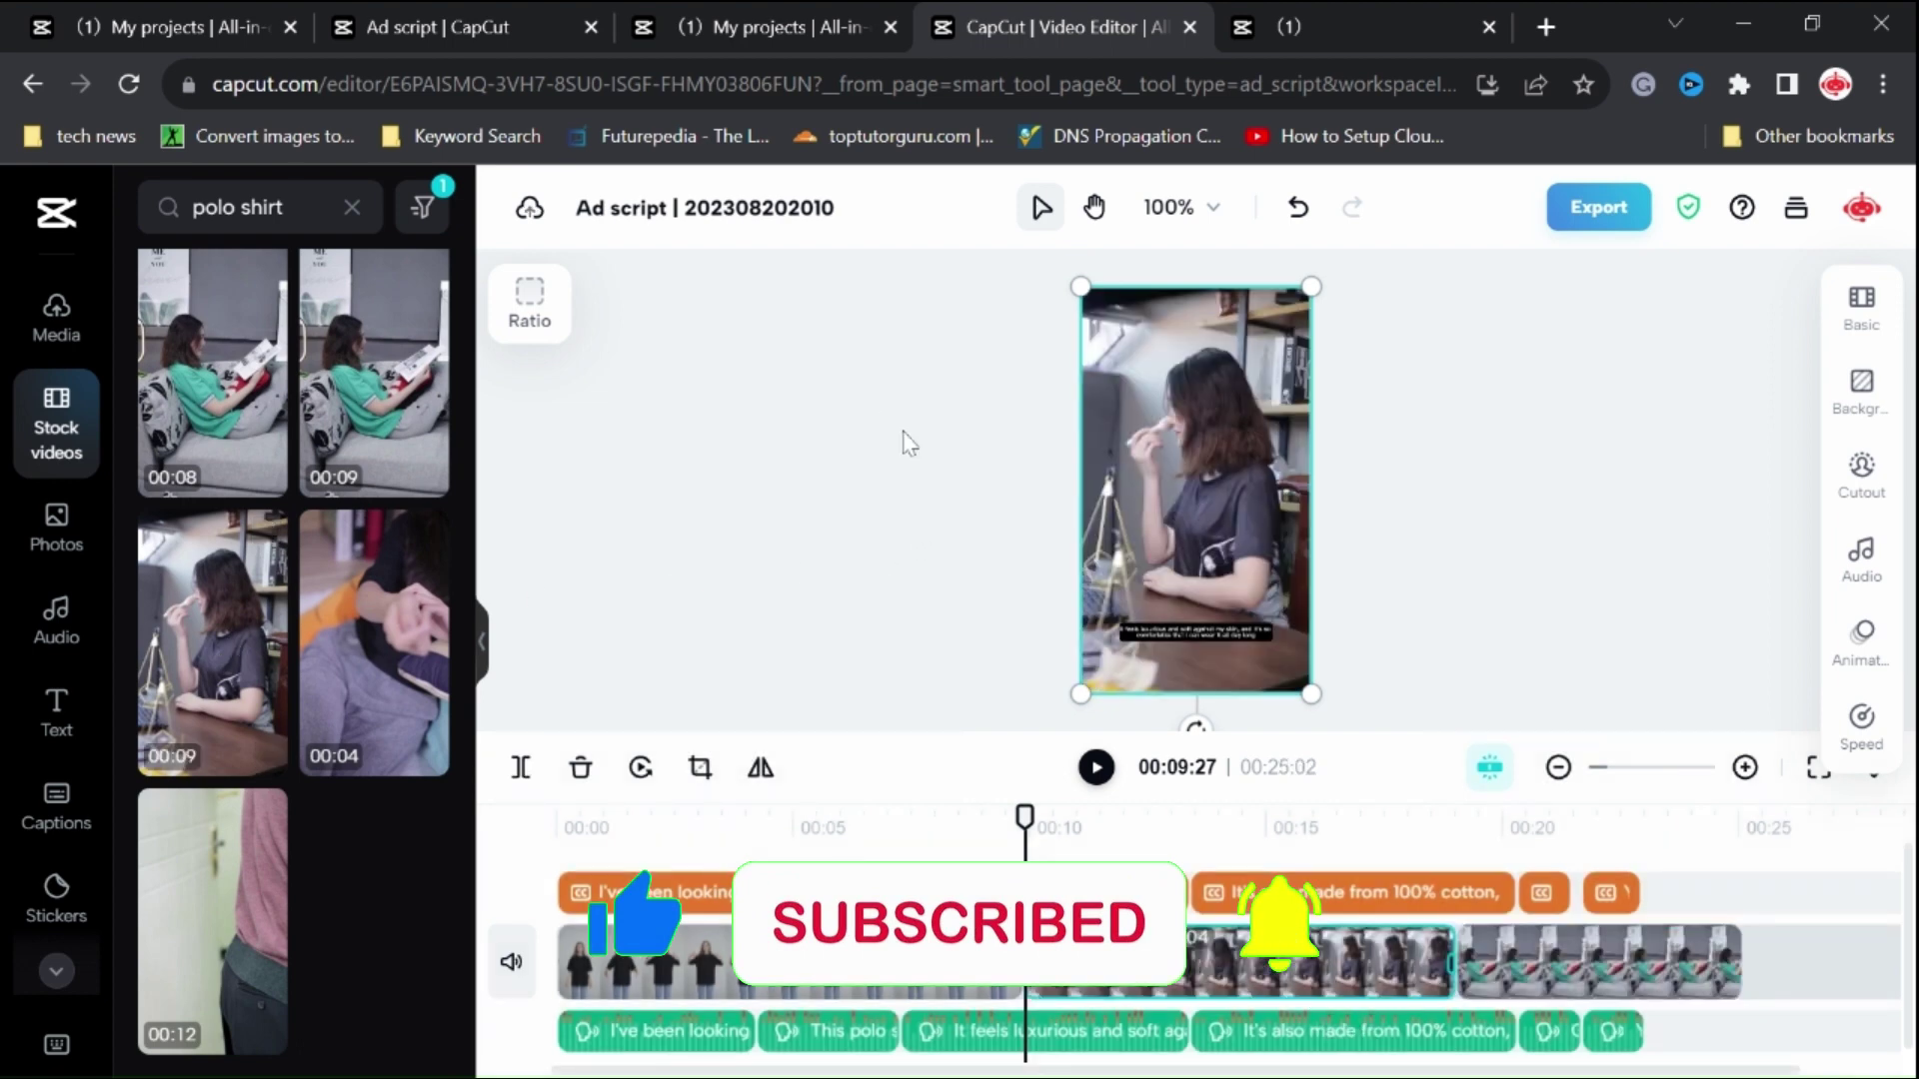
Add the 00:59 Musik ceria track from the Music library as a new audio track
click(56, 532)
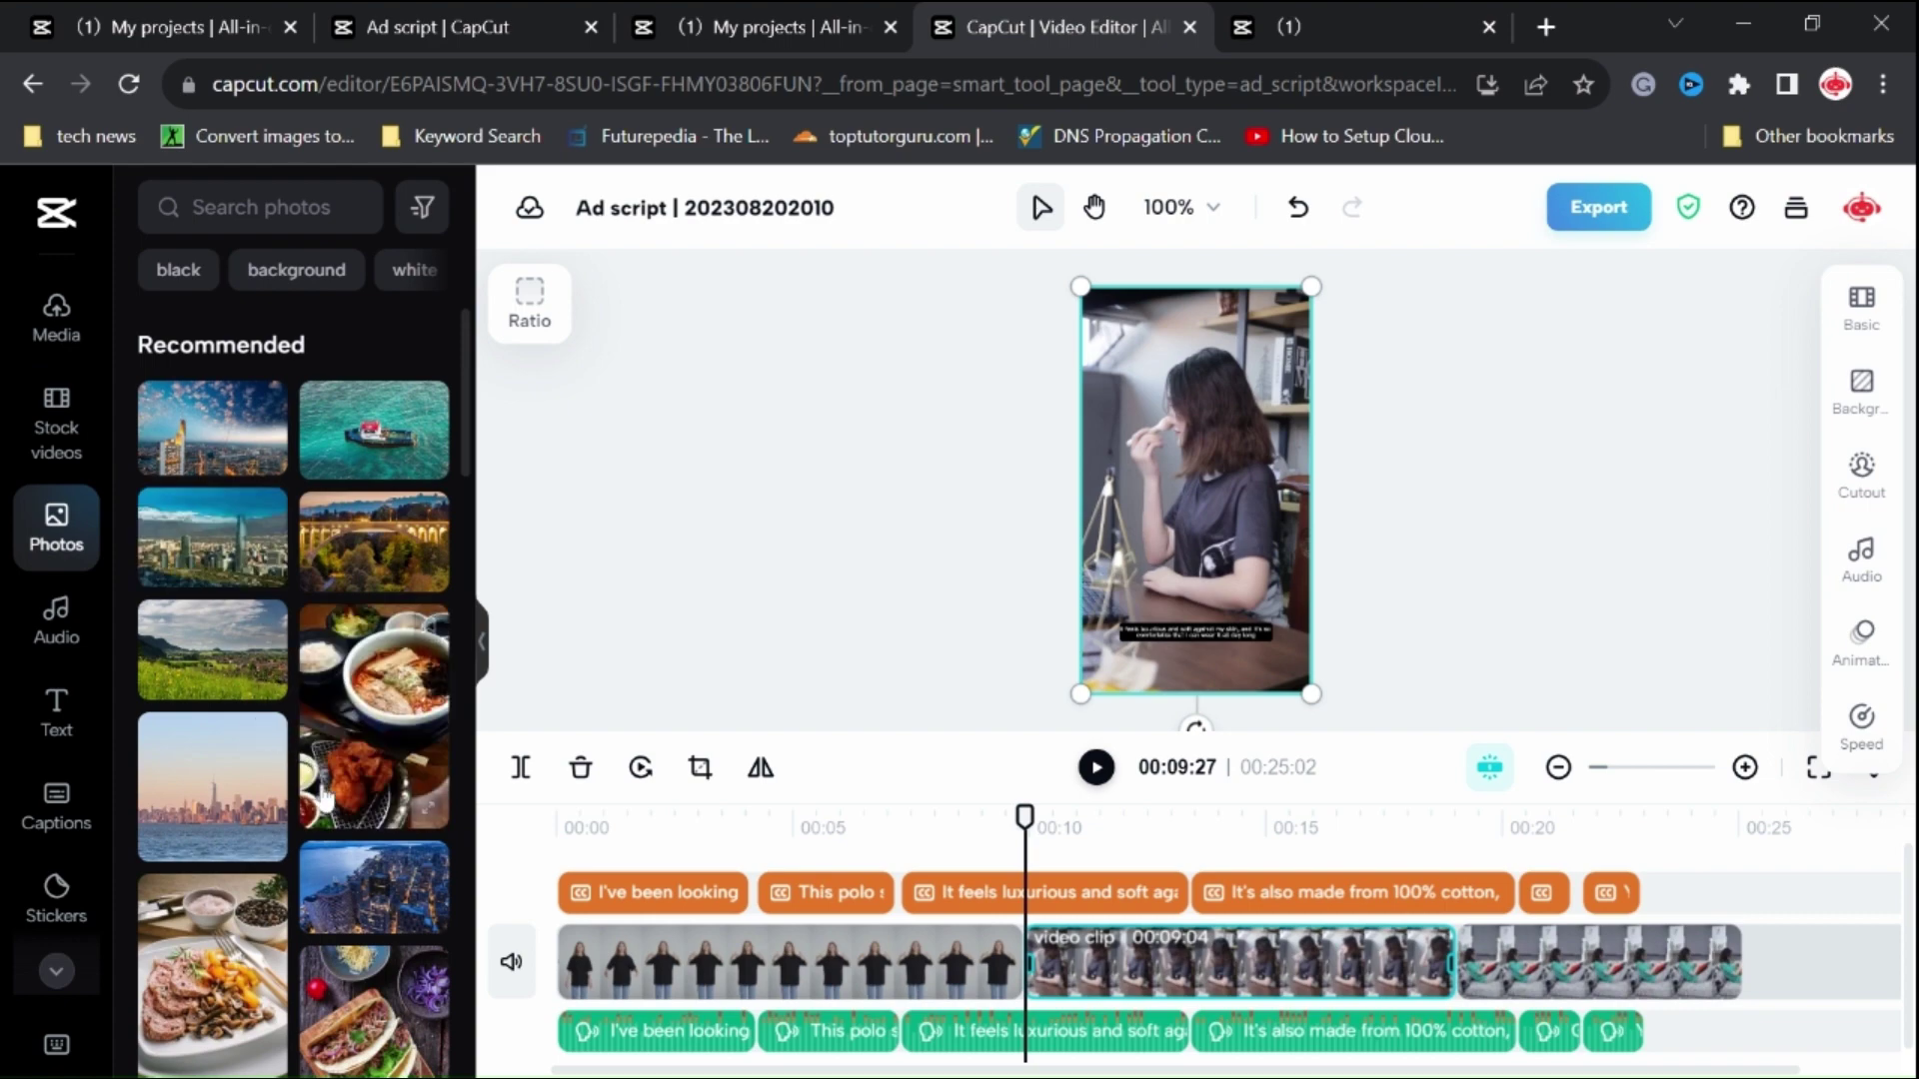
scroll(296, 584, down, 5)
click(56, 626)
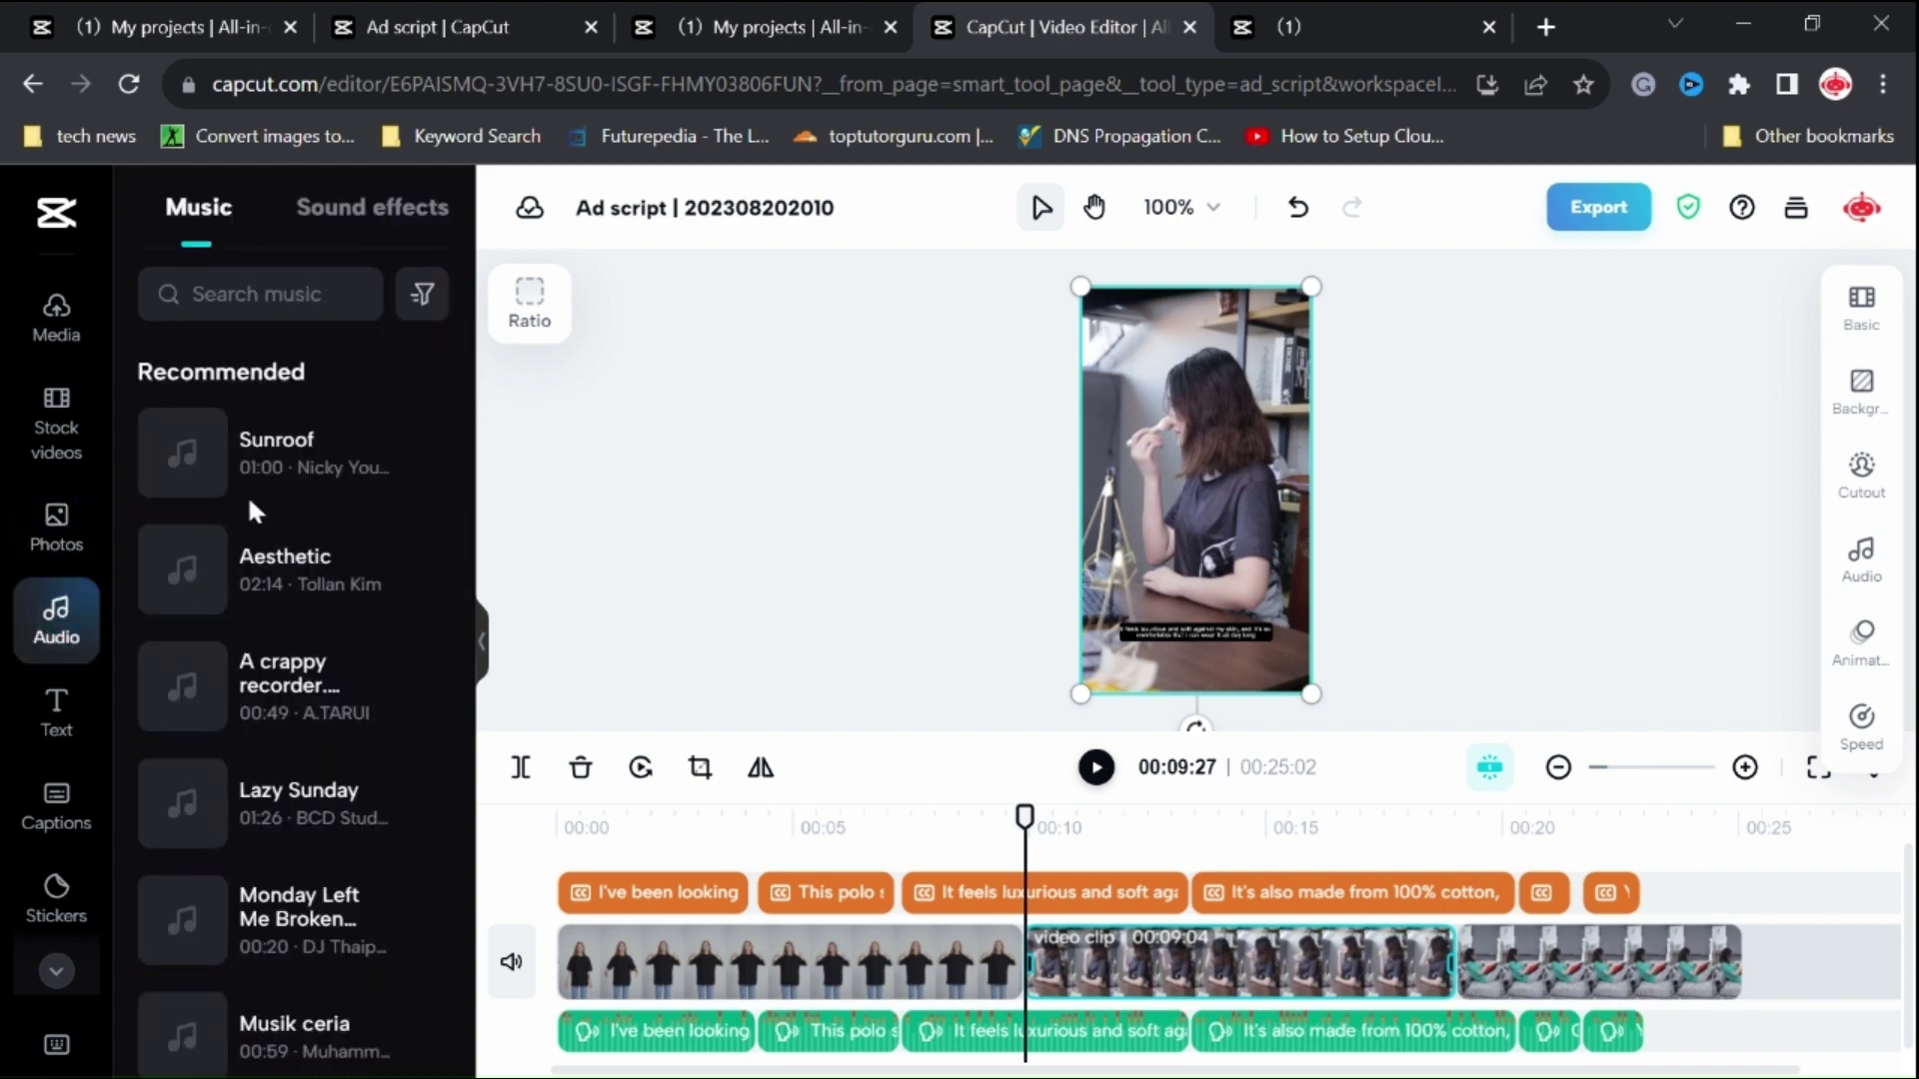
scroll(266, 713, down, 5)
scroll(268, 721, down, 1)
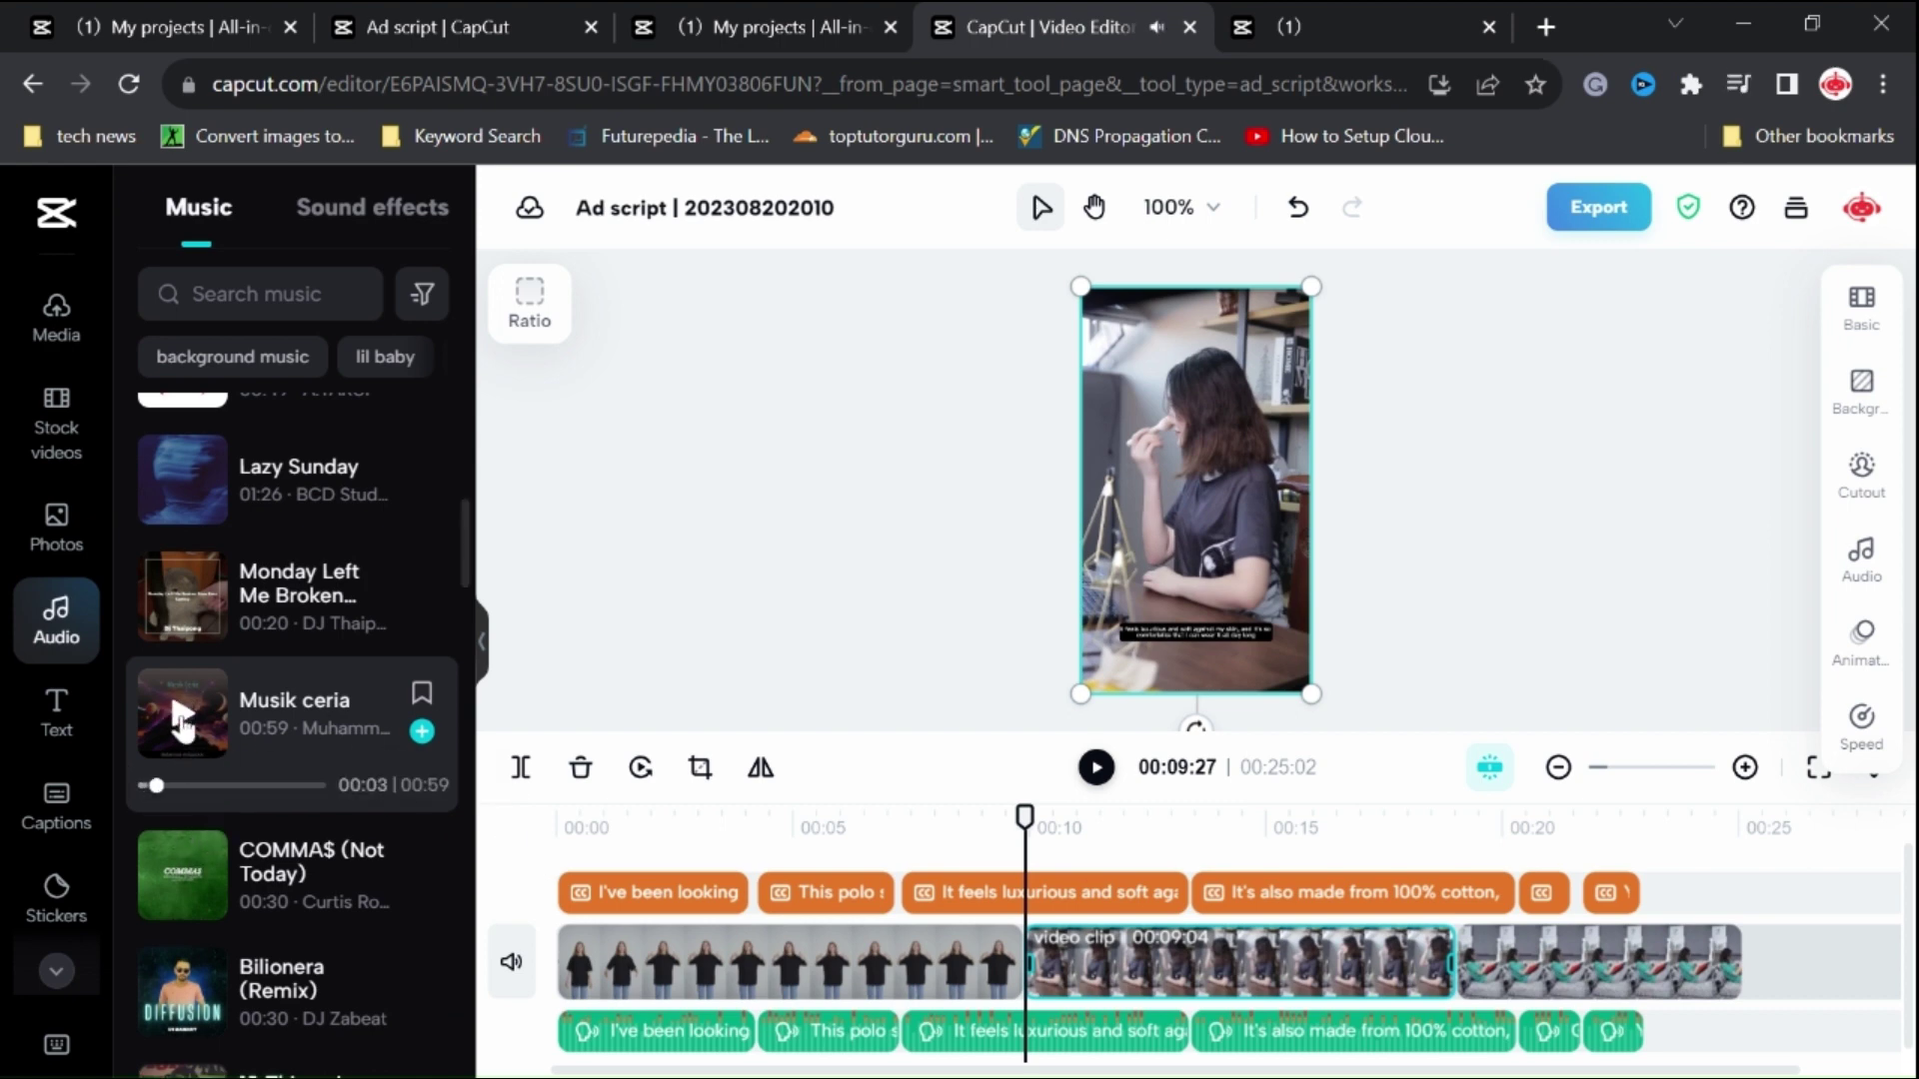
click(1027, 816)
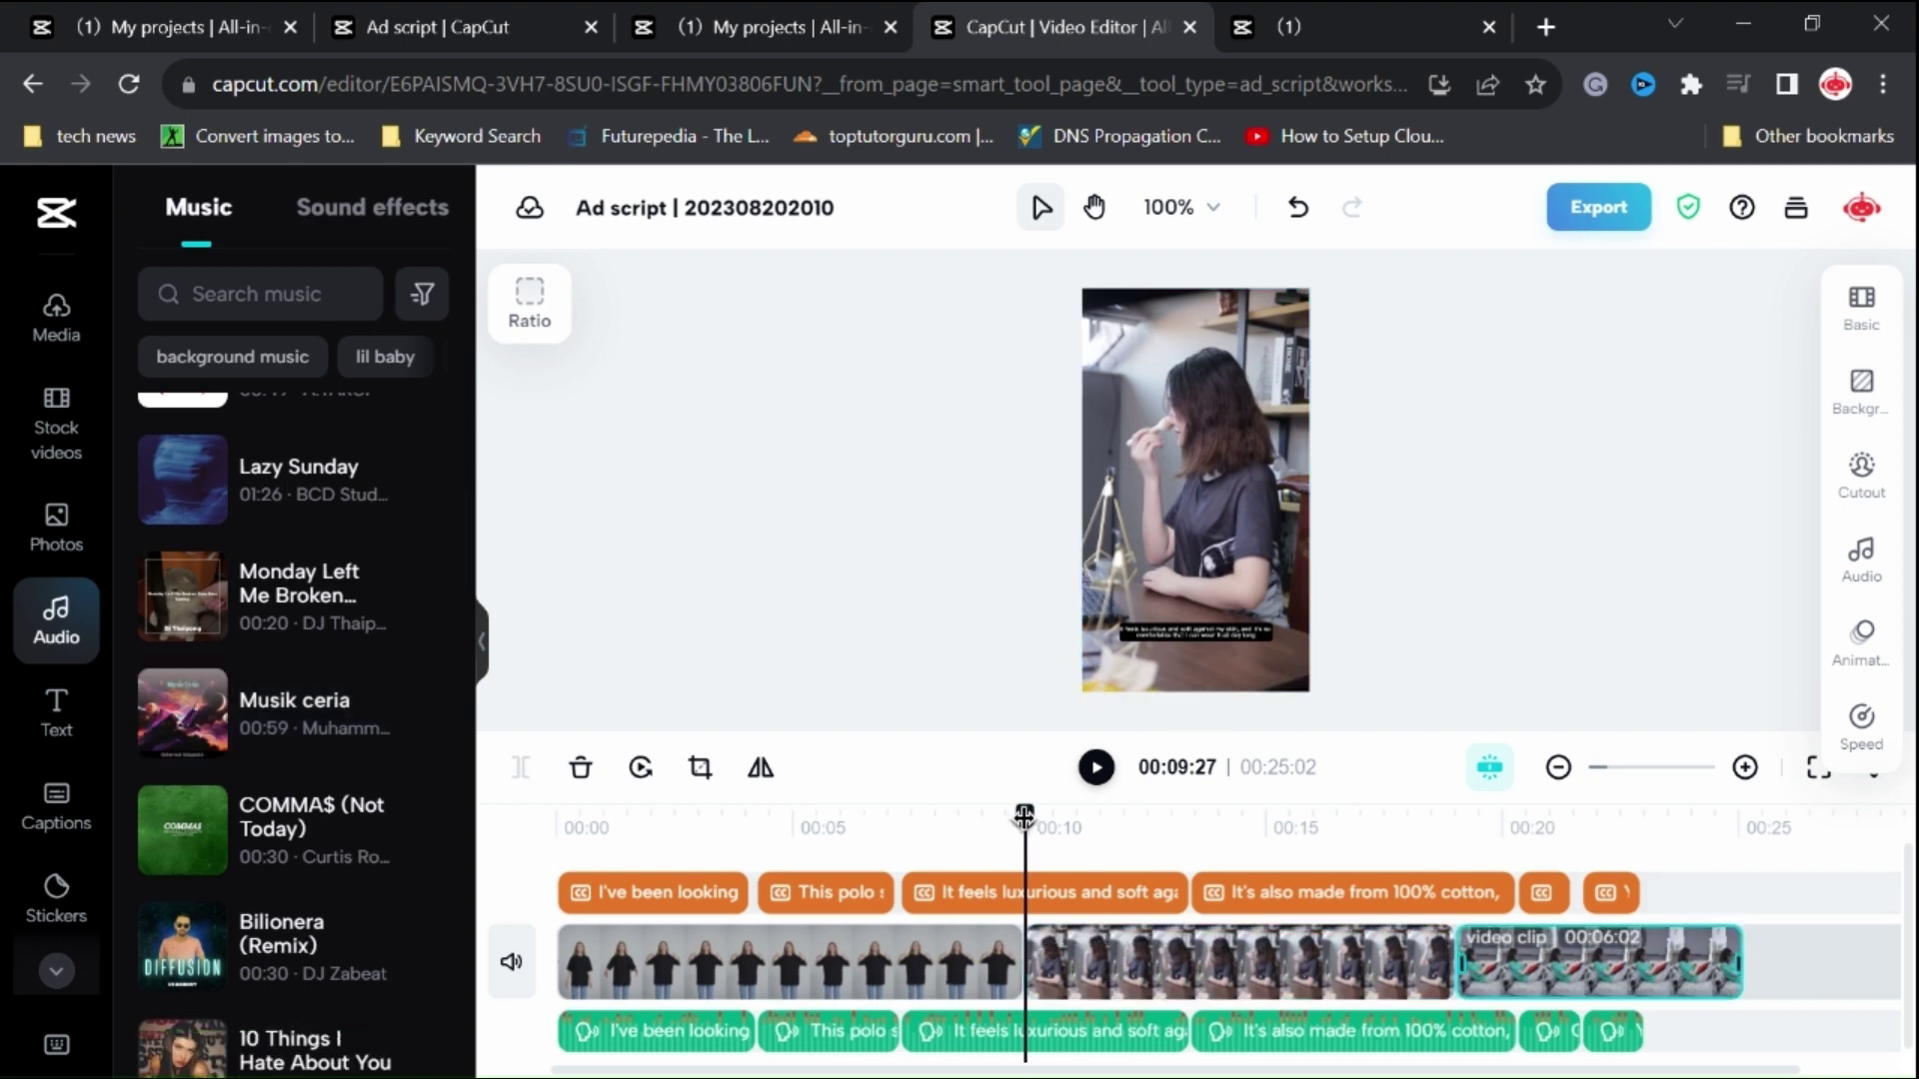
click(560, 820)
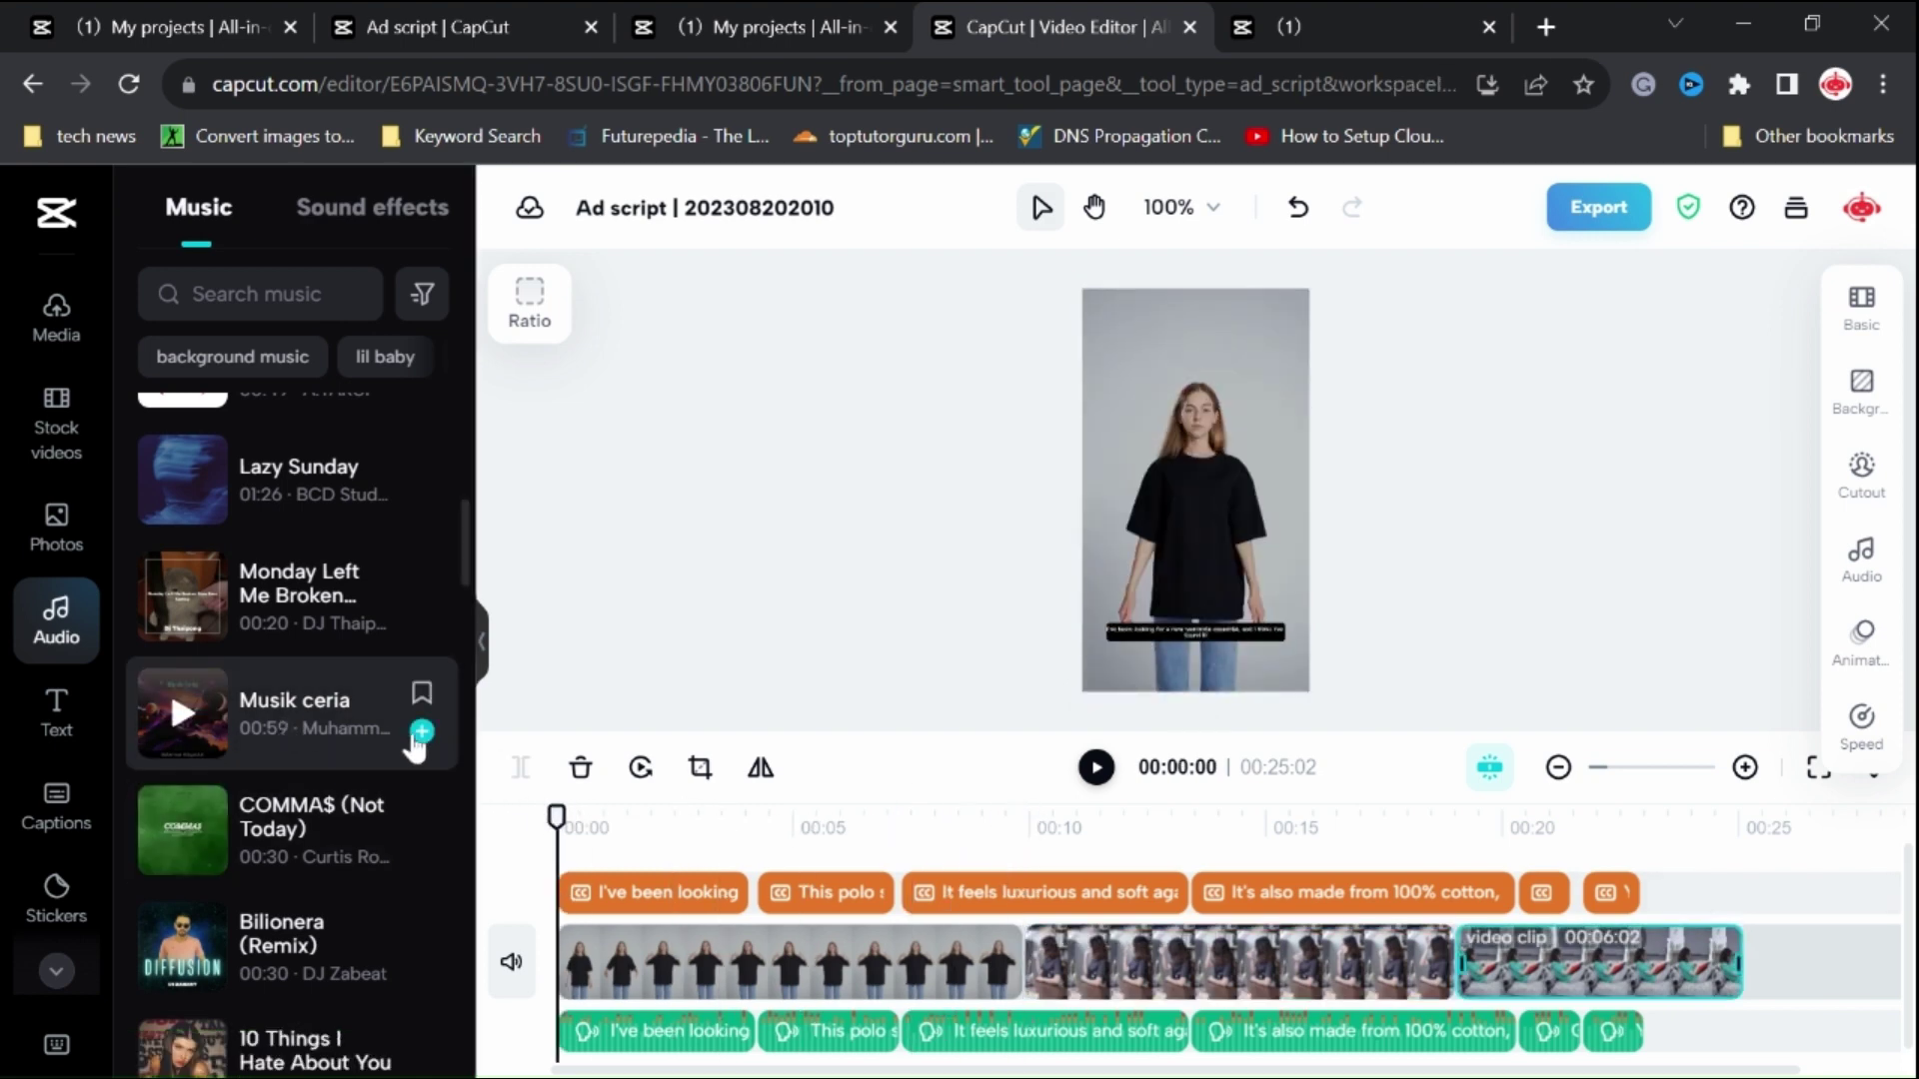
click(420, 734)
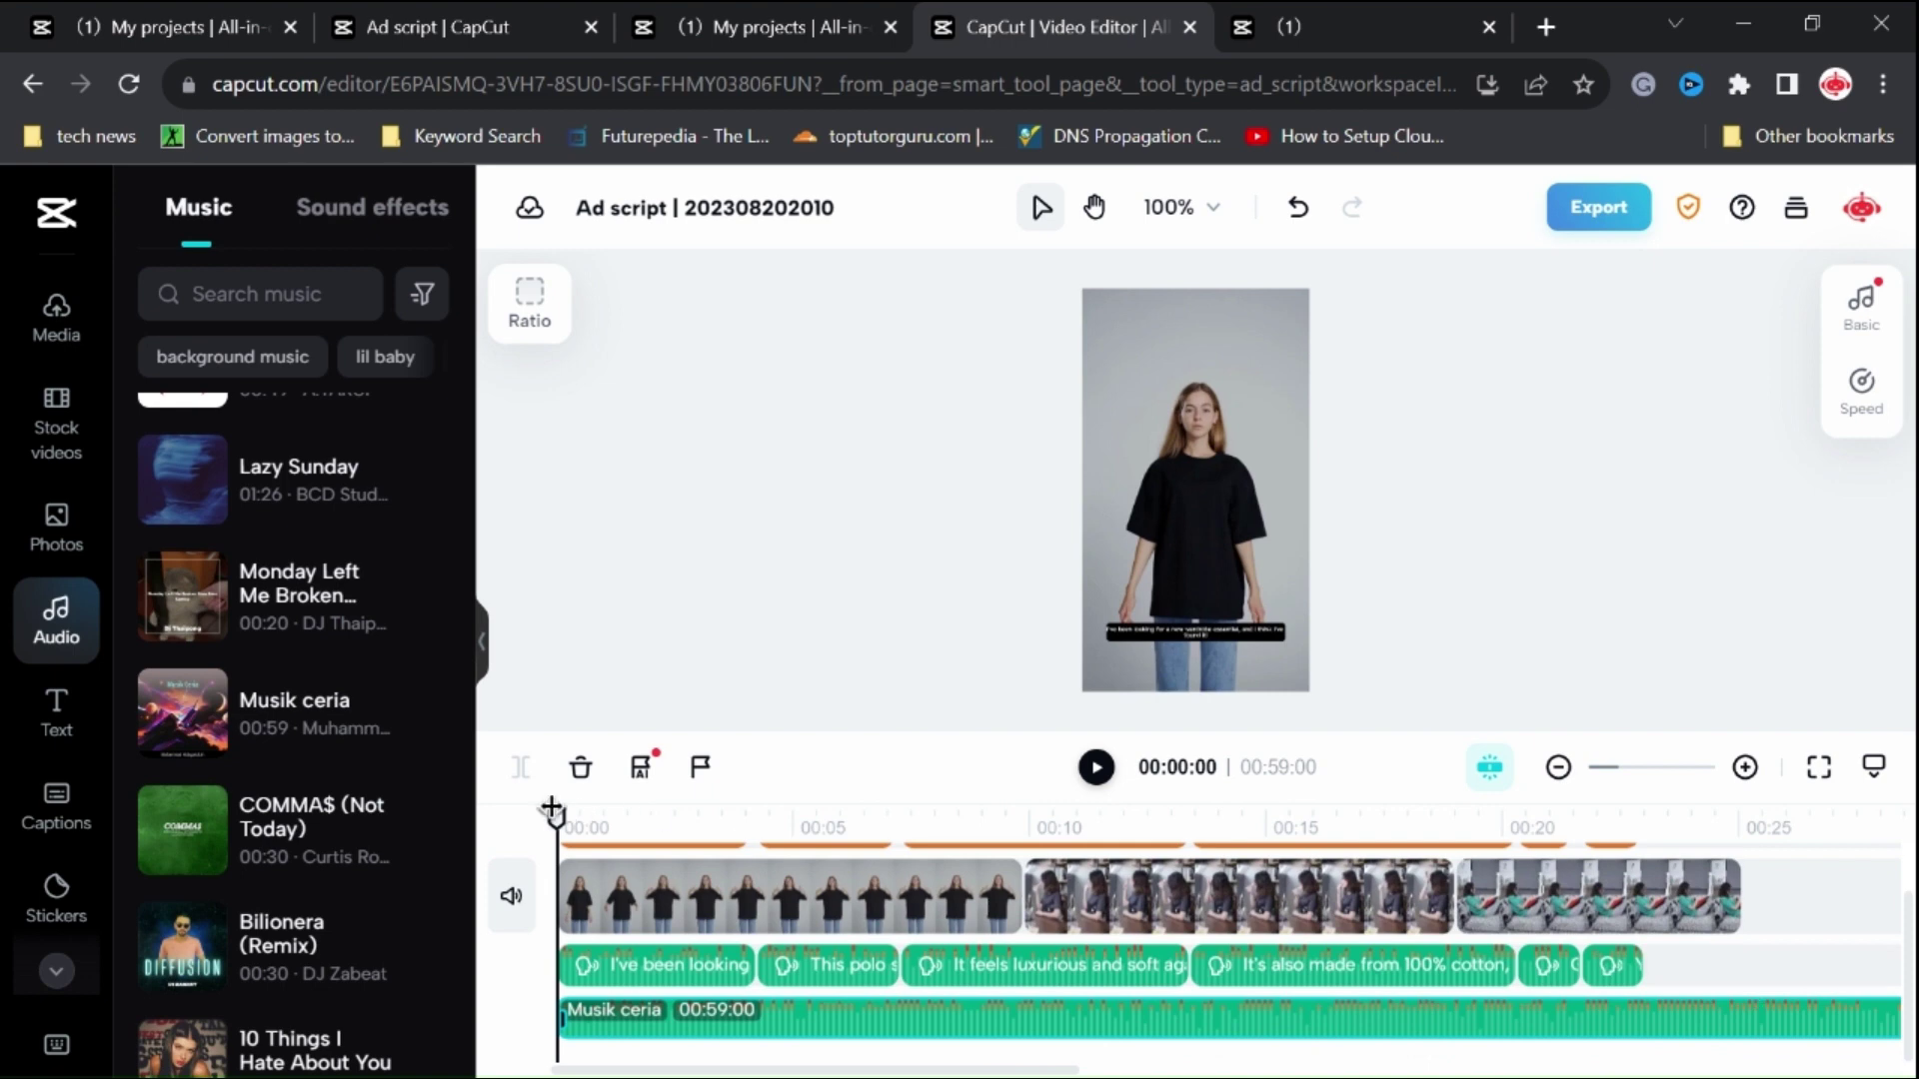
Split the last video clip at the 00:23 playhead position
drag(588, 806, 735, 825)
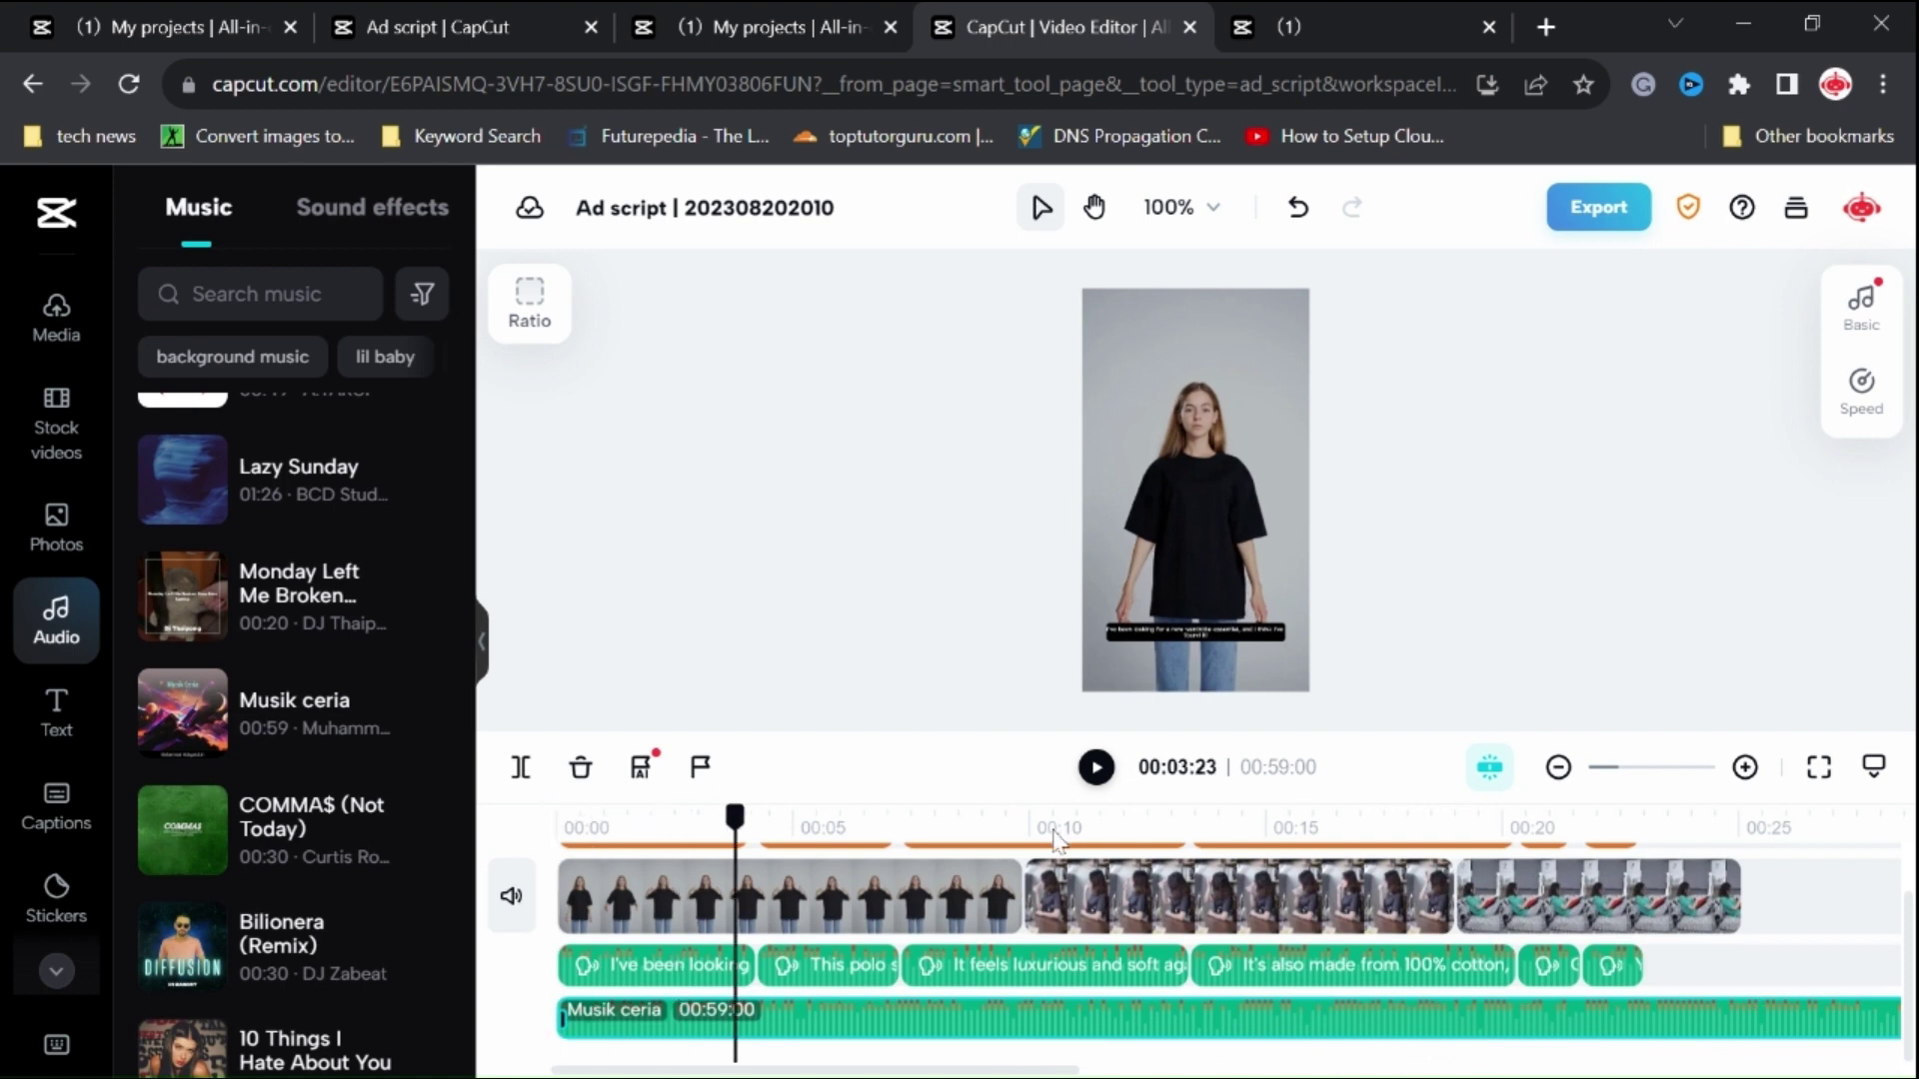
click(1649, 885)
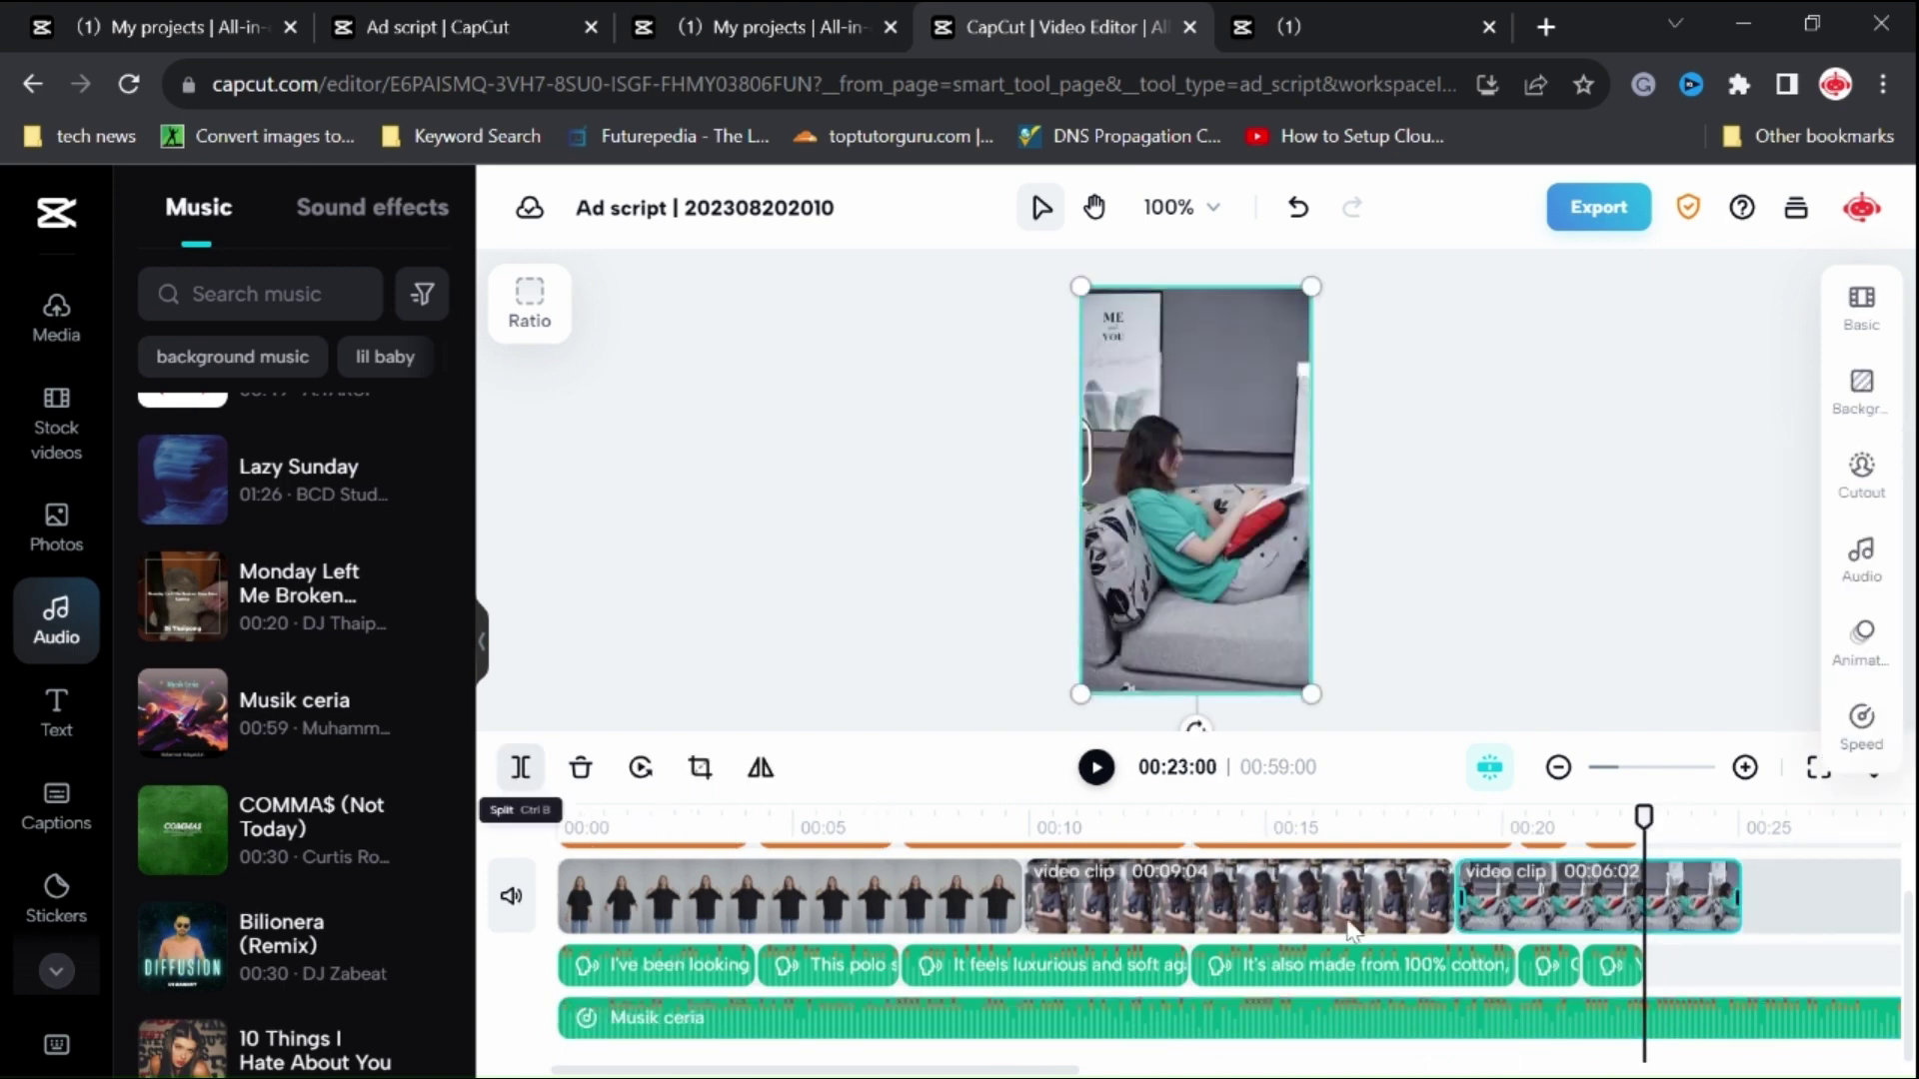
click(521, 767)
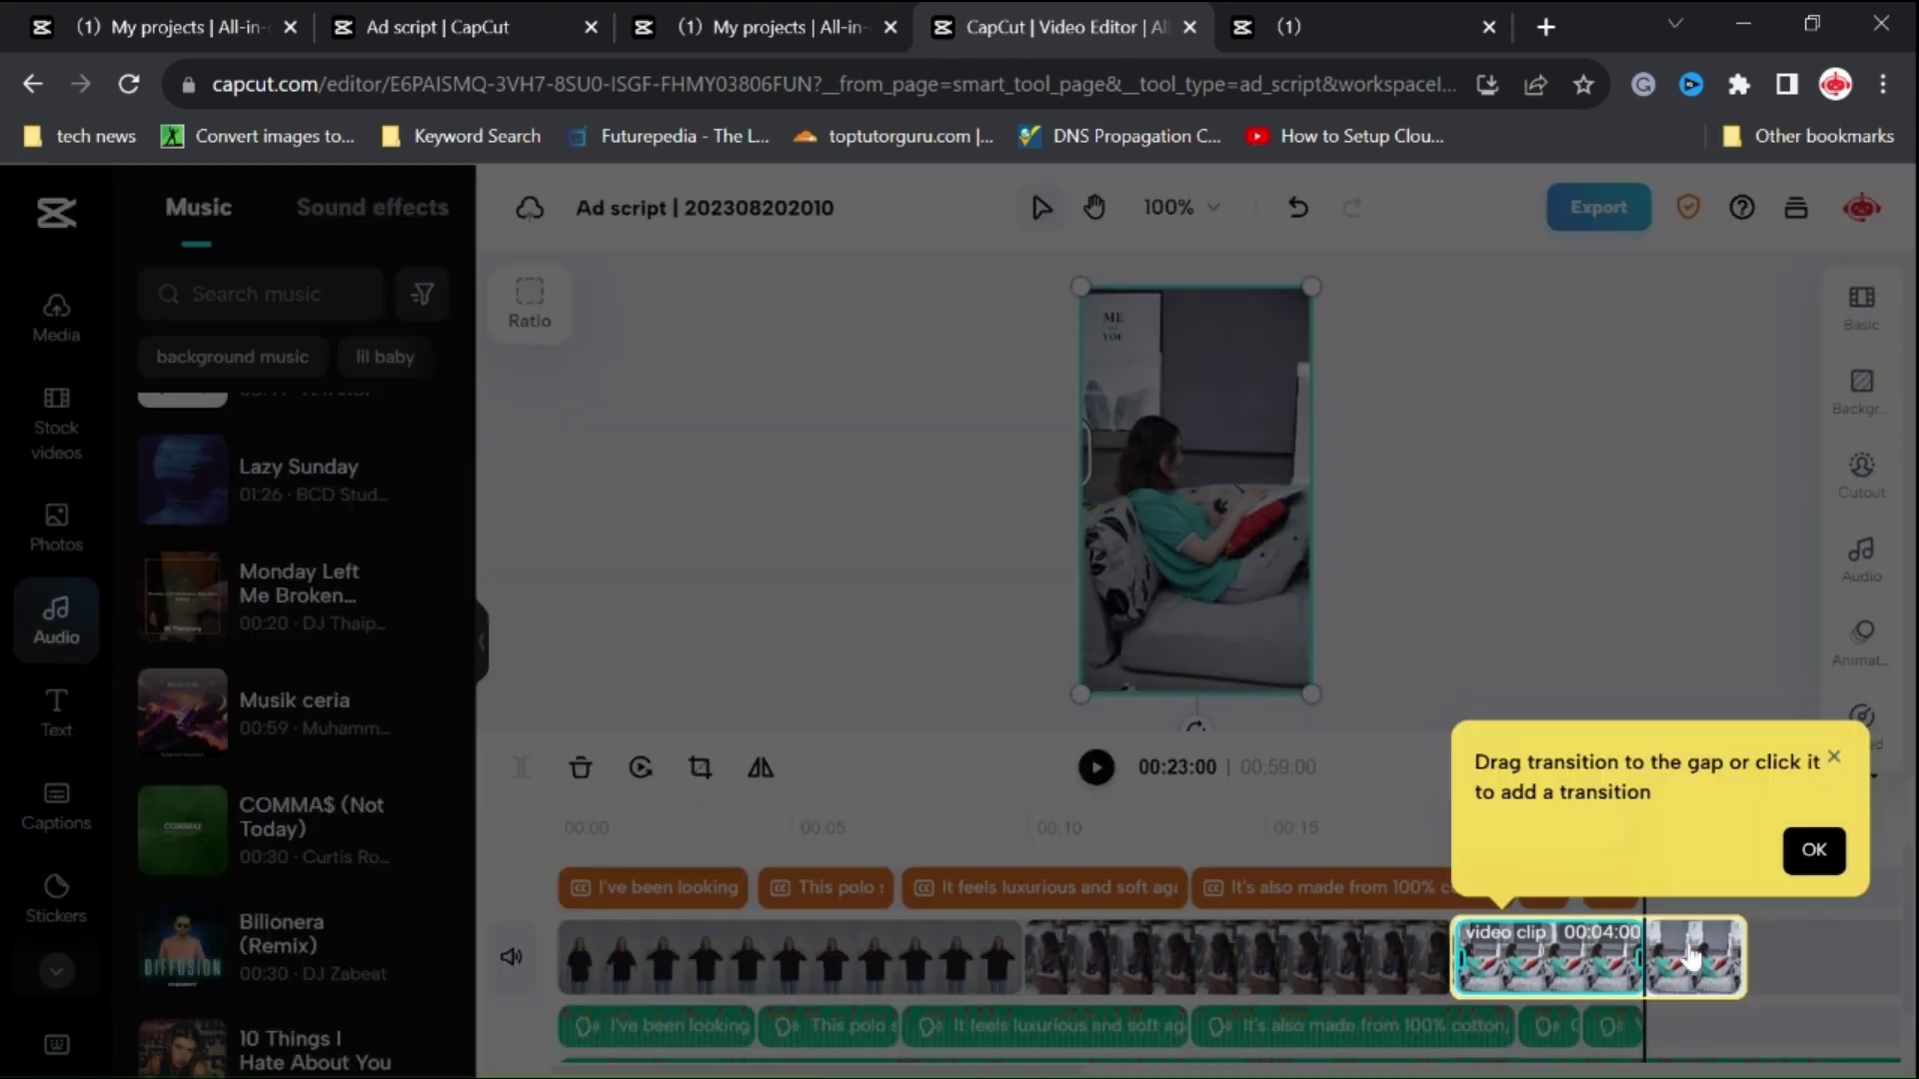
click(1815, 852)
Split the Musik ceria audio at 00:23 and delete the part after it
click(1682, 1016)
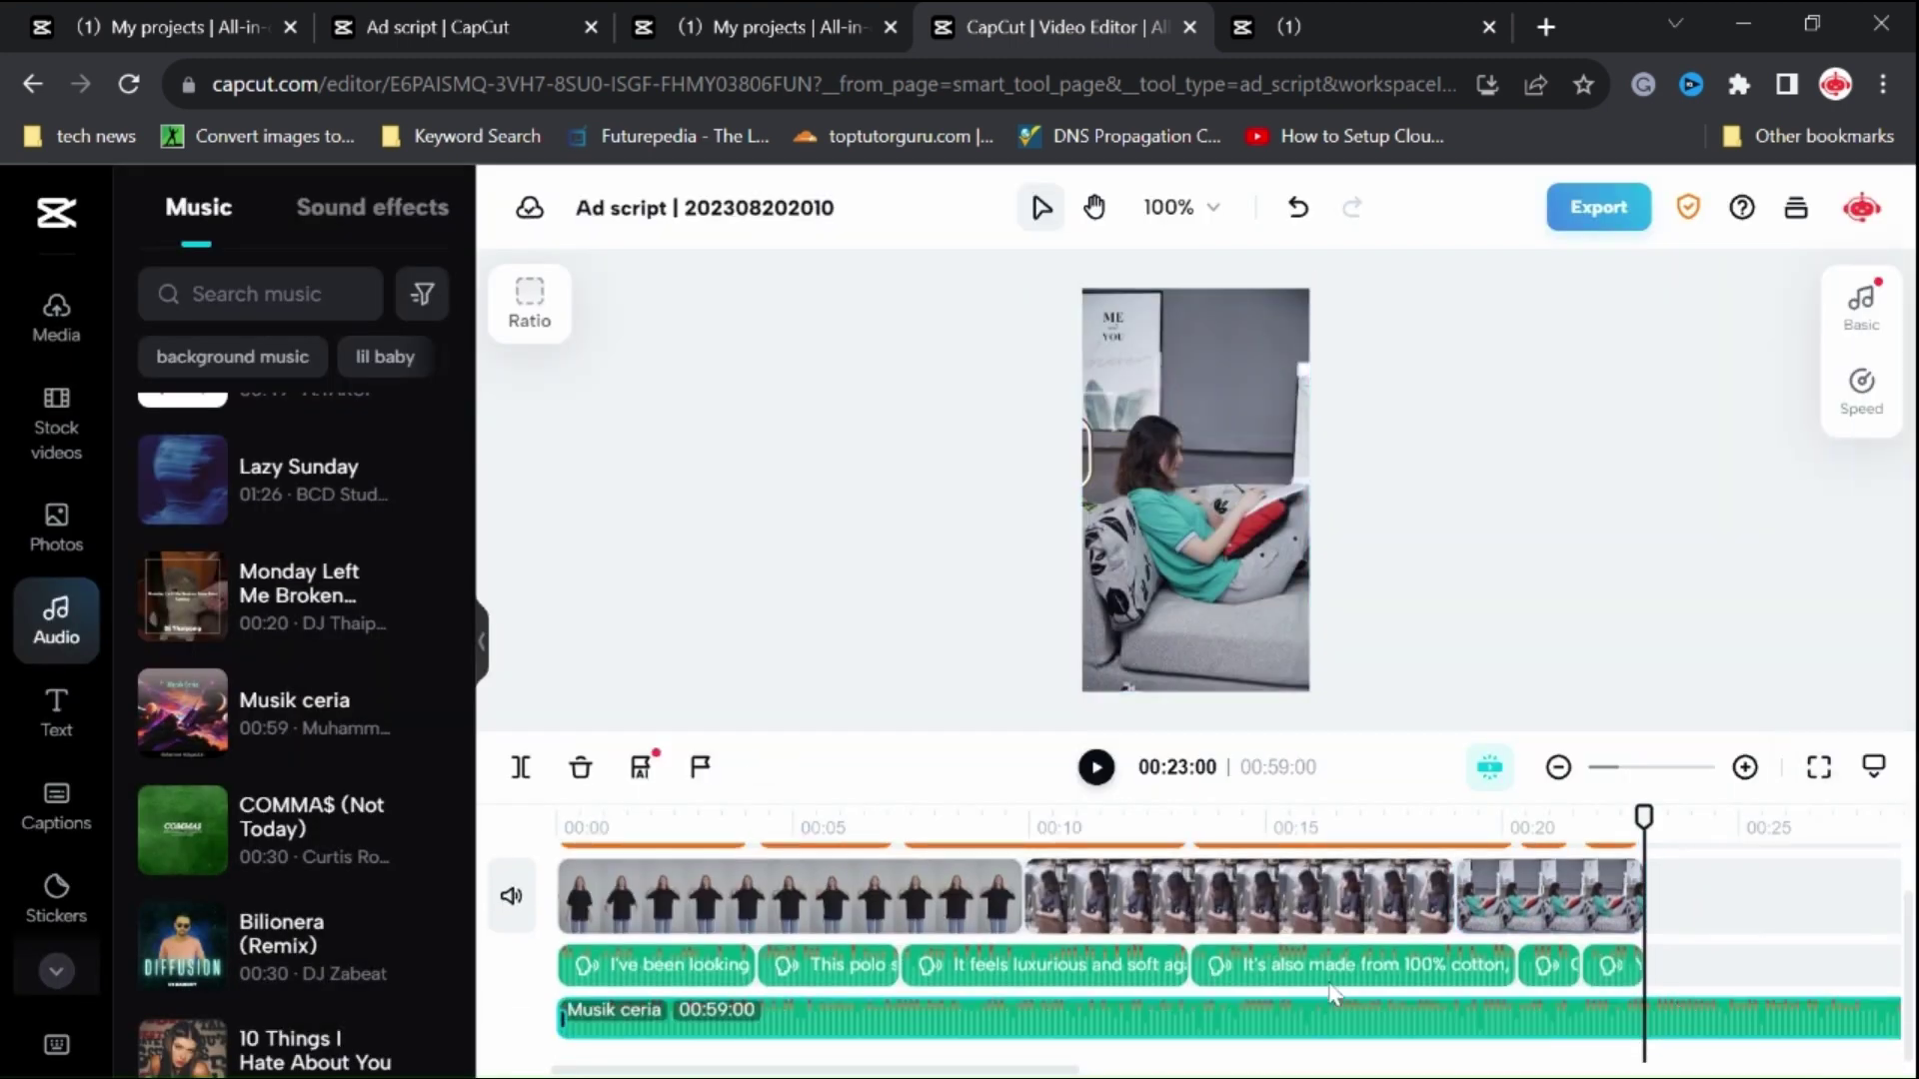
click(513, 766)
click(1721, 1013)
key(Delete)
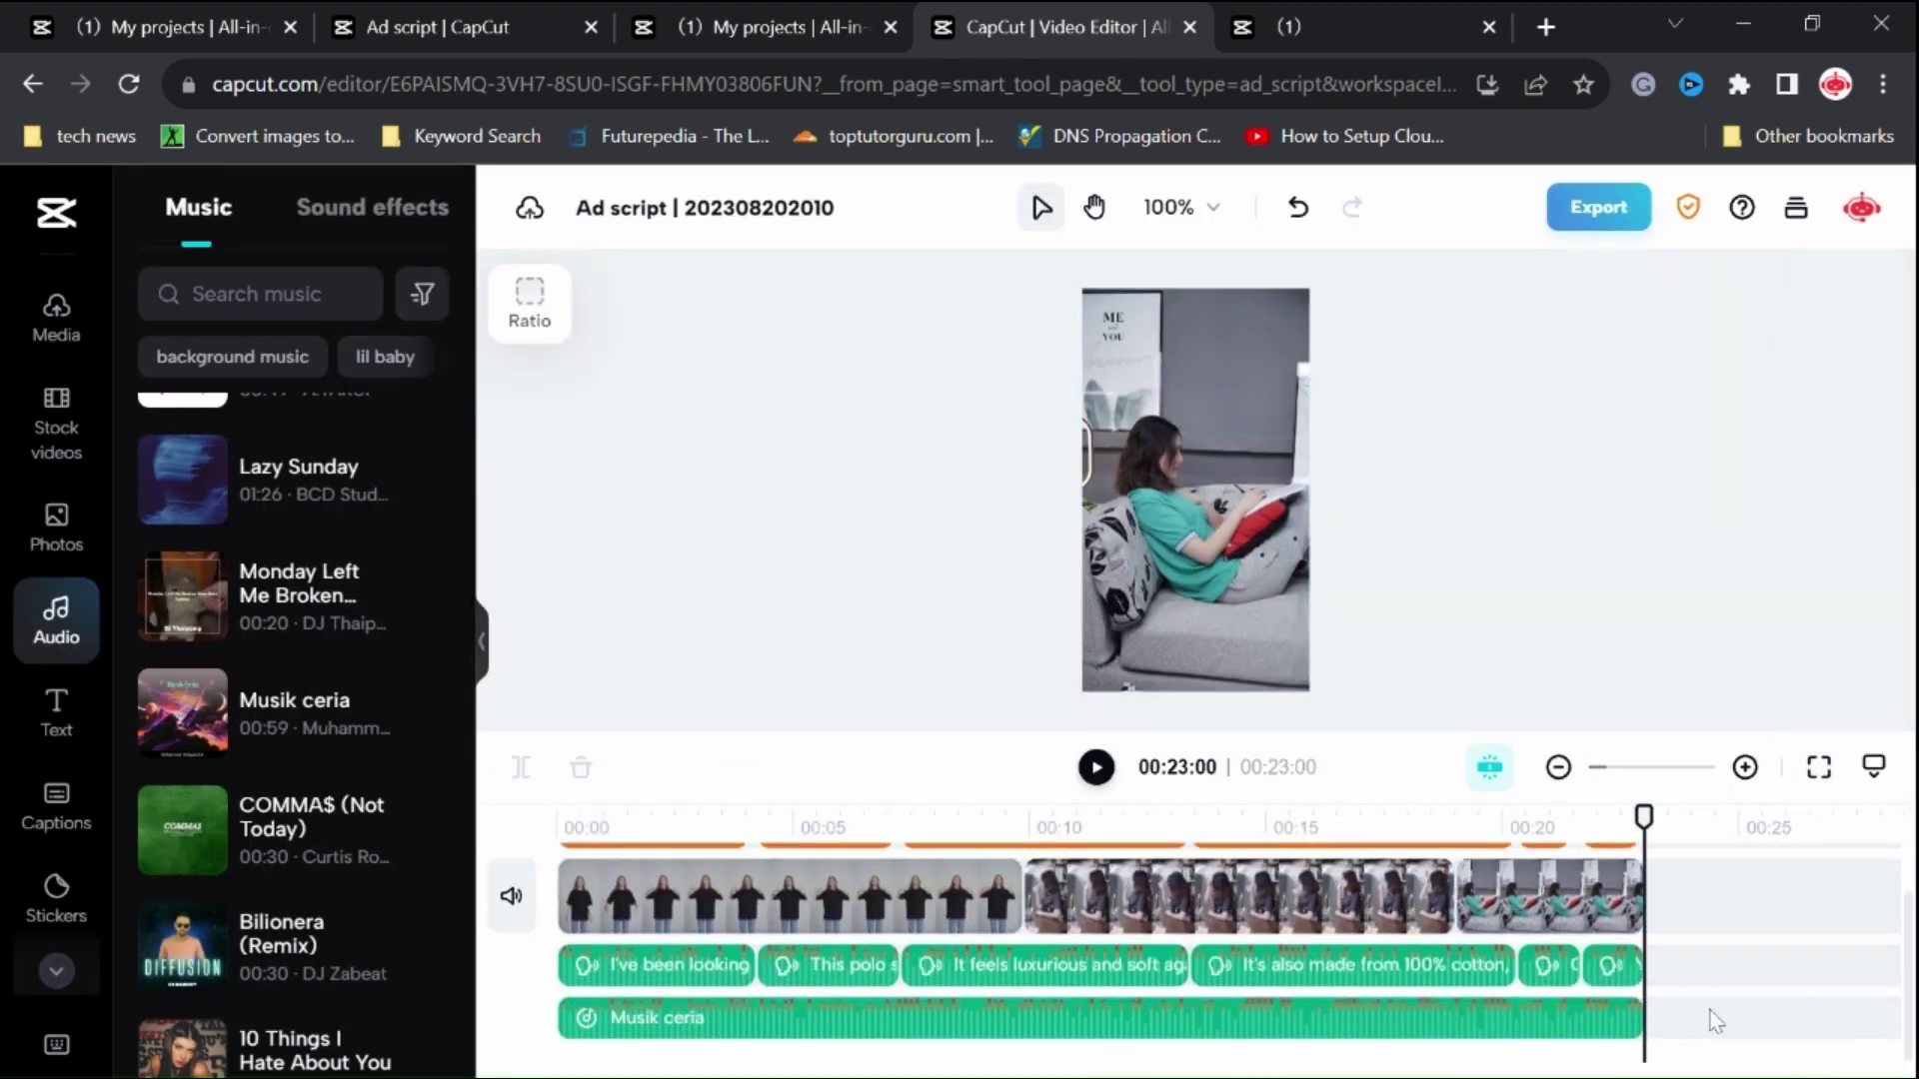
scroll(1536, 929, up, 1)
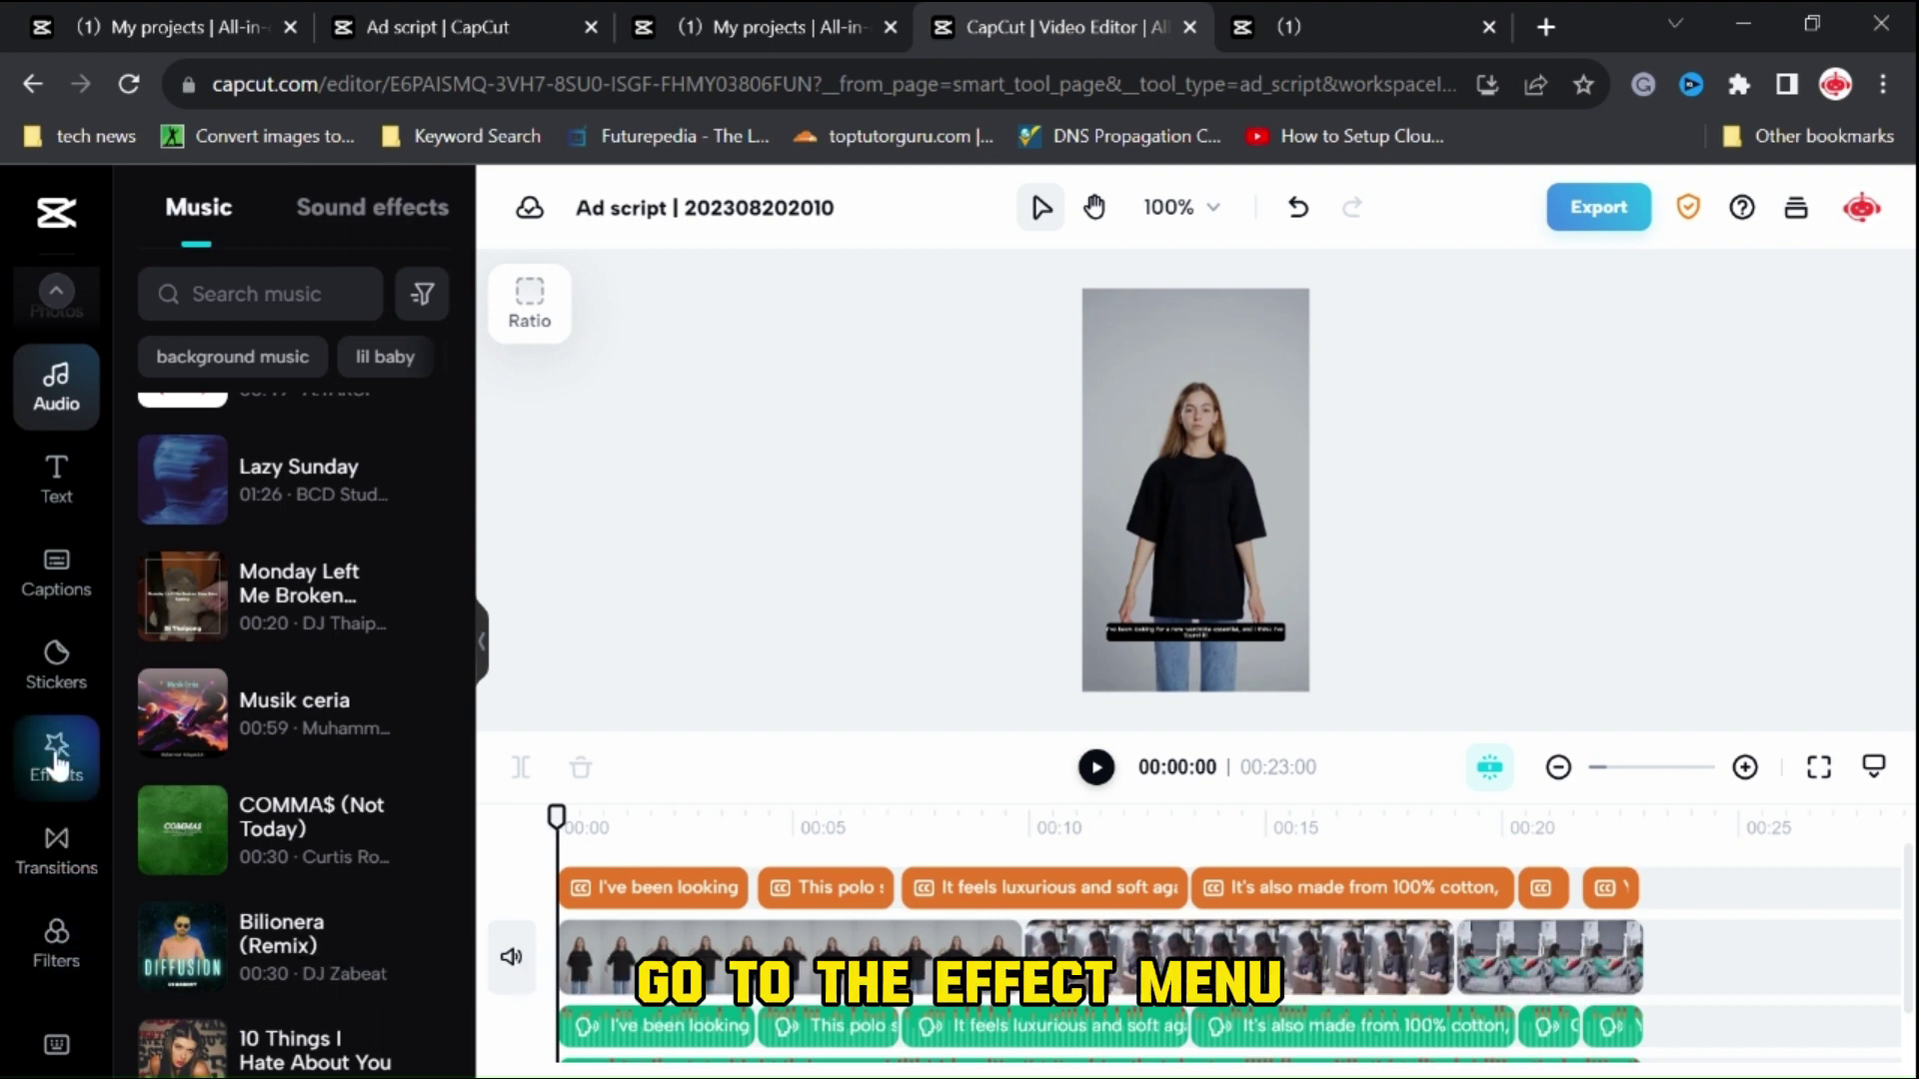
Add a Rainbow effect at the start of the video
click(58, 768)
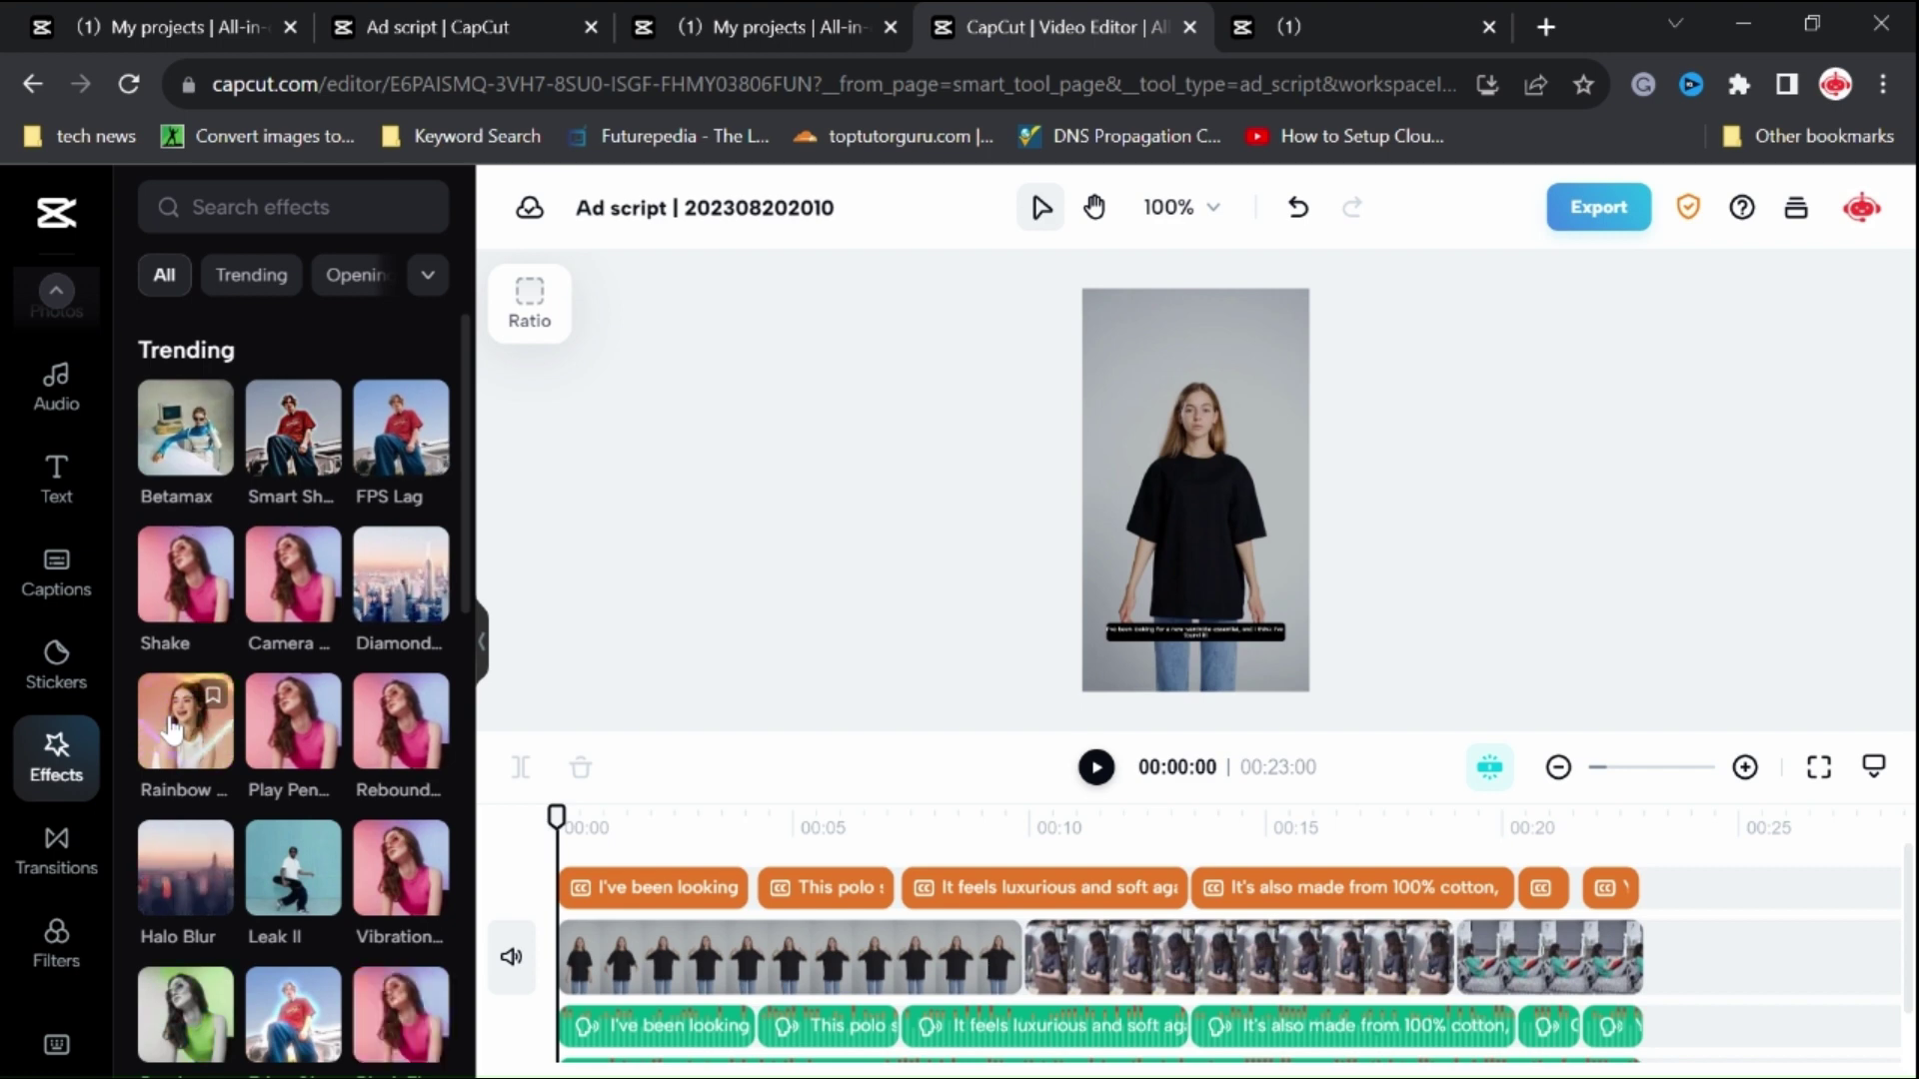
drag(183, 722, 609, 883)
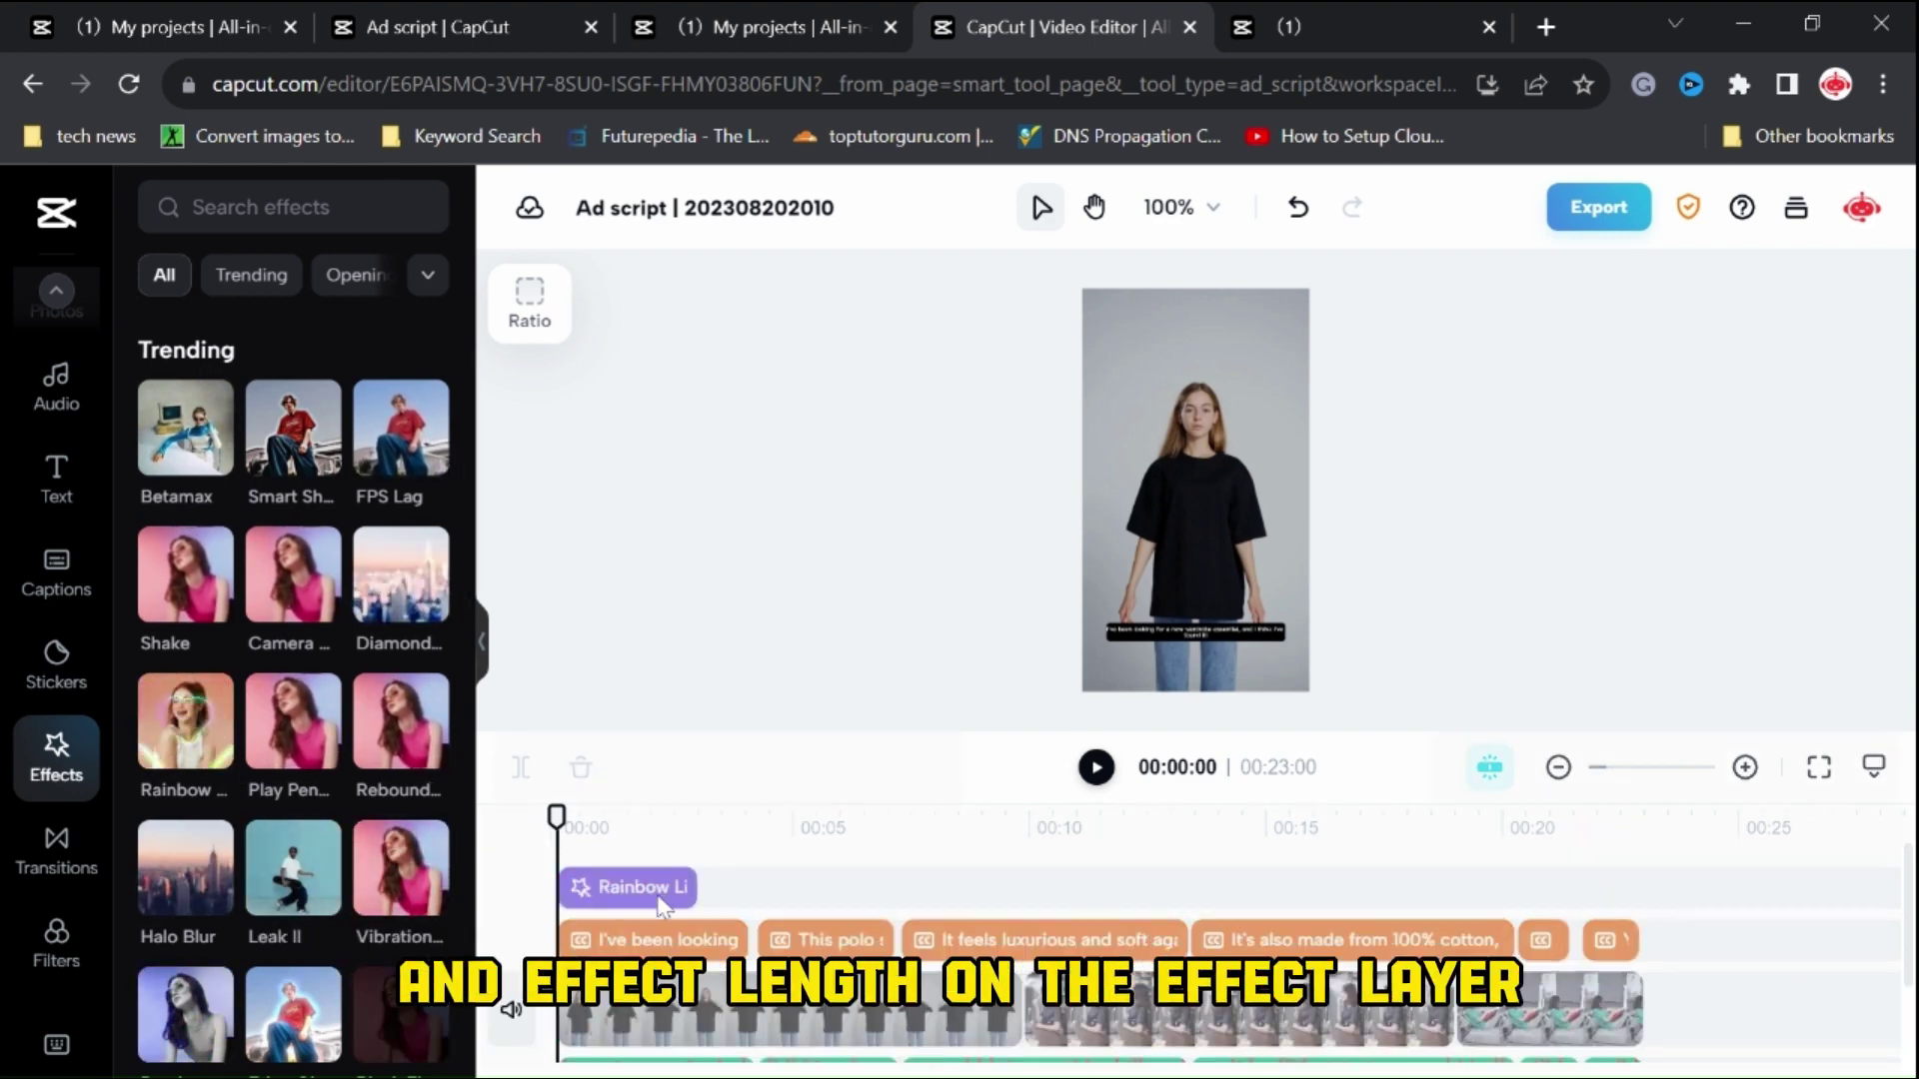
click(647, 885)
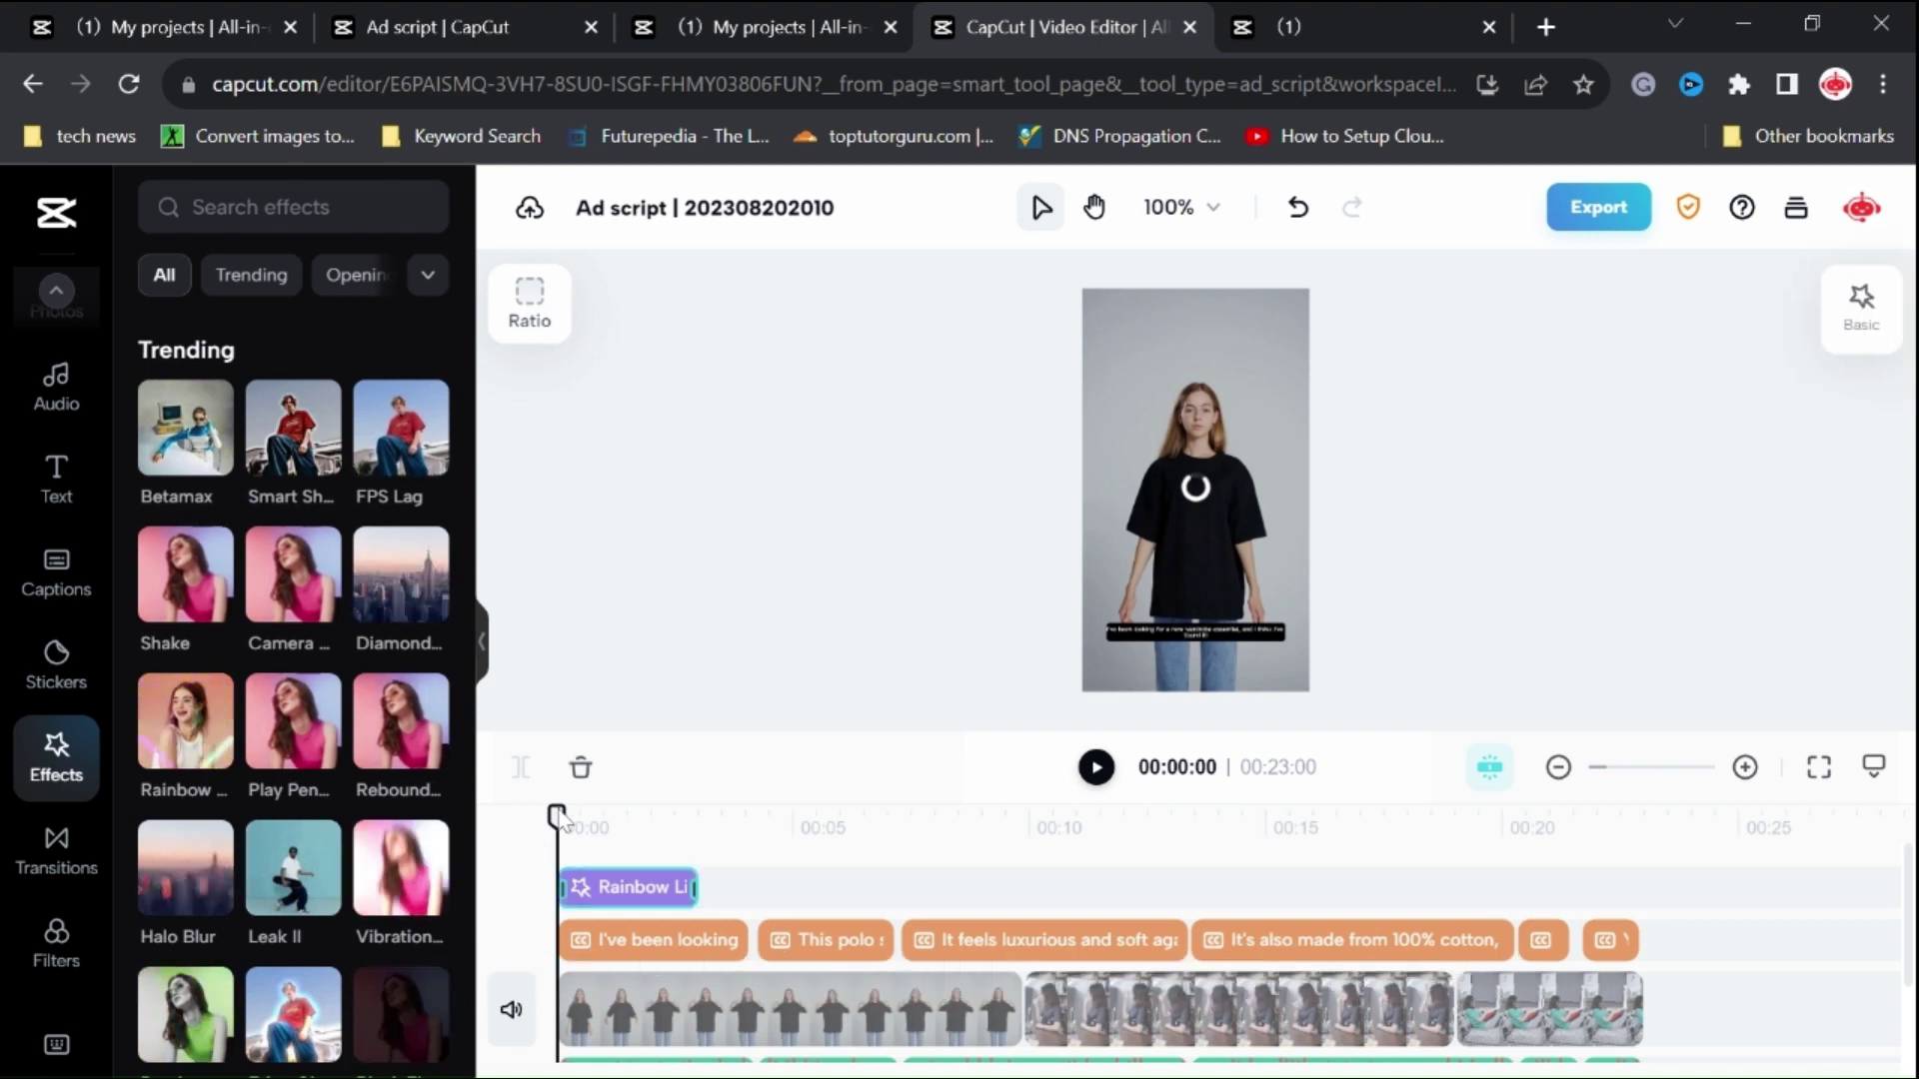
Add the Black Flash effect at about the 00:08 mark
drag(705, 842, 978, 834)
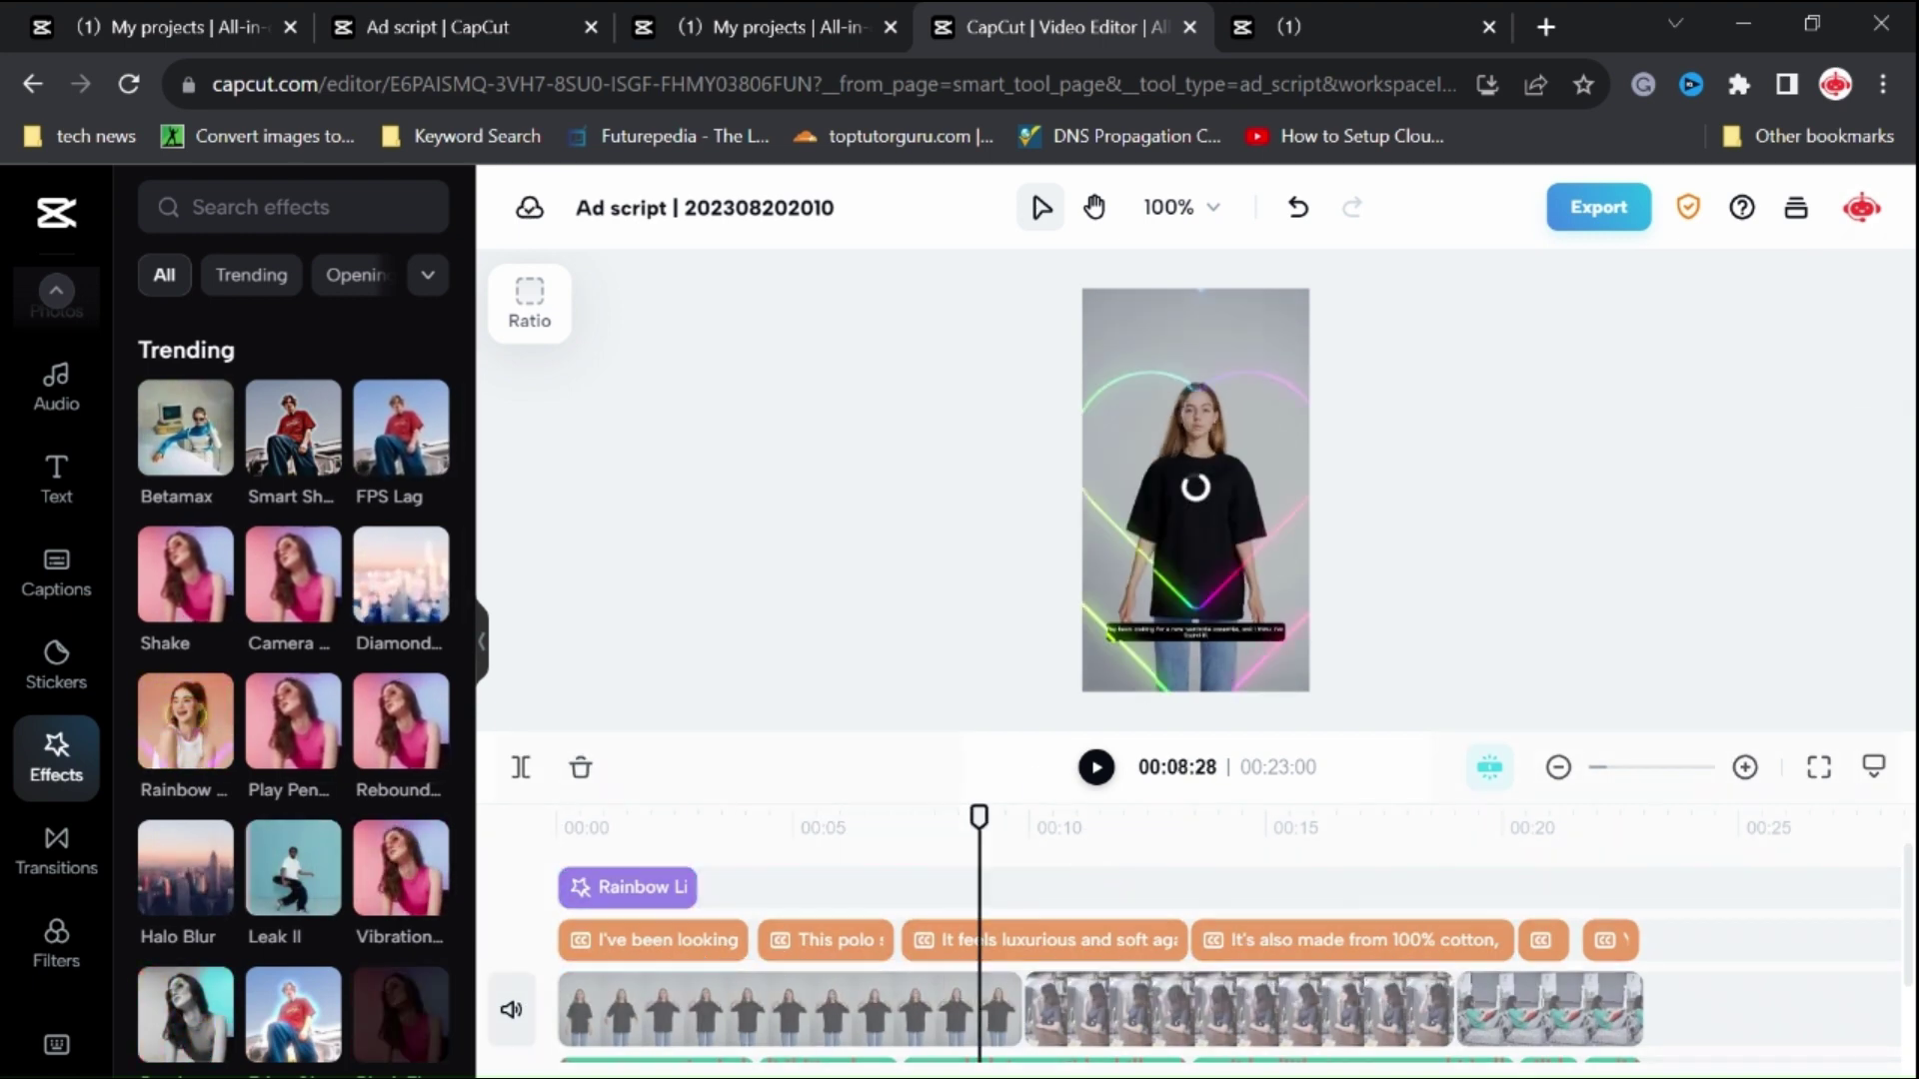
click(401, 1014)
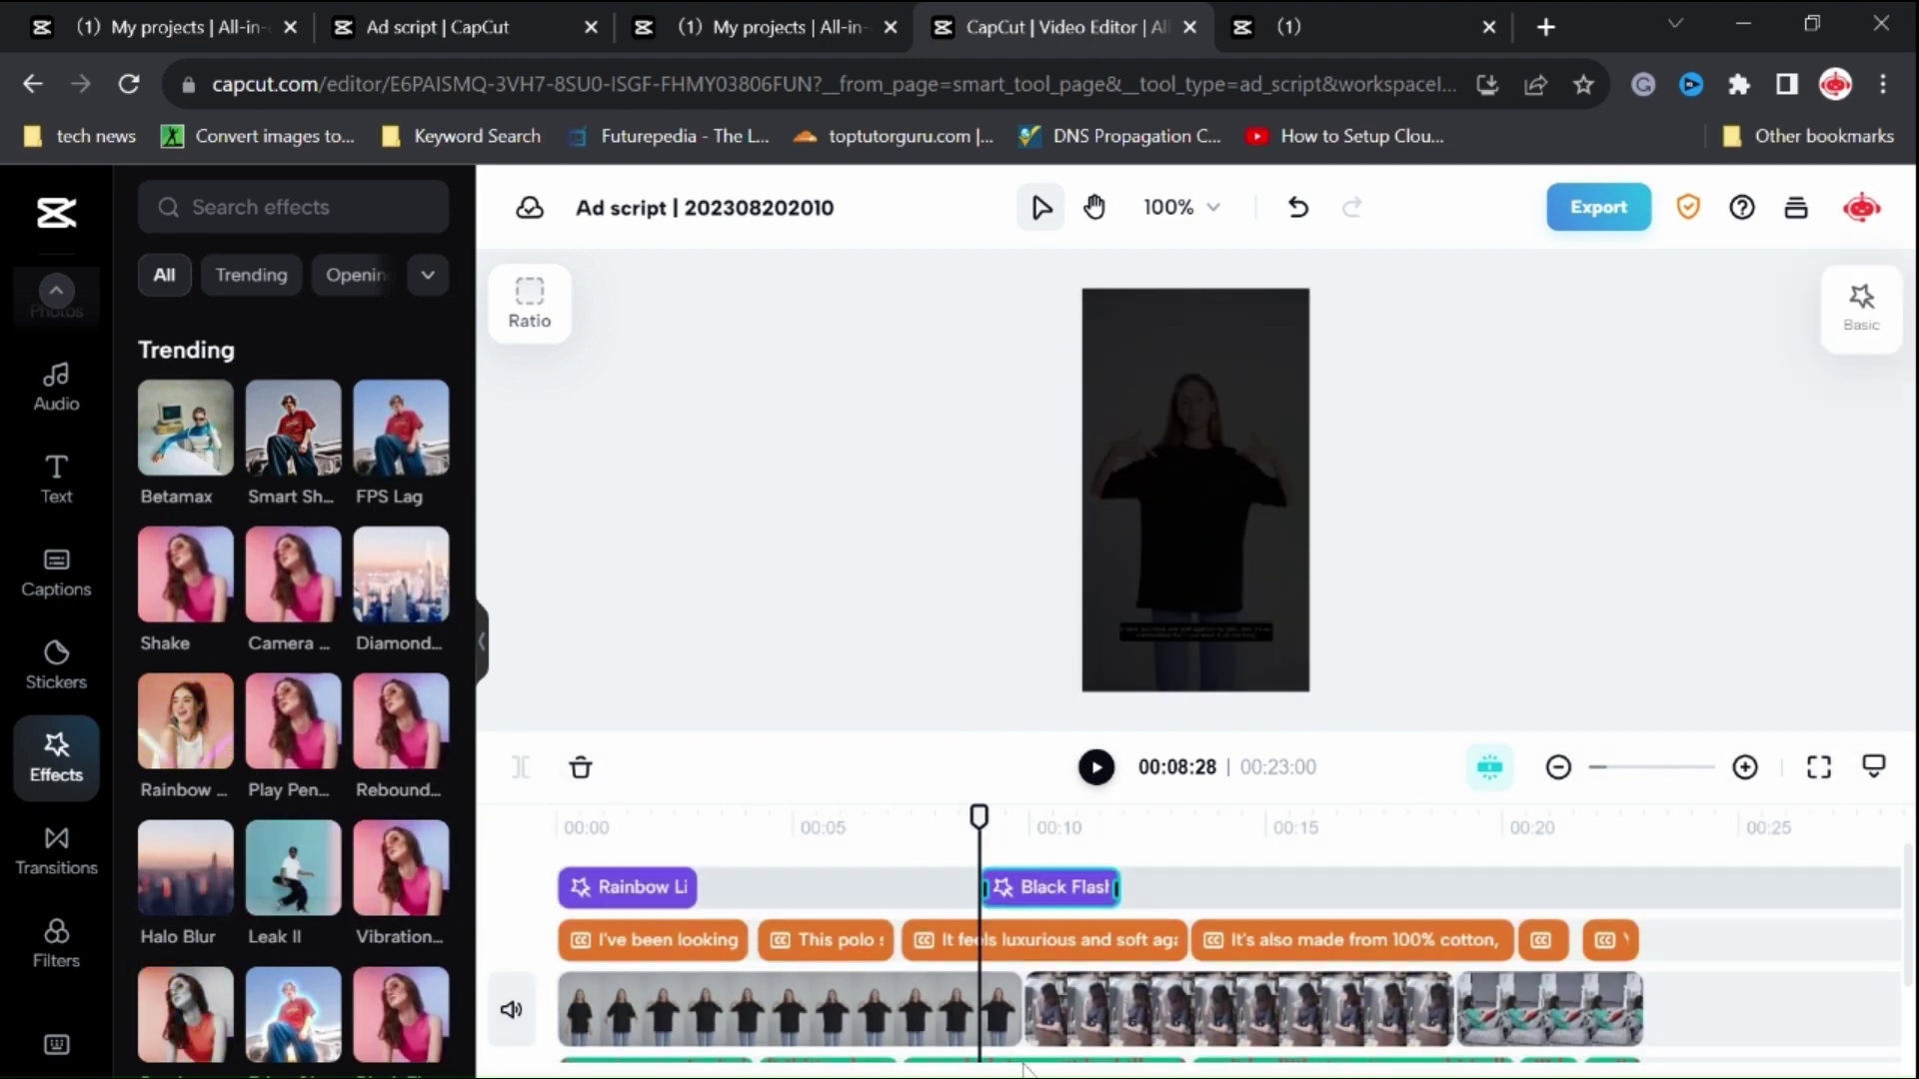
click(57, 944)
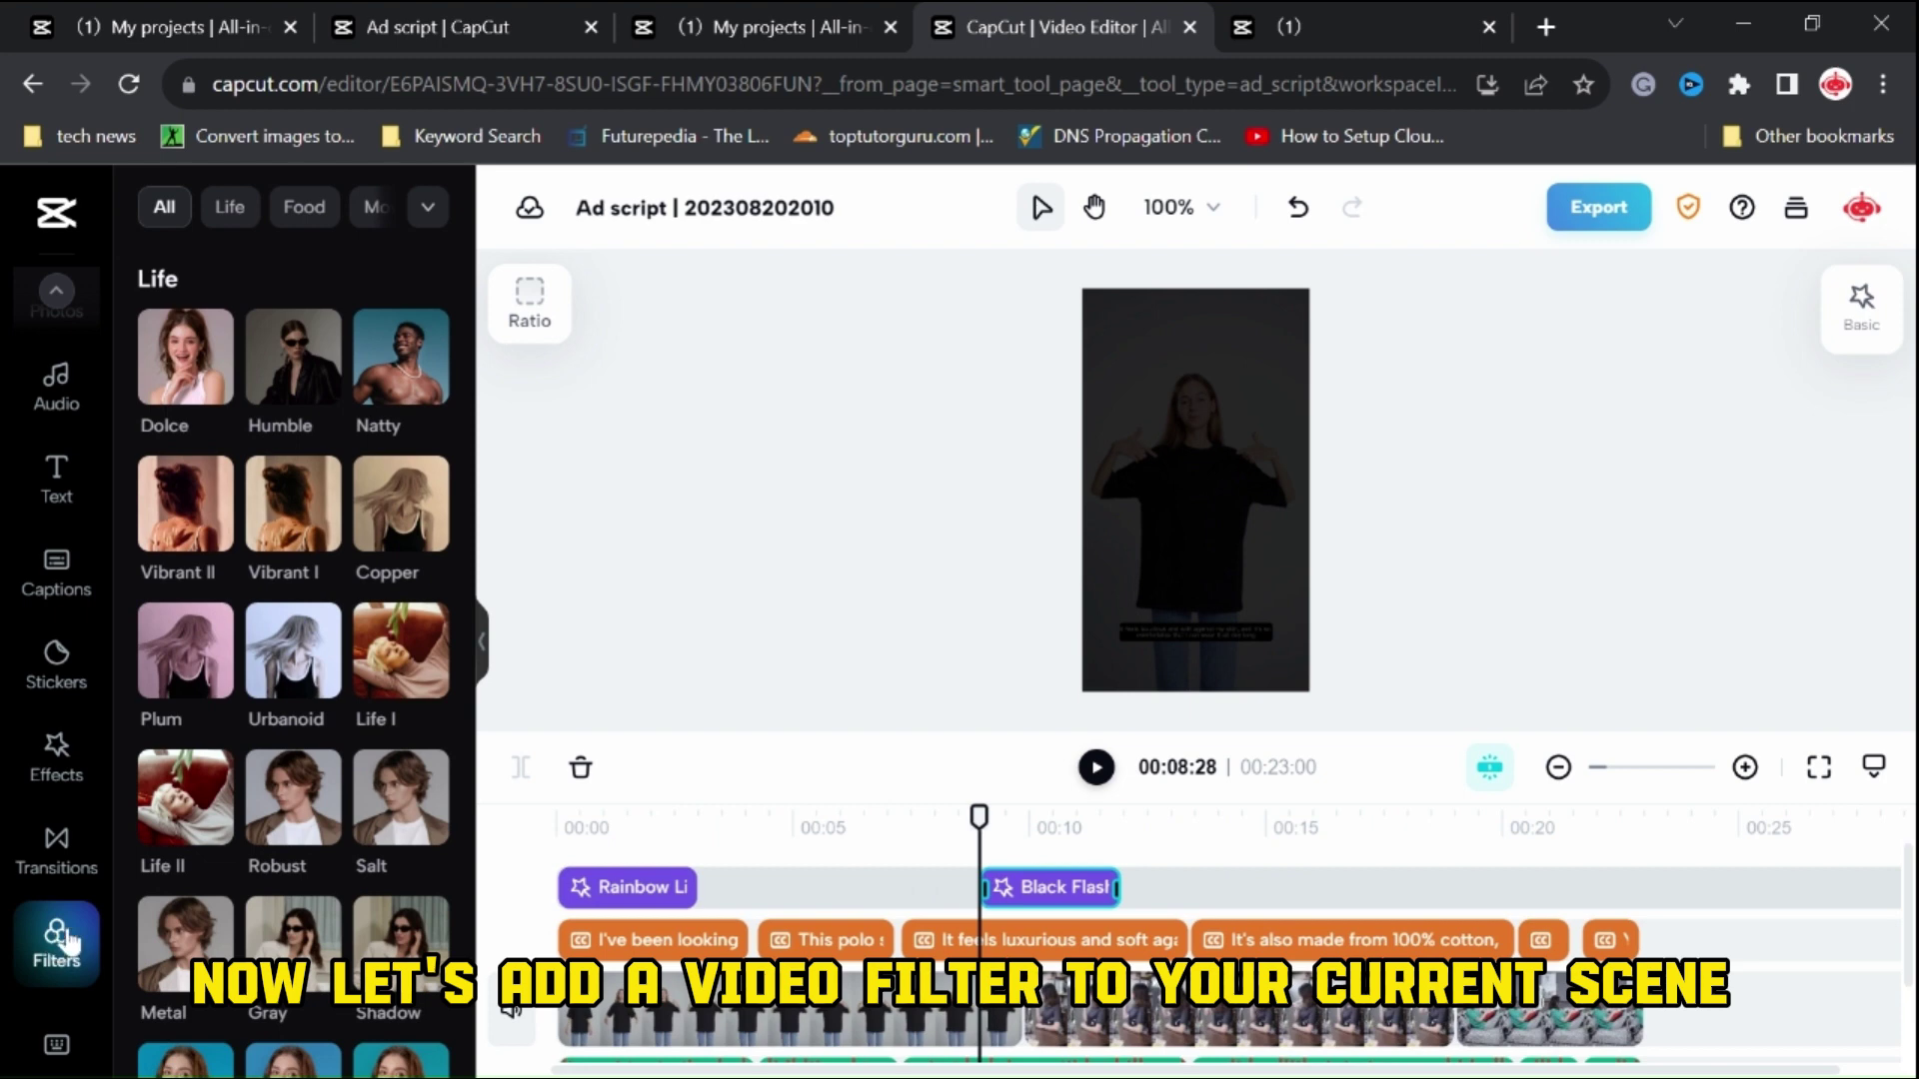
Add the Shadow filter at the video's start and move Vibrant I to about 00:07
click(287, 520)
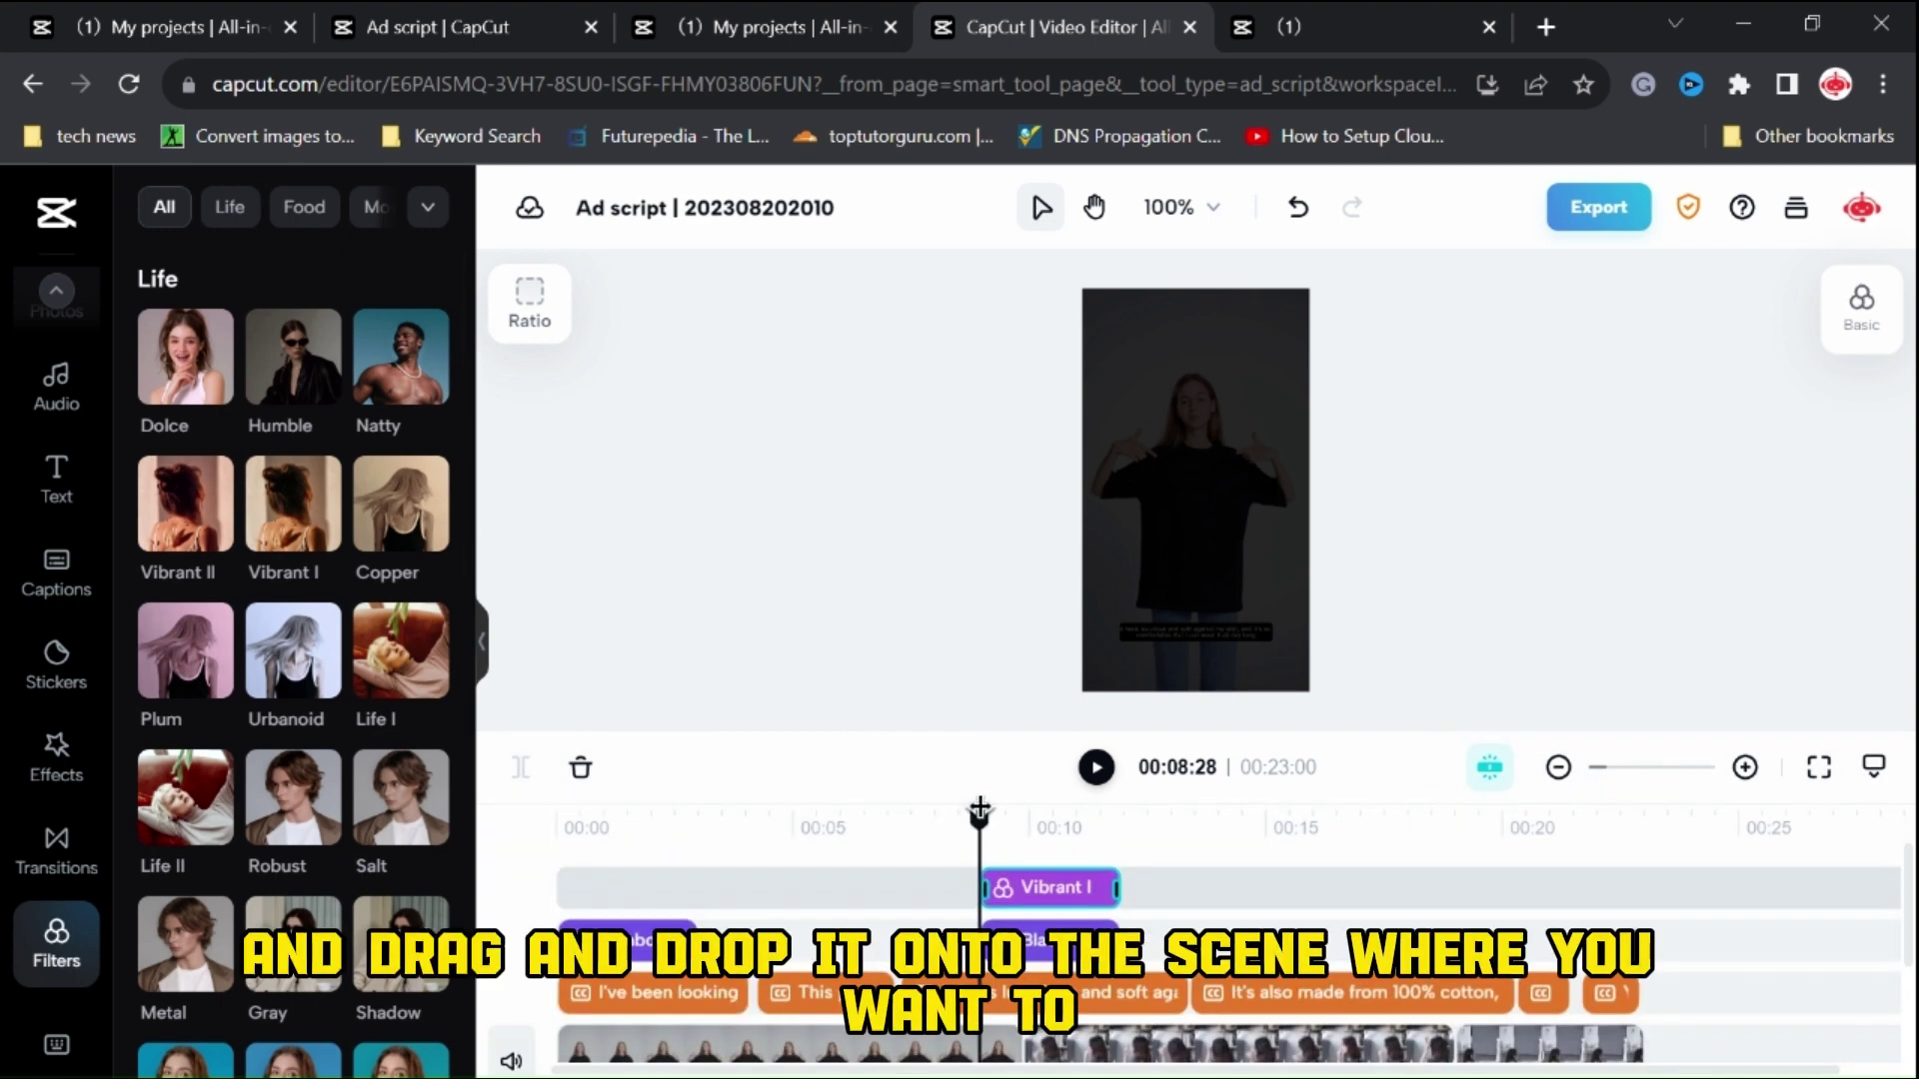
click(558, 840)
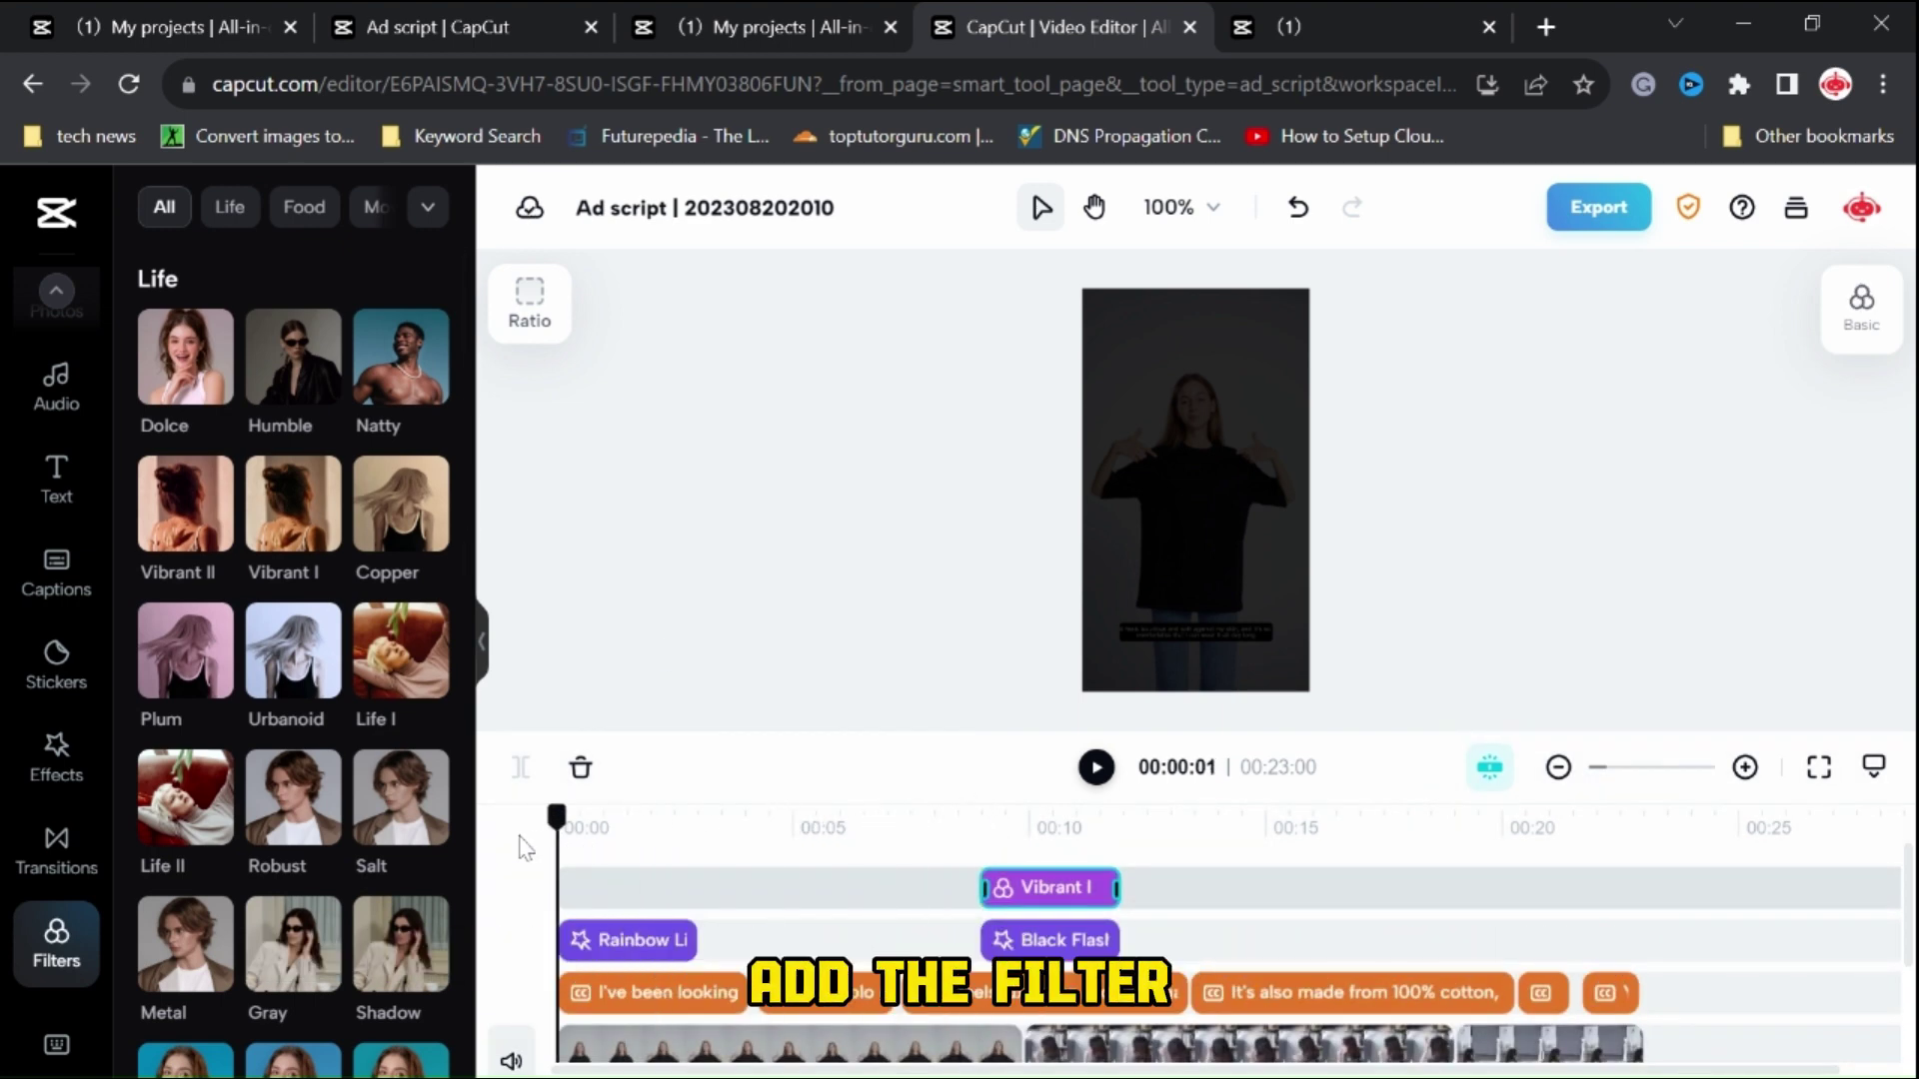
scroll(327, 975, down, 2)
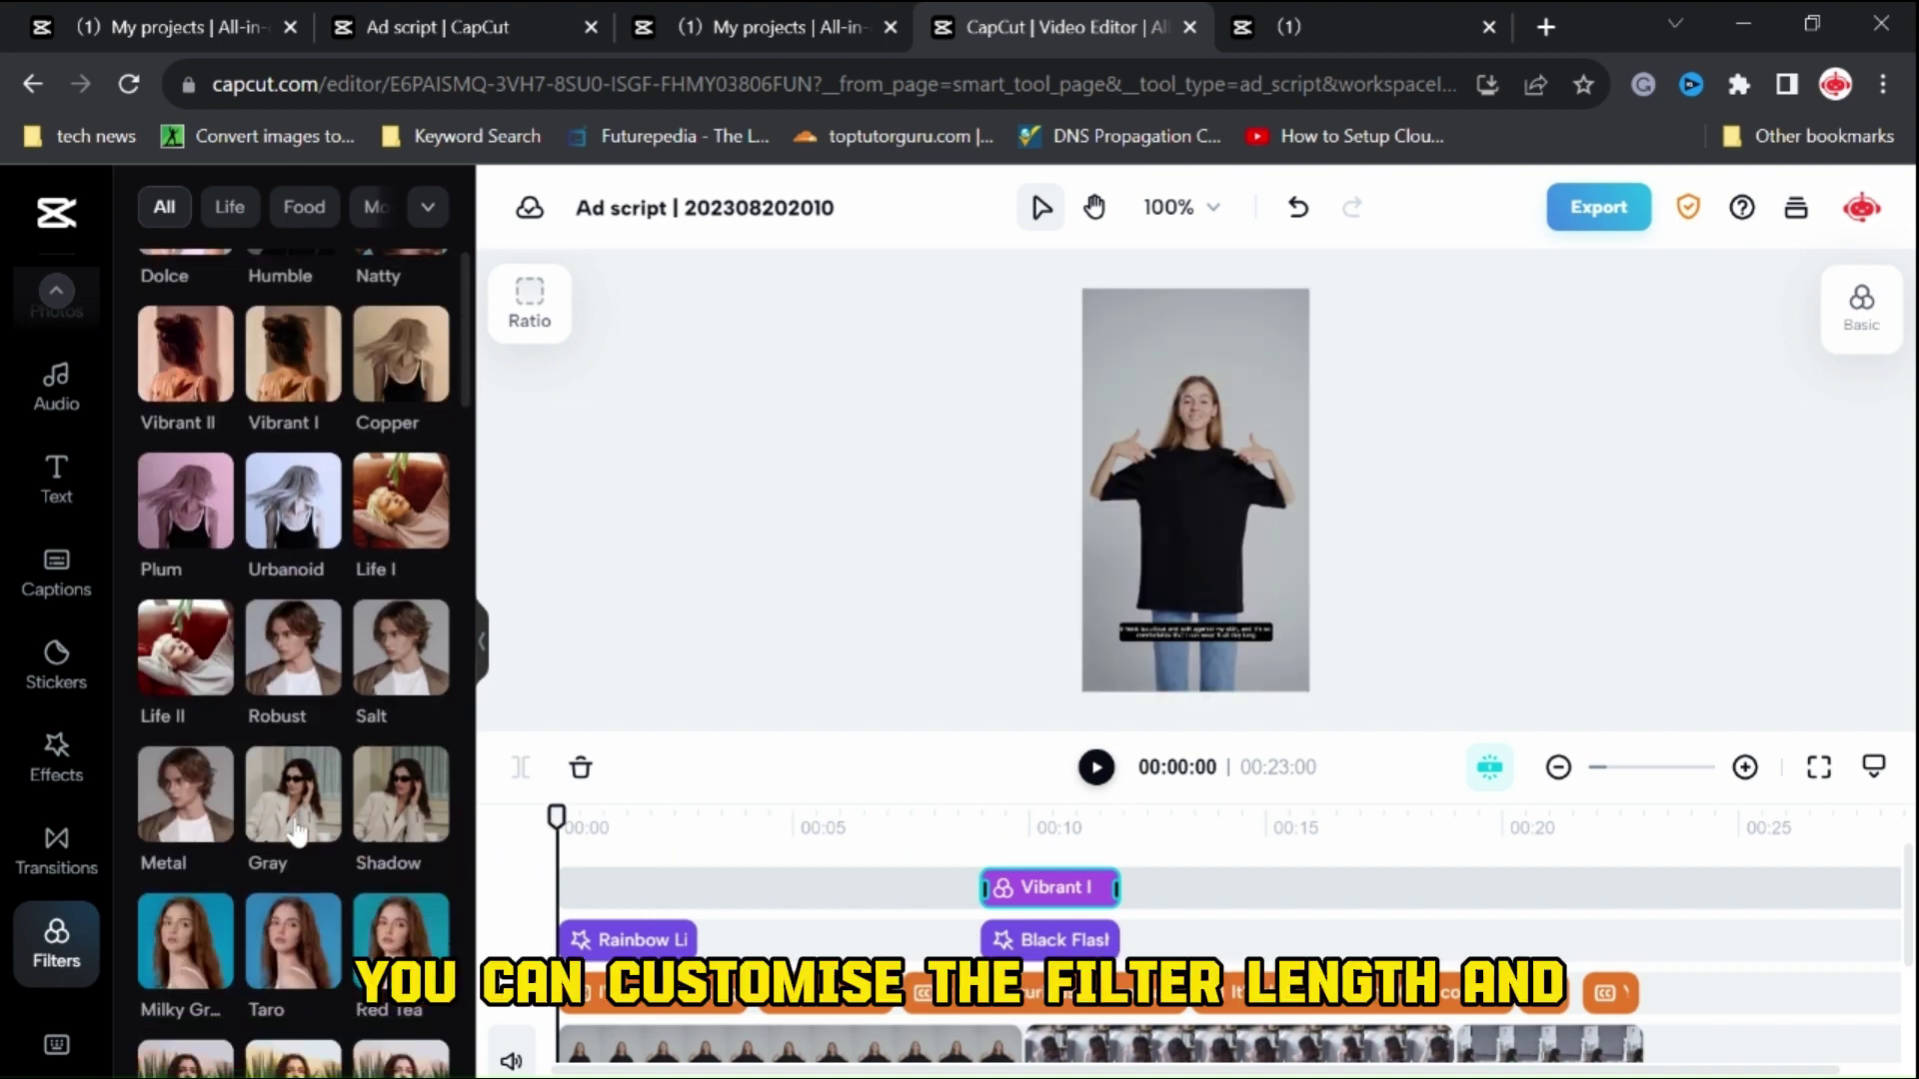
click(411, 815)
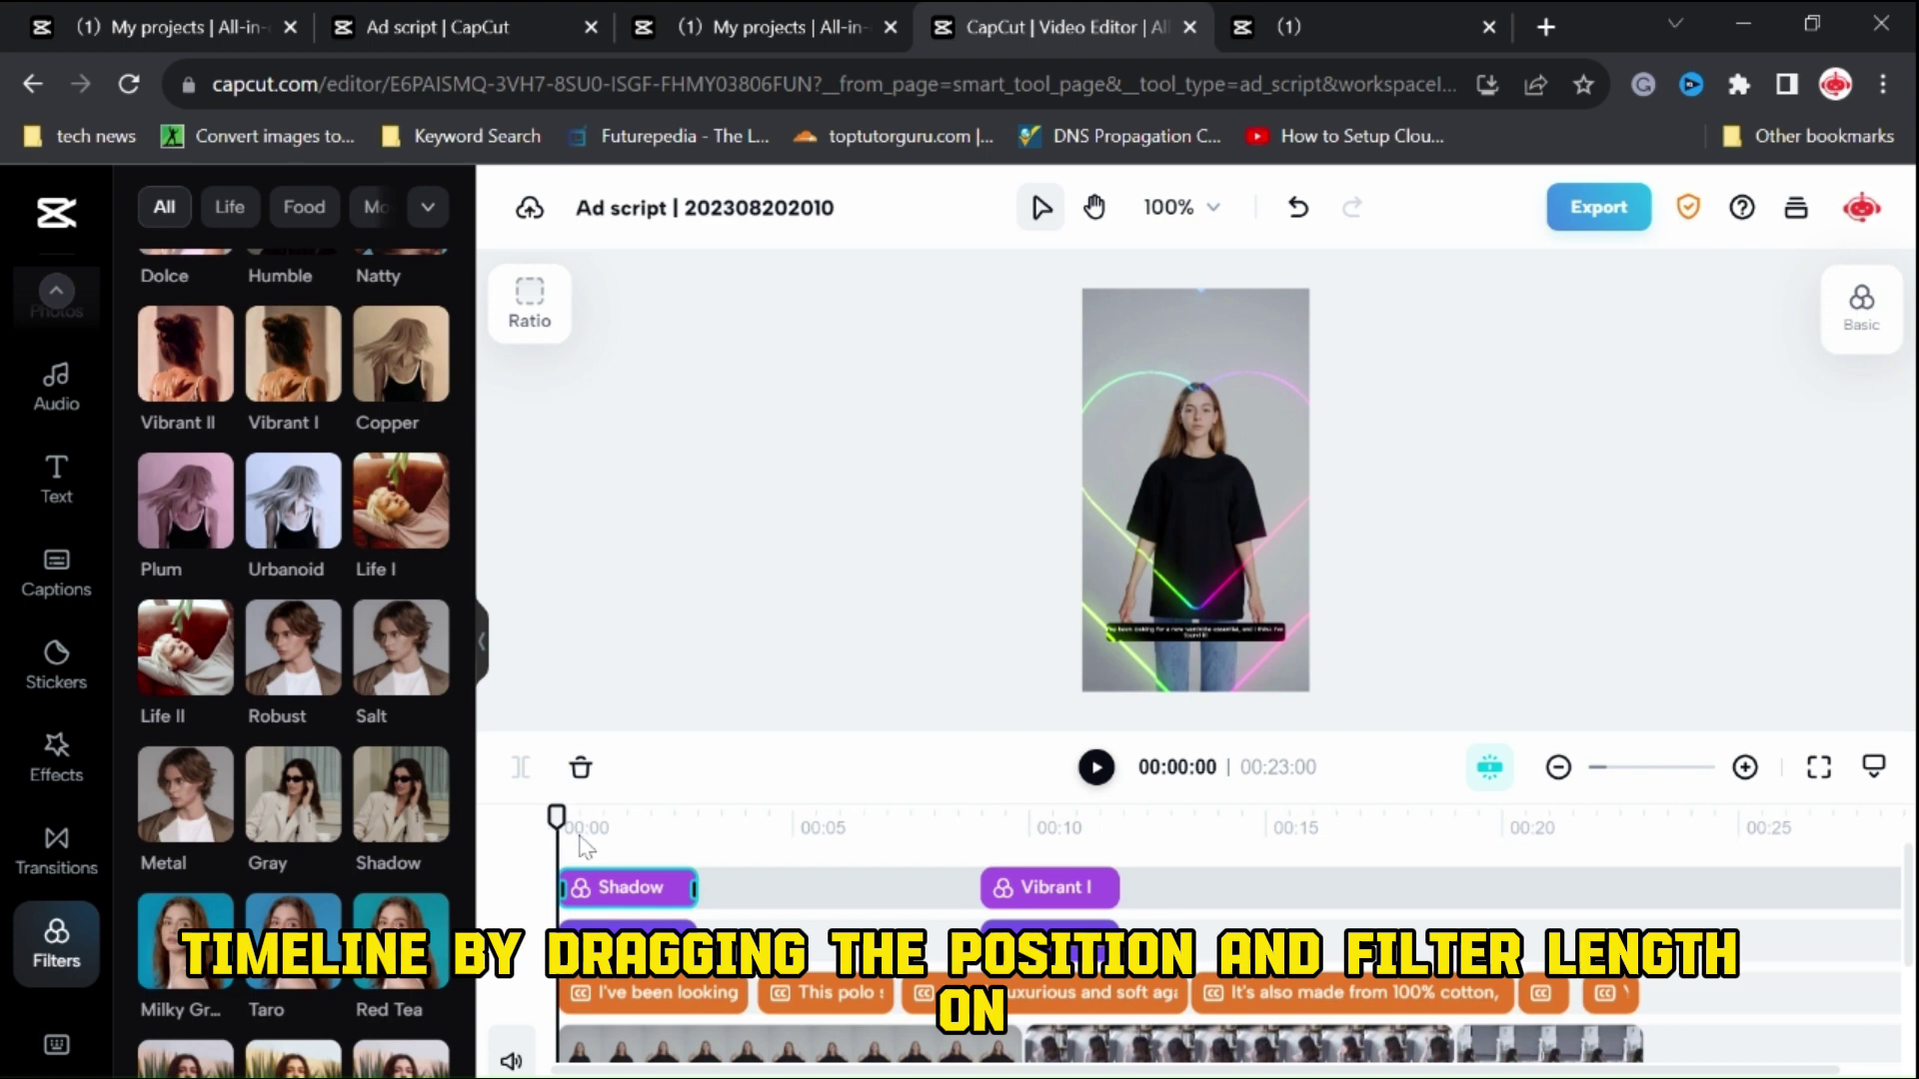
drag(1053, 899, 989, 899)
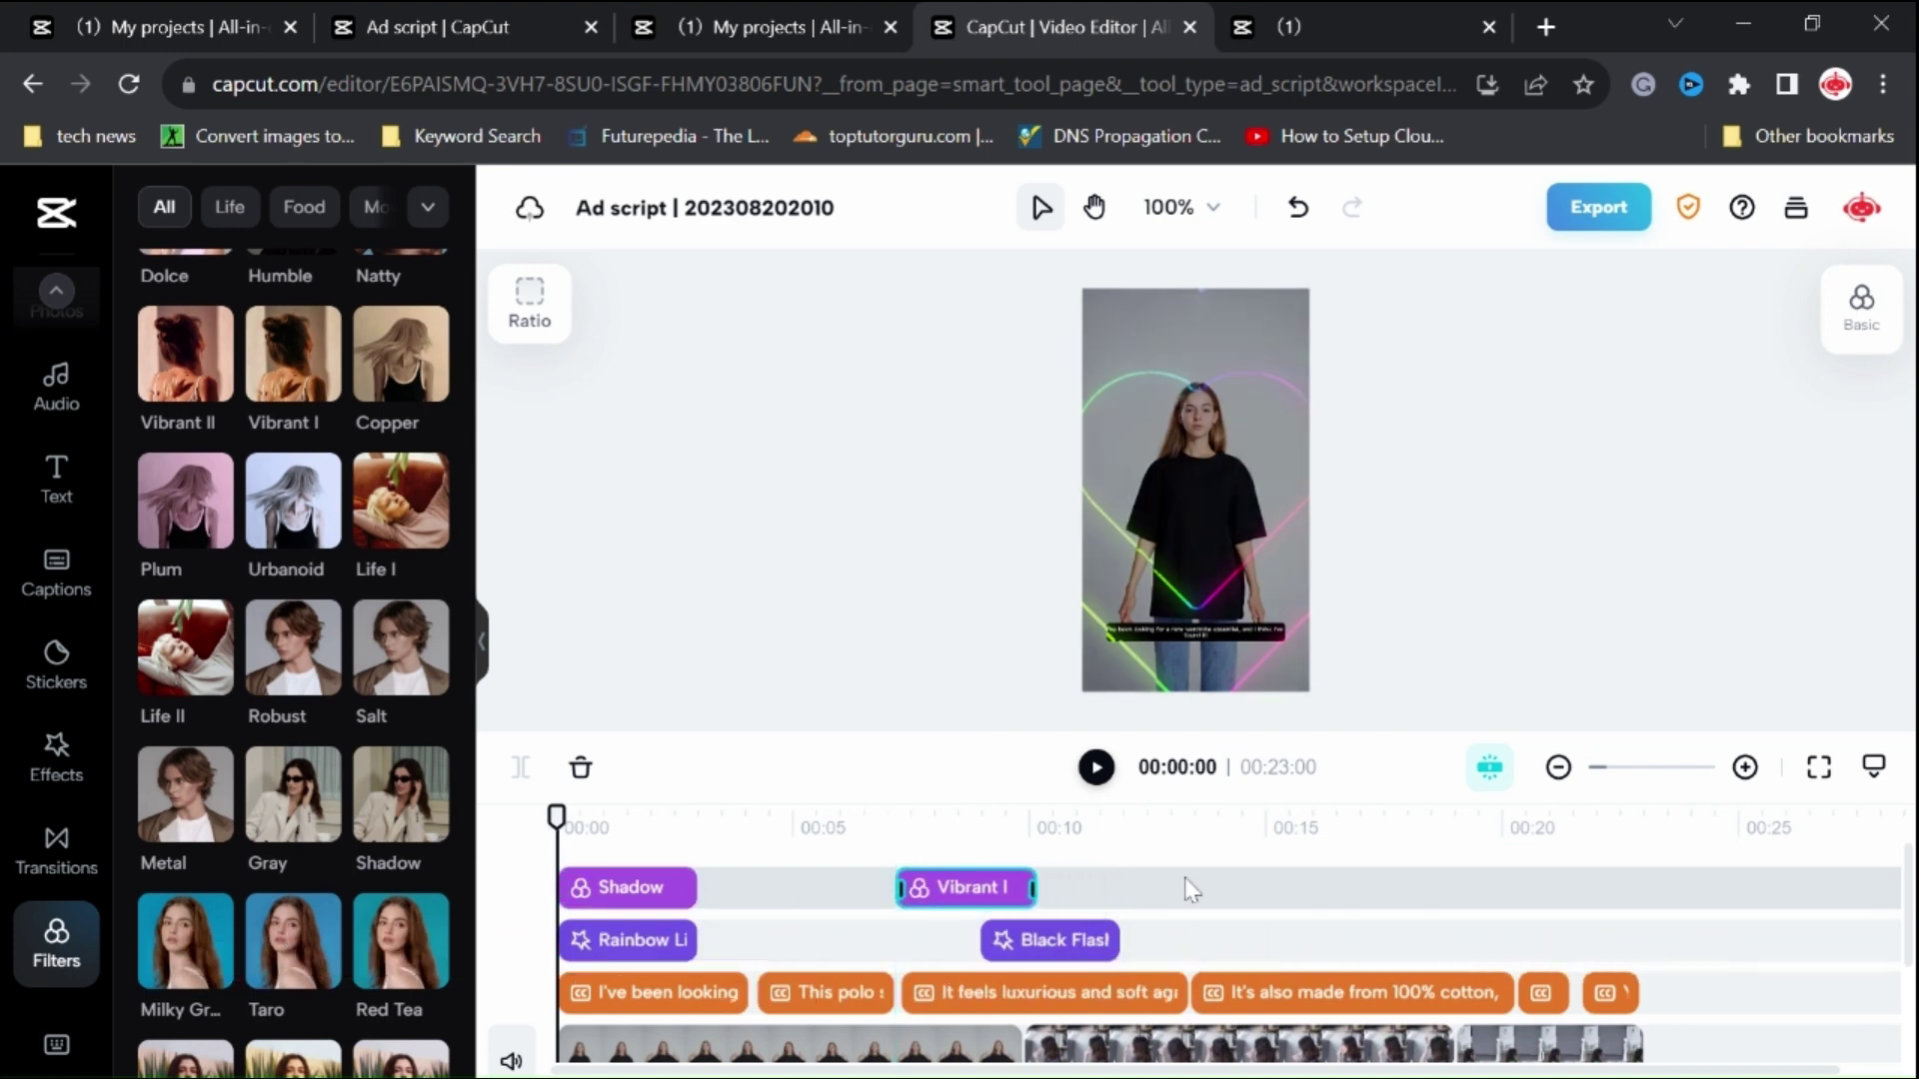
scroll(1184, 878, down, 3)
scroll(1184, 877, up, 3)
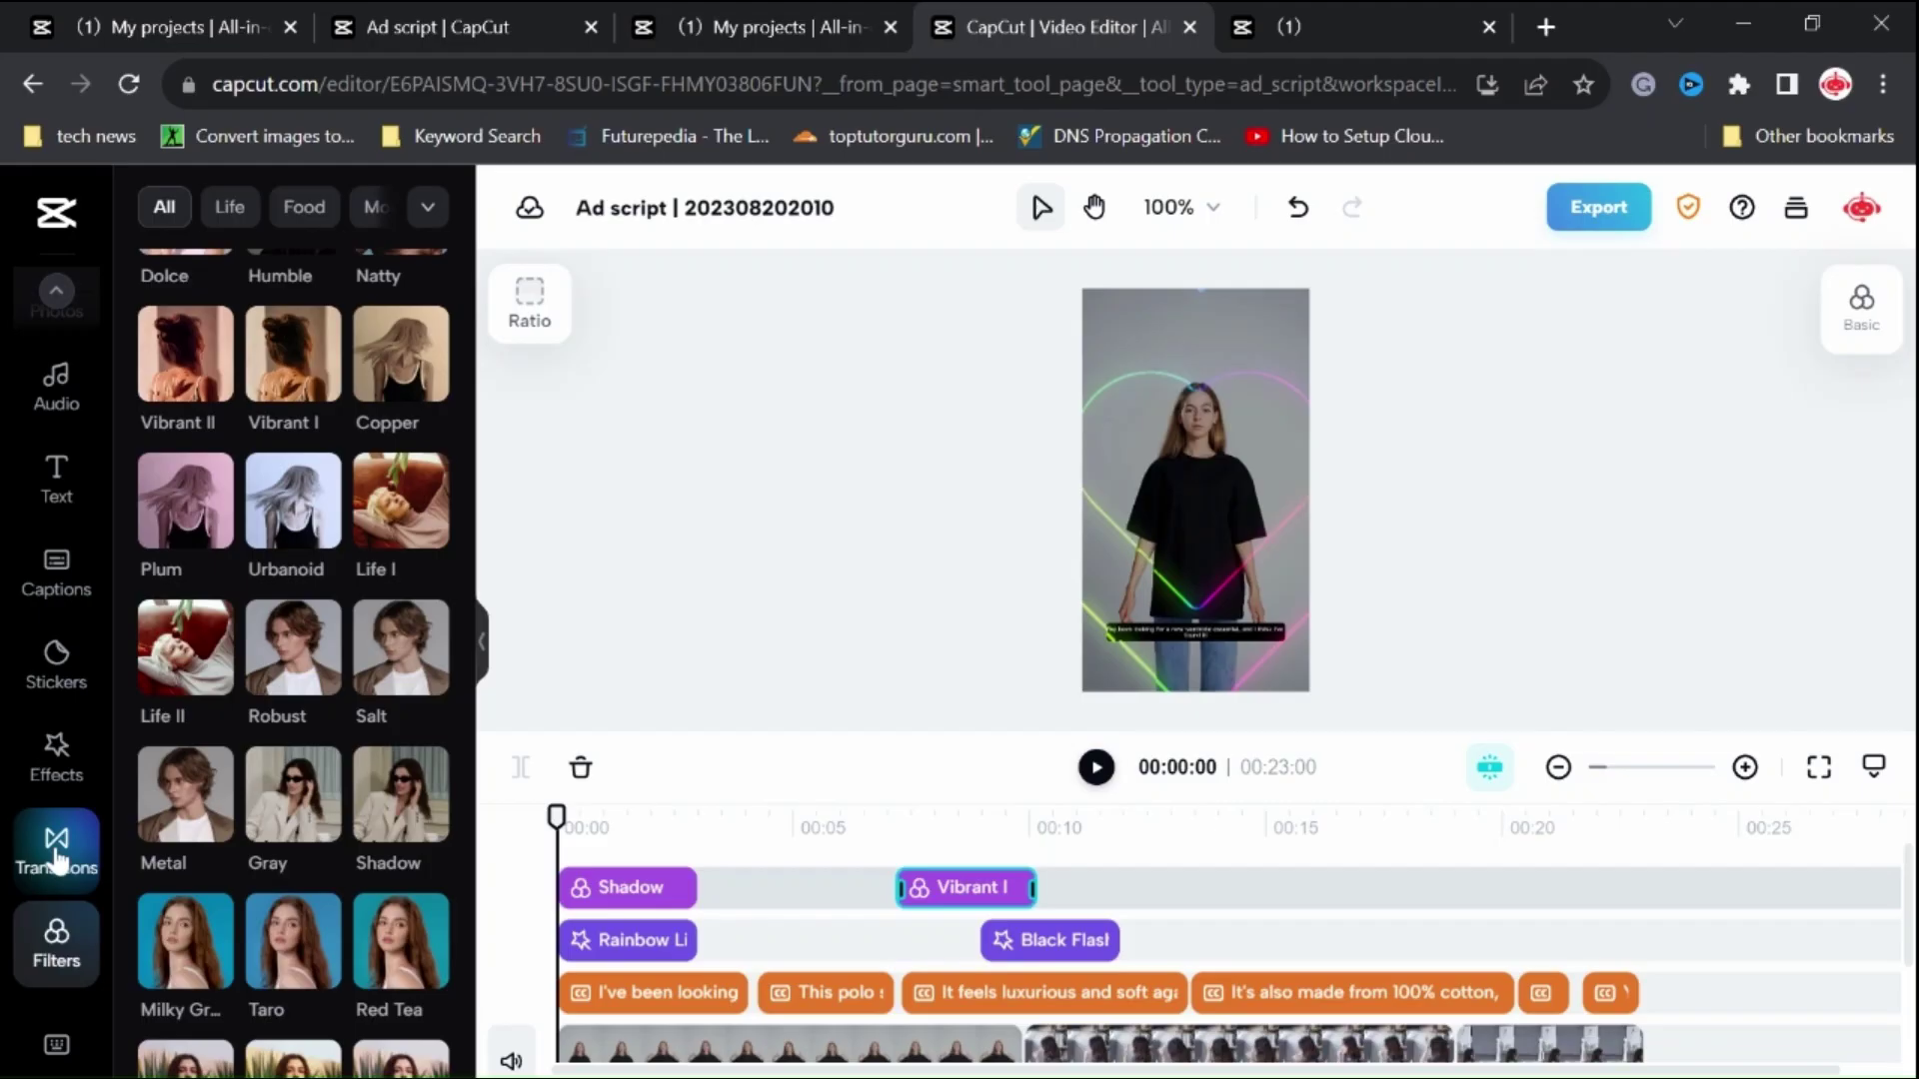
Open the Transitions library listing Overlay transitions
click(57, 857)
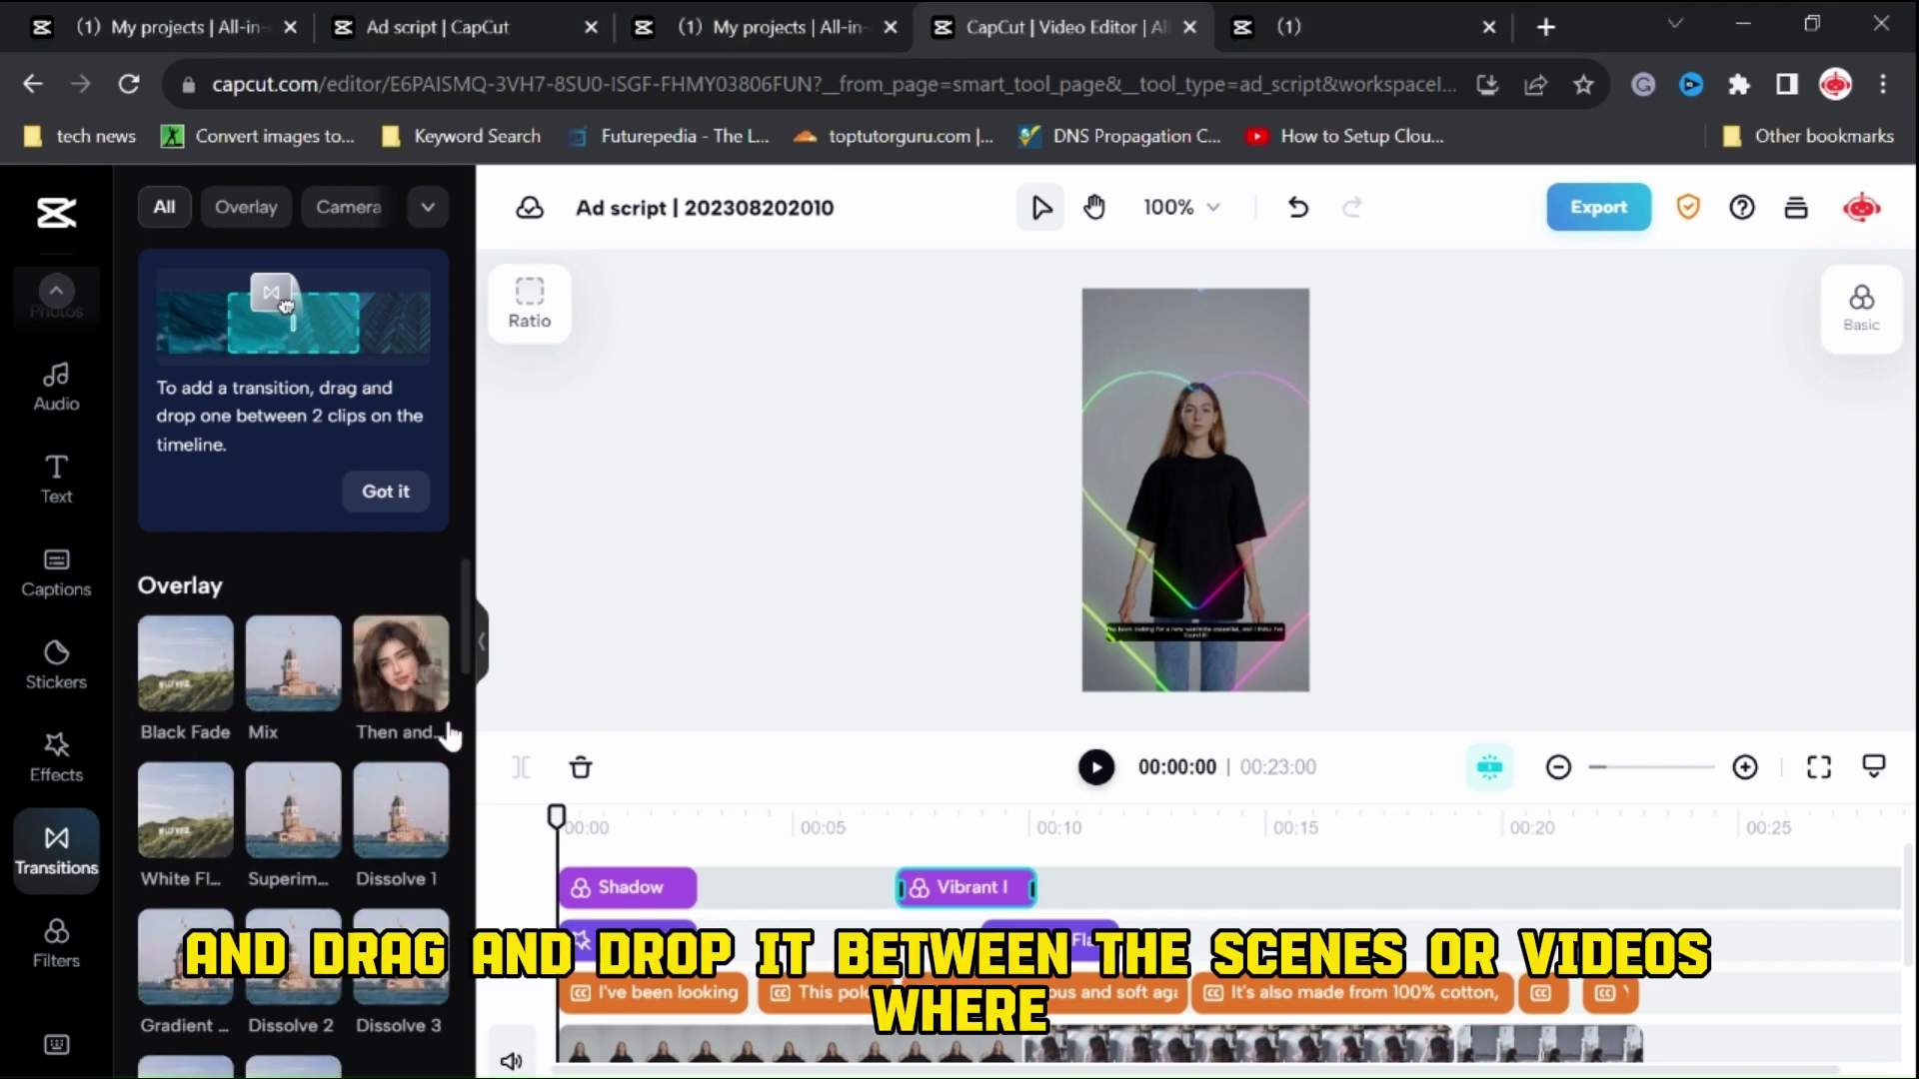
Add transitions at the clip junctions, with Superimpose between clips two and three
click(1025, 1042)
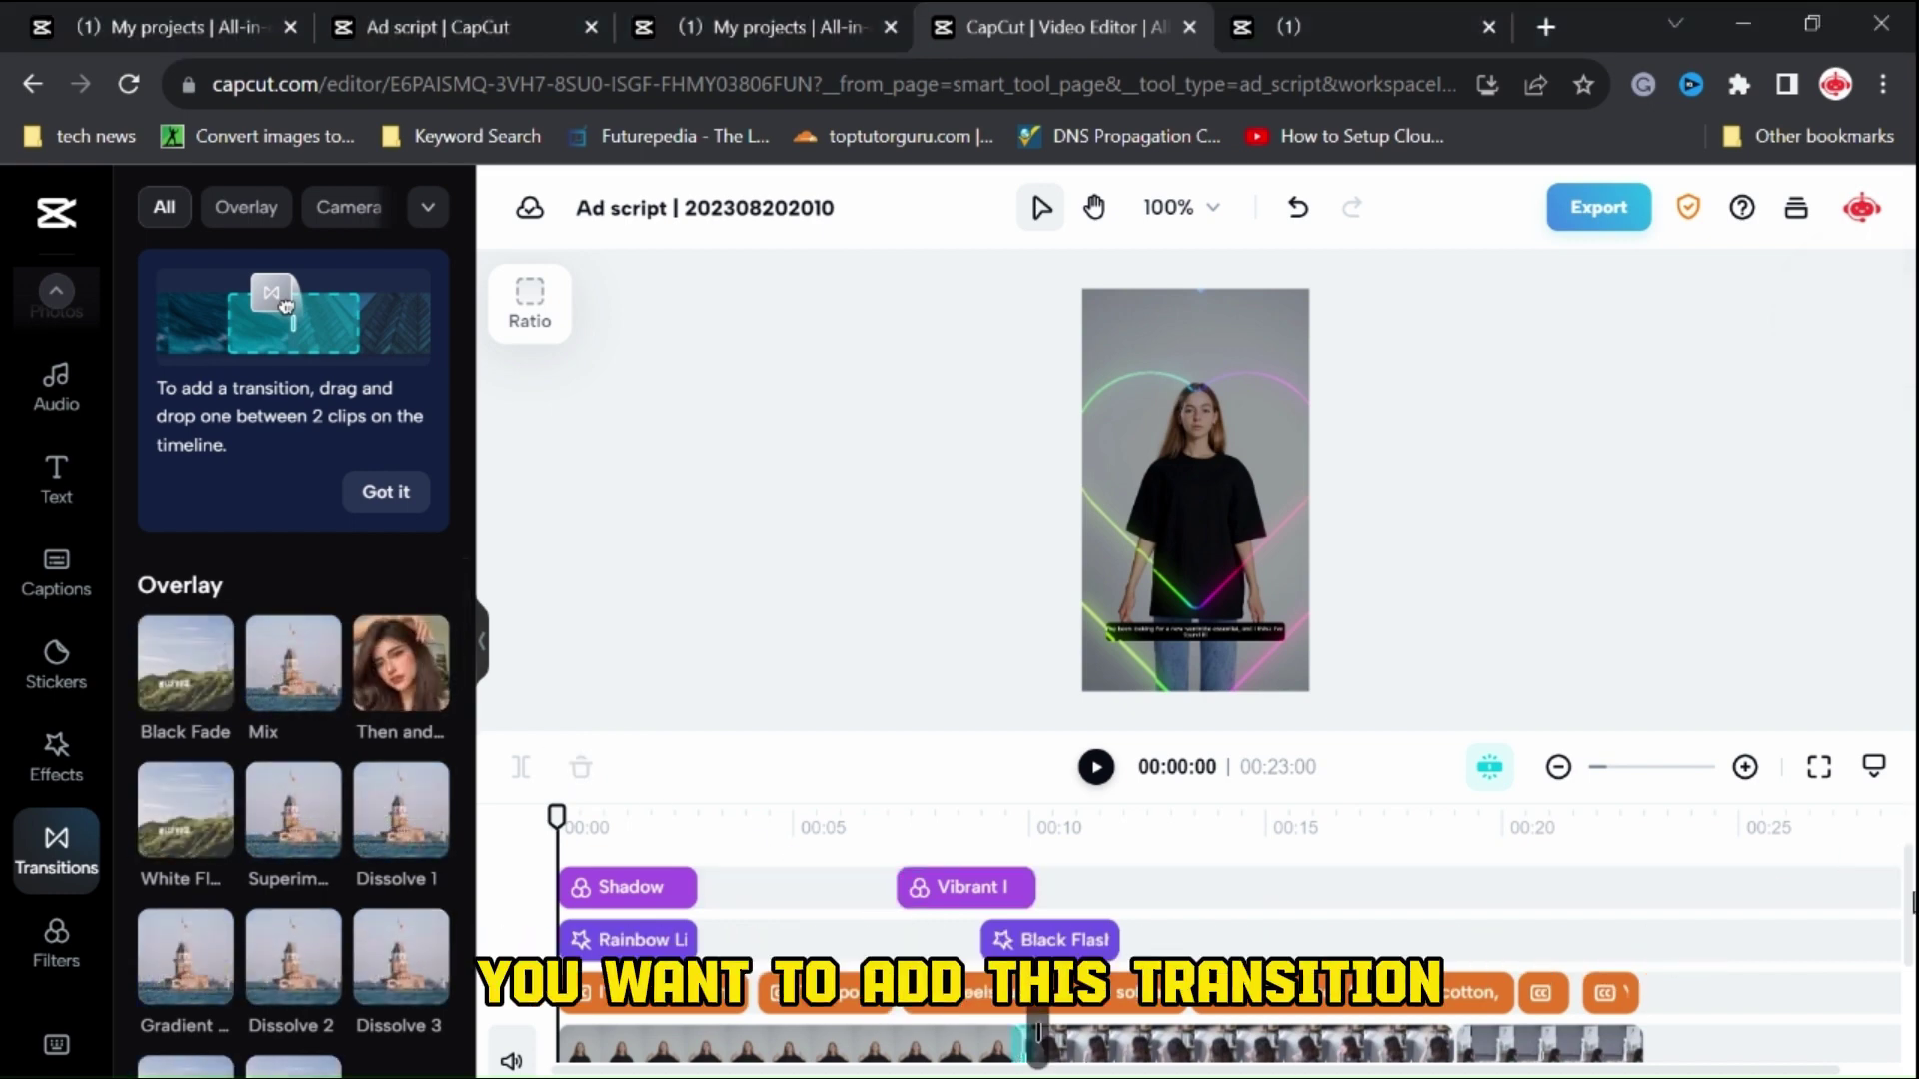
click(1034, 1039)
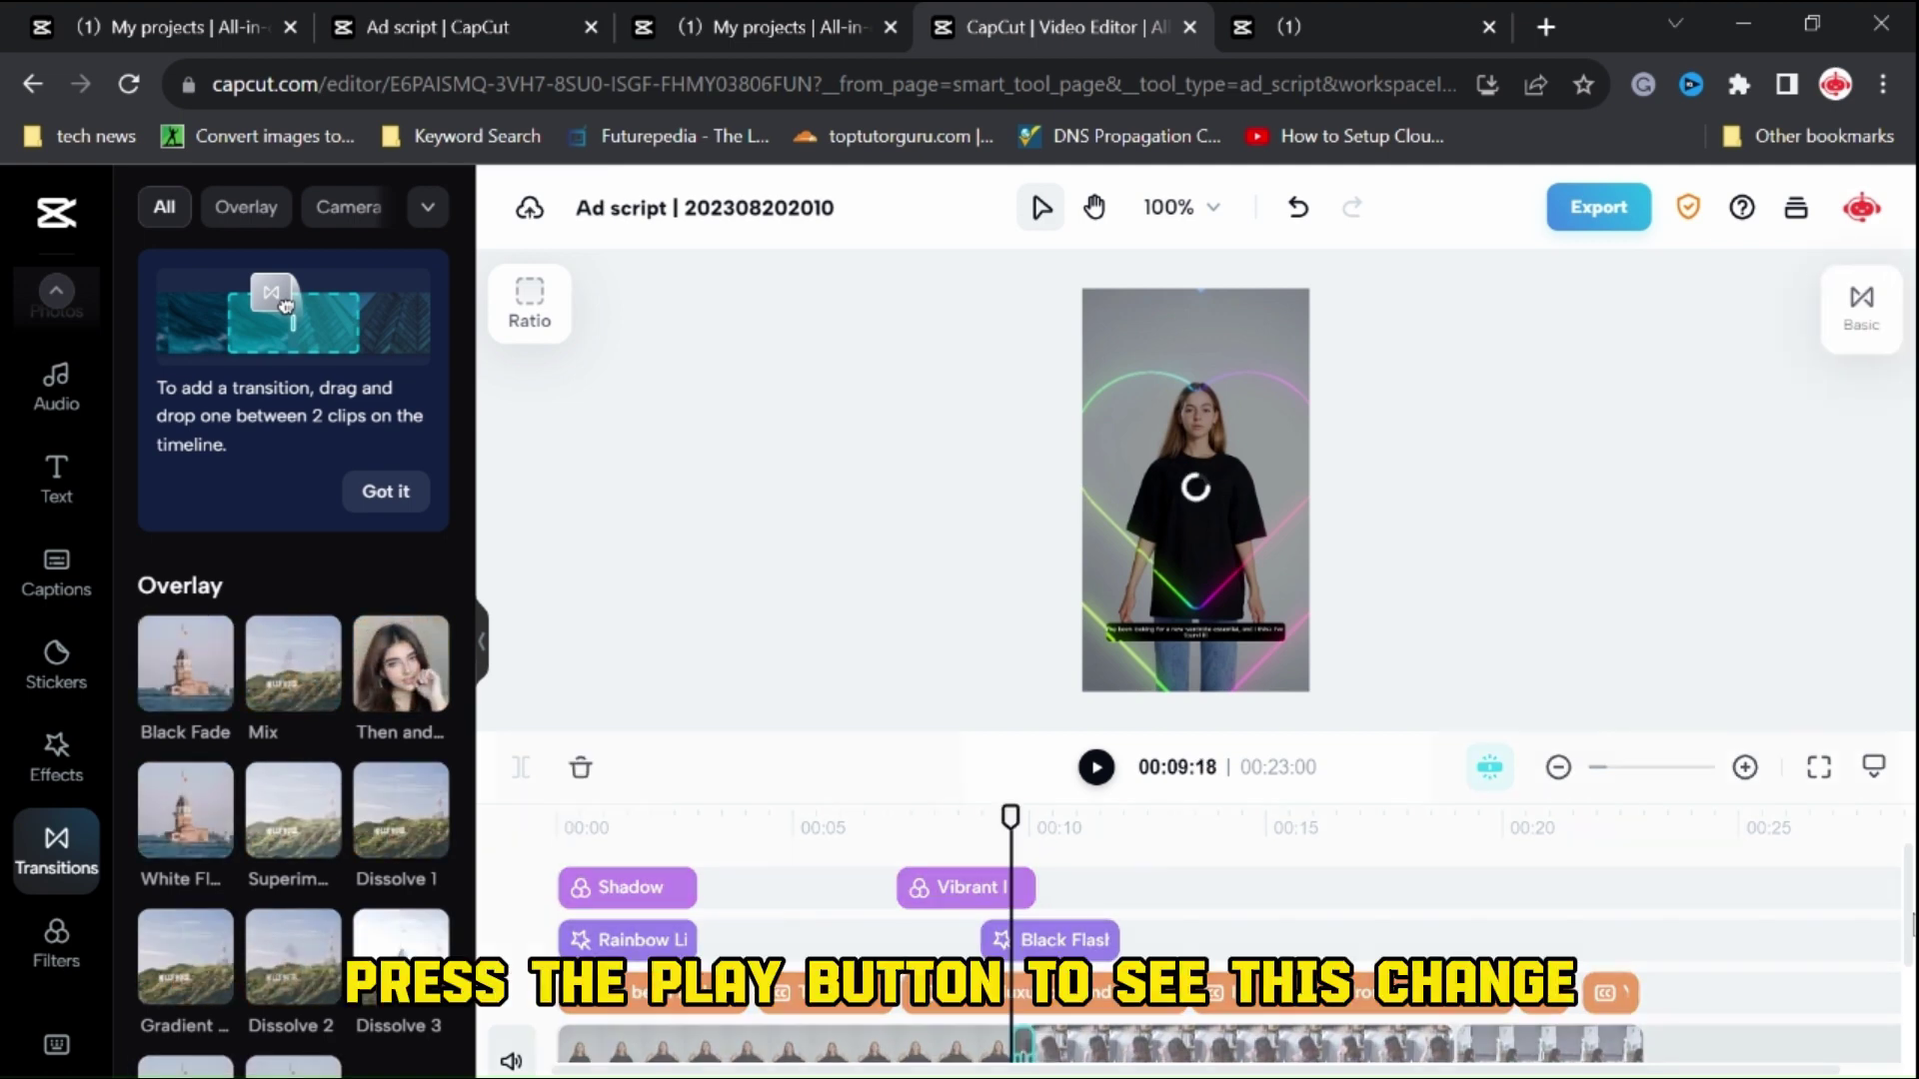
scroll(1910, 911, down, 2)
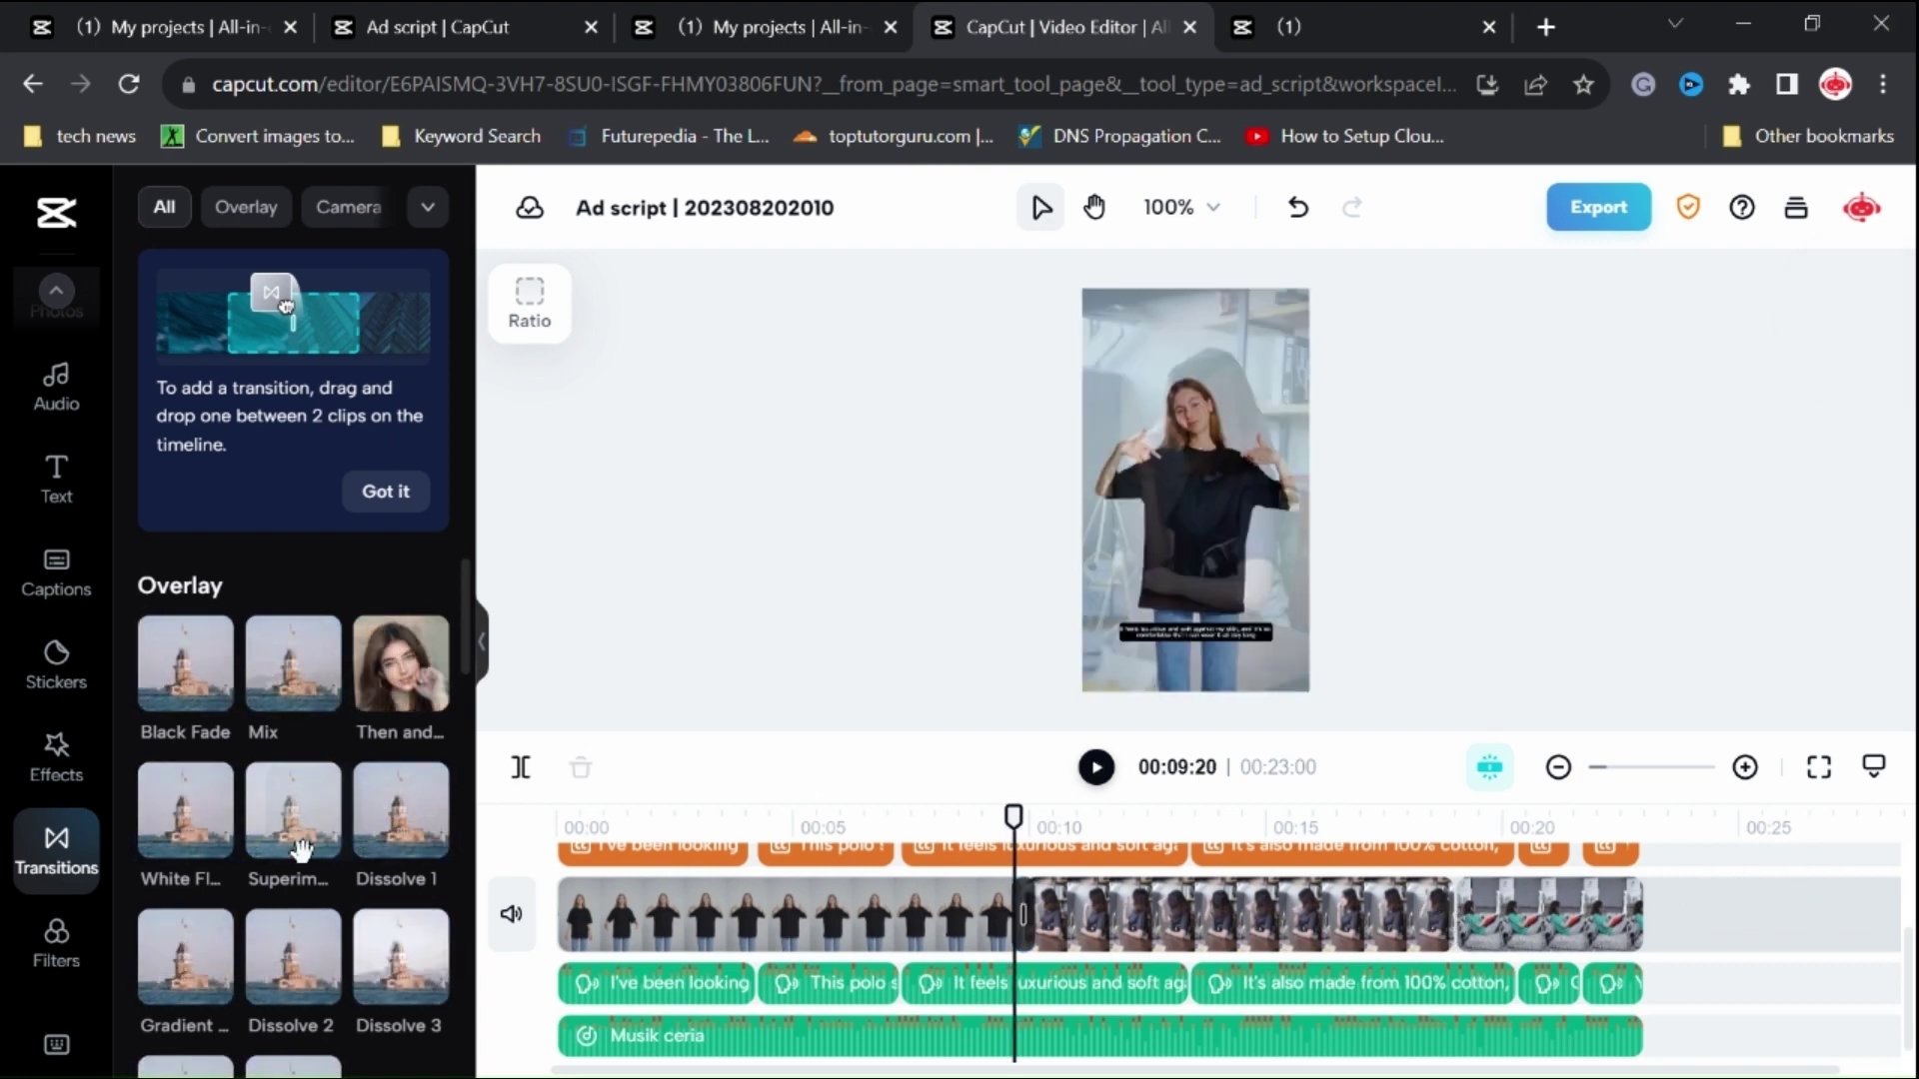
drag(300, 850, 1454, 914)
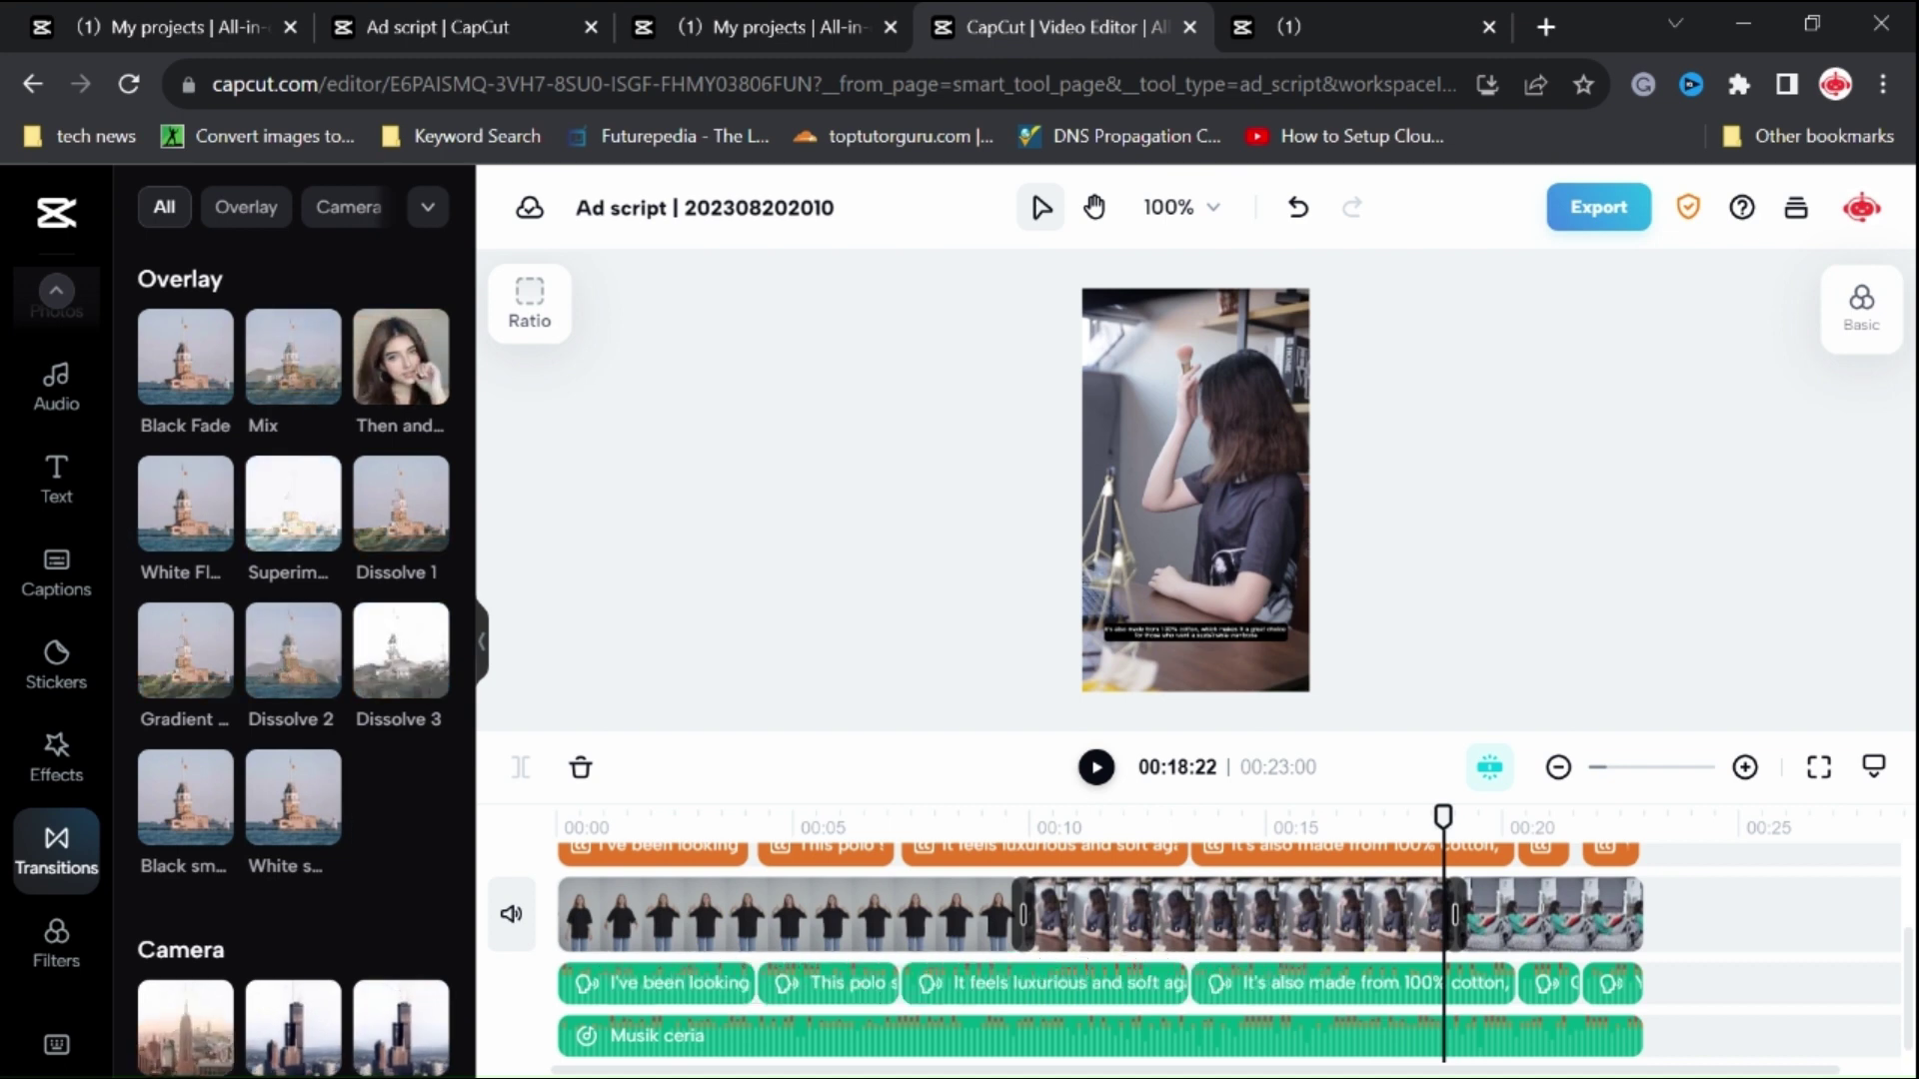
click(1598, 207)
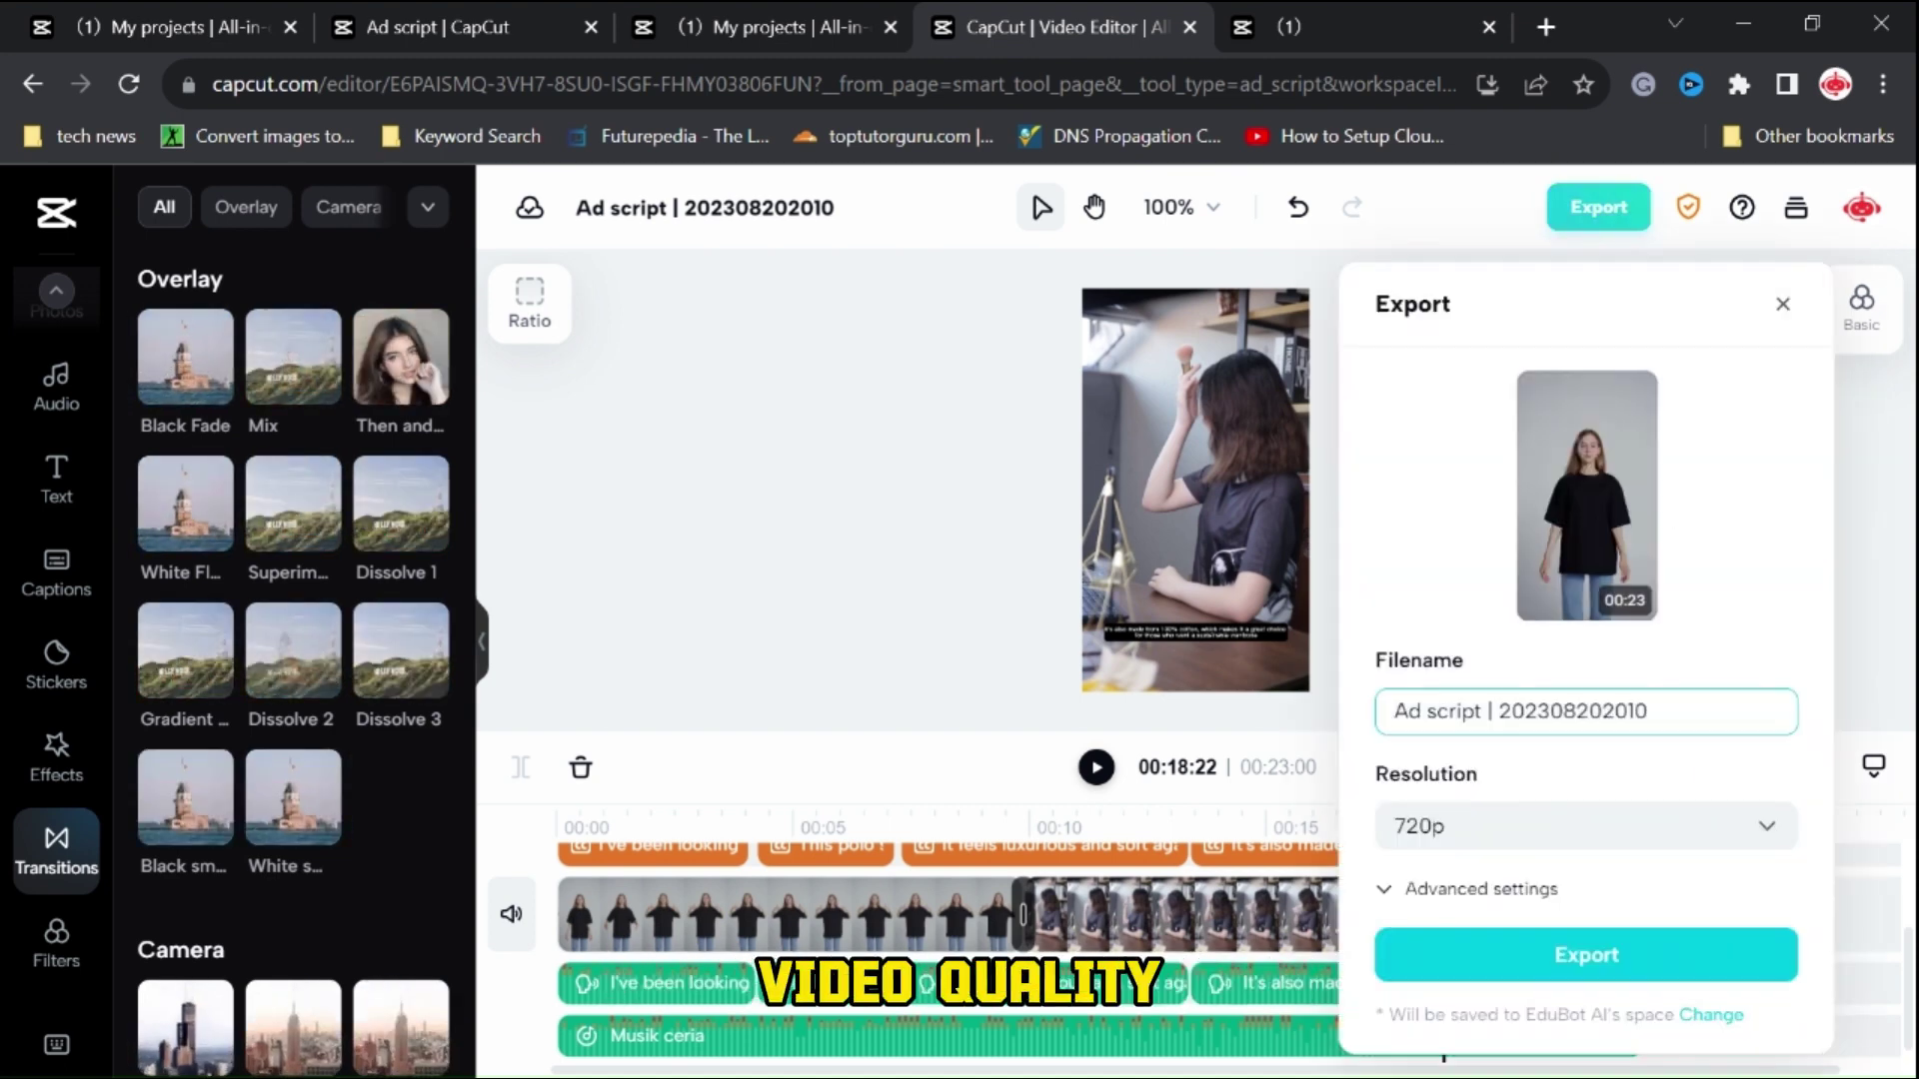
Export the video as 'Polo' at 720p, Recommended quality and 30fps
key(ctrl+a)
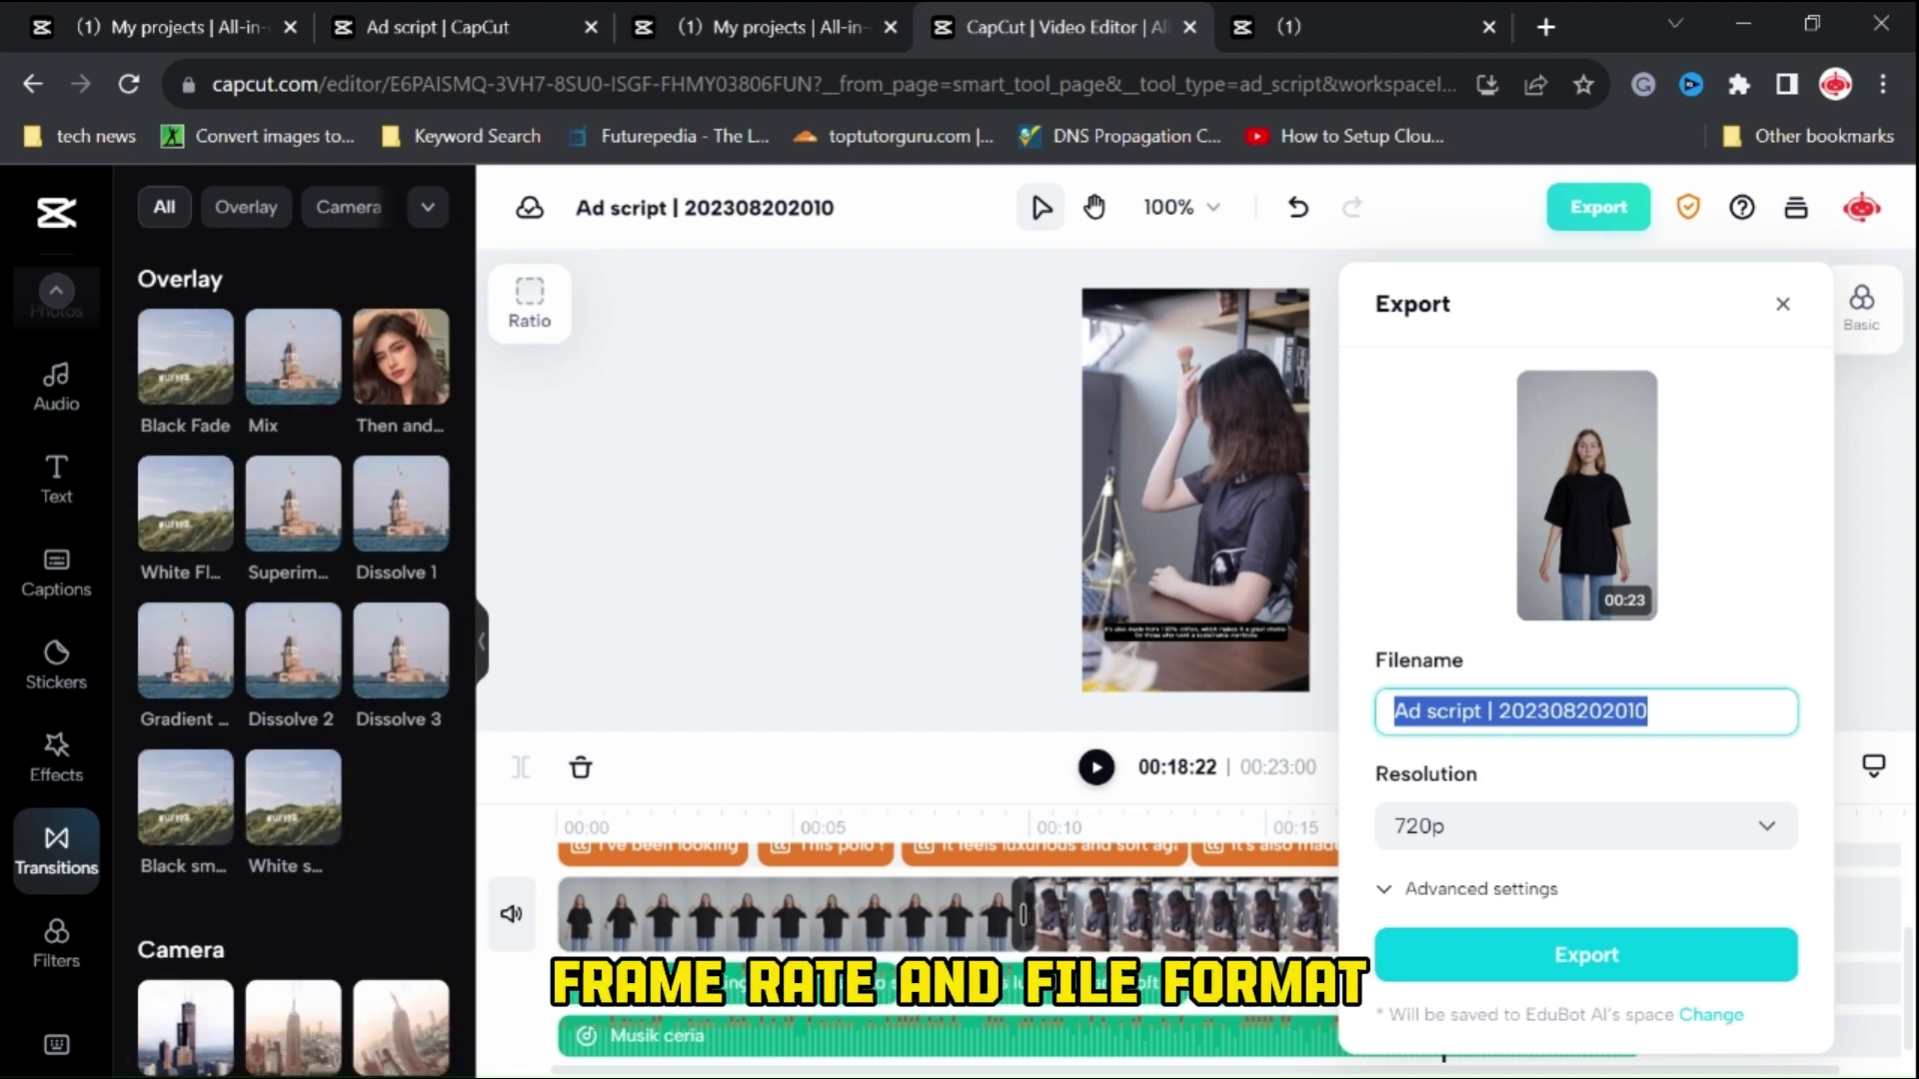
text(Polo)
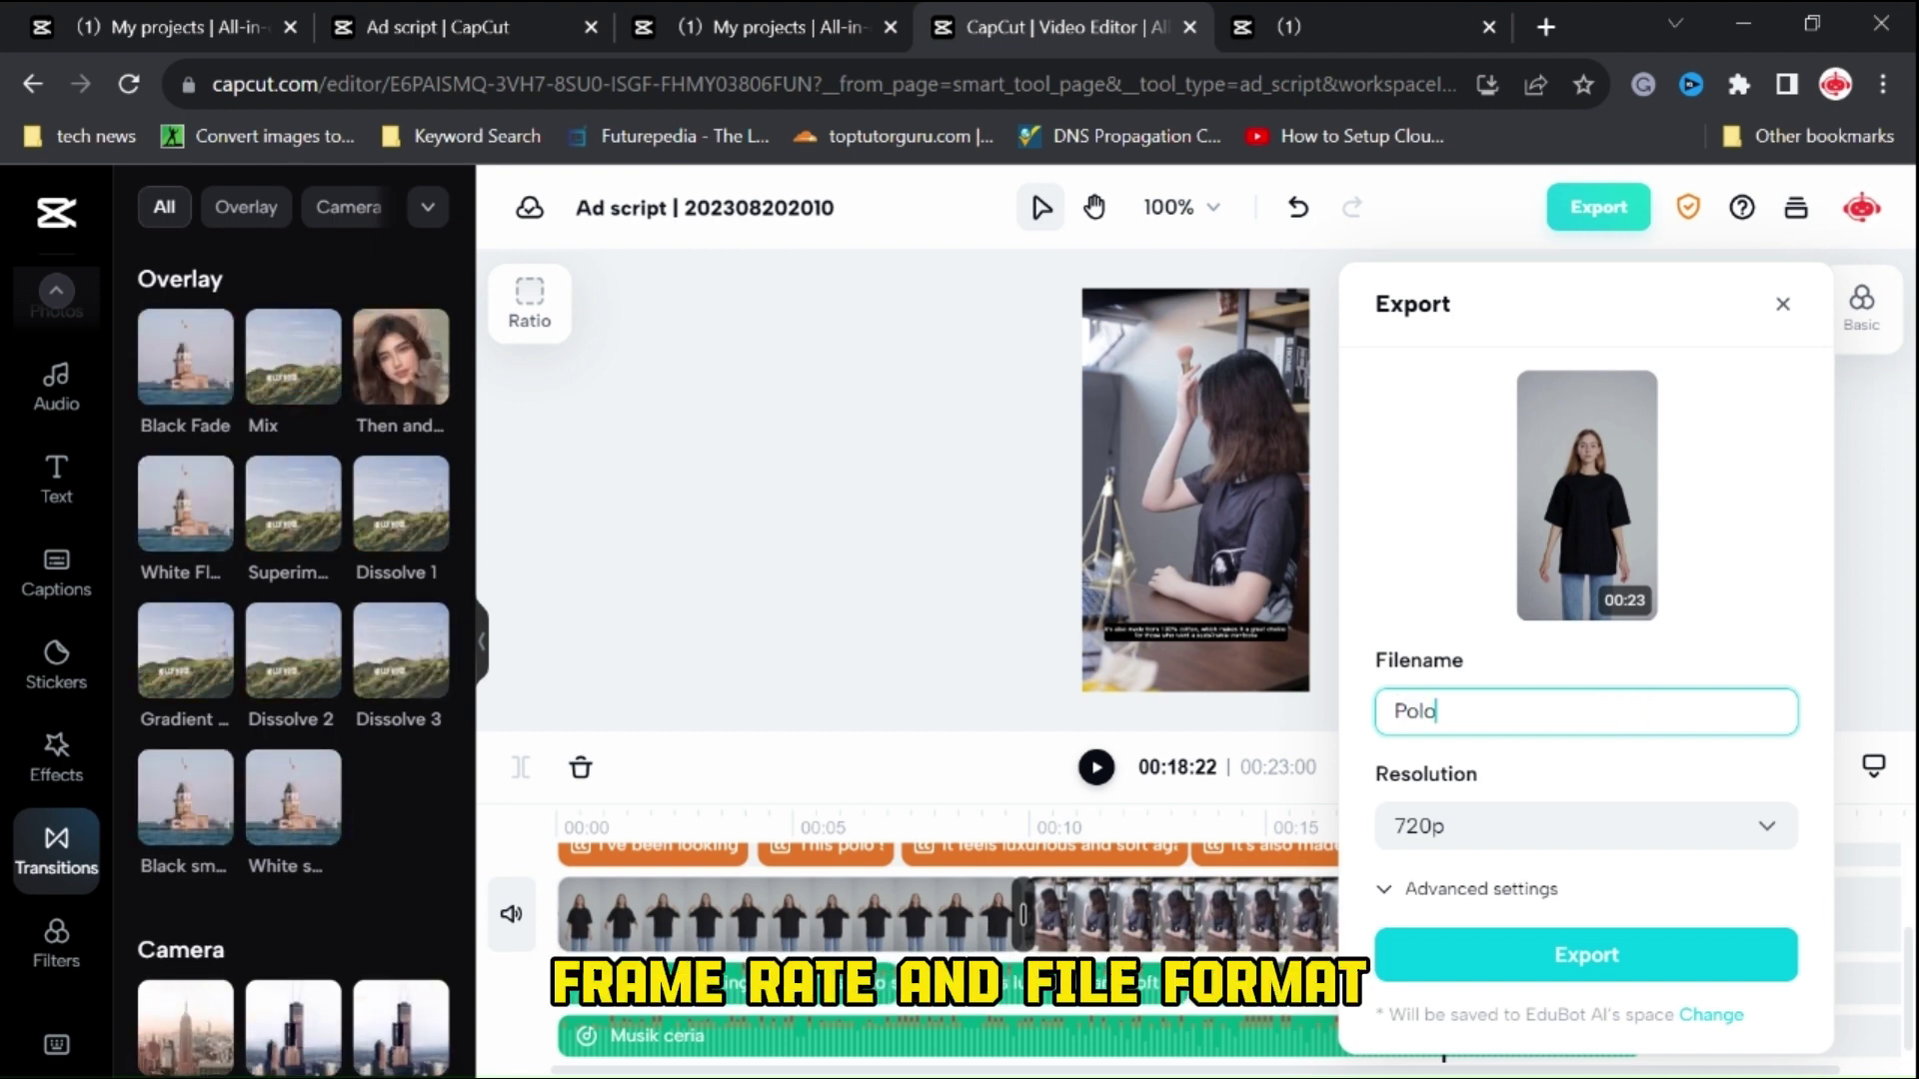
click(1749, 824)
click(1751, 828)
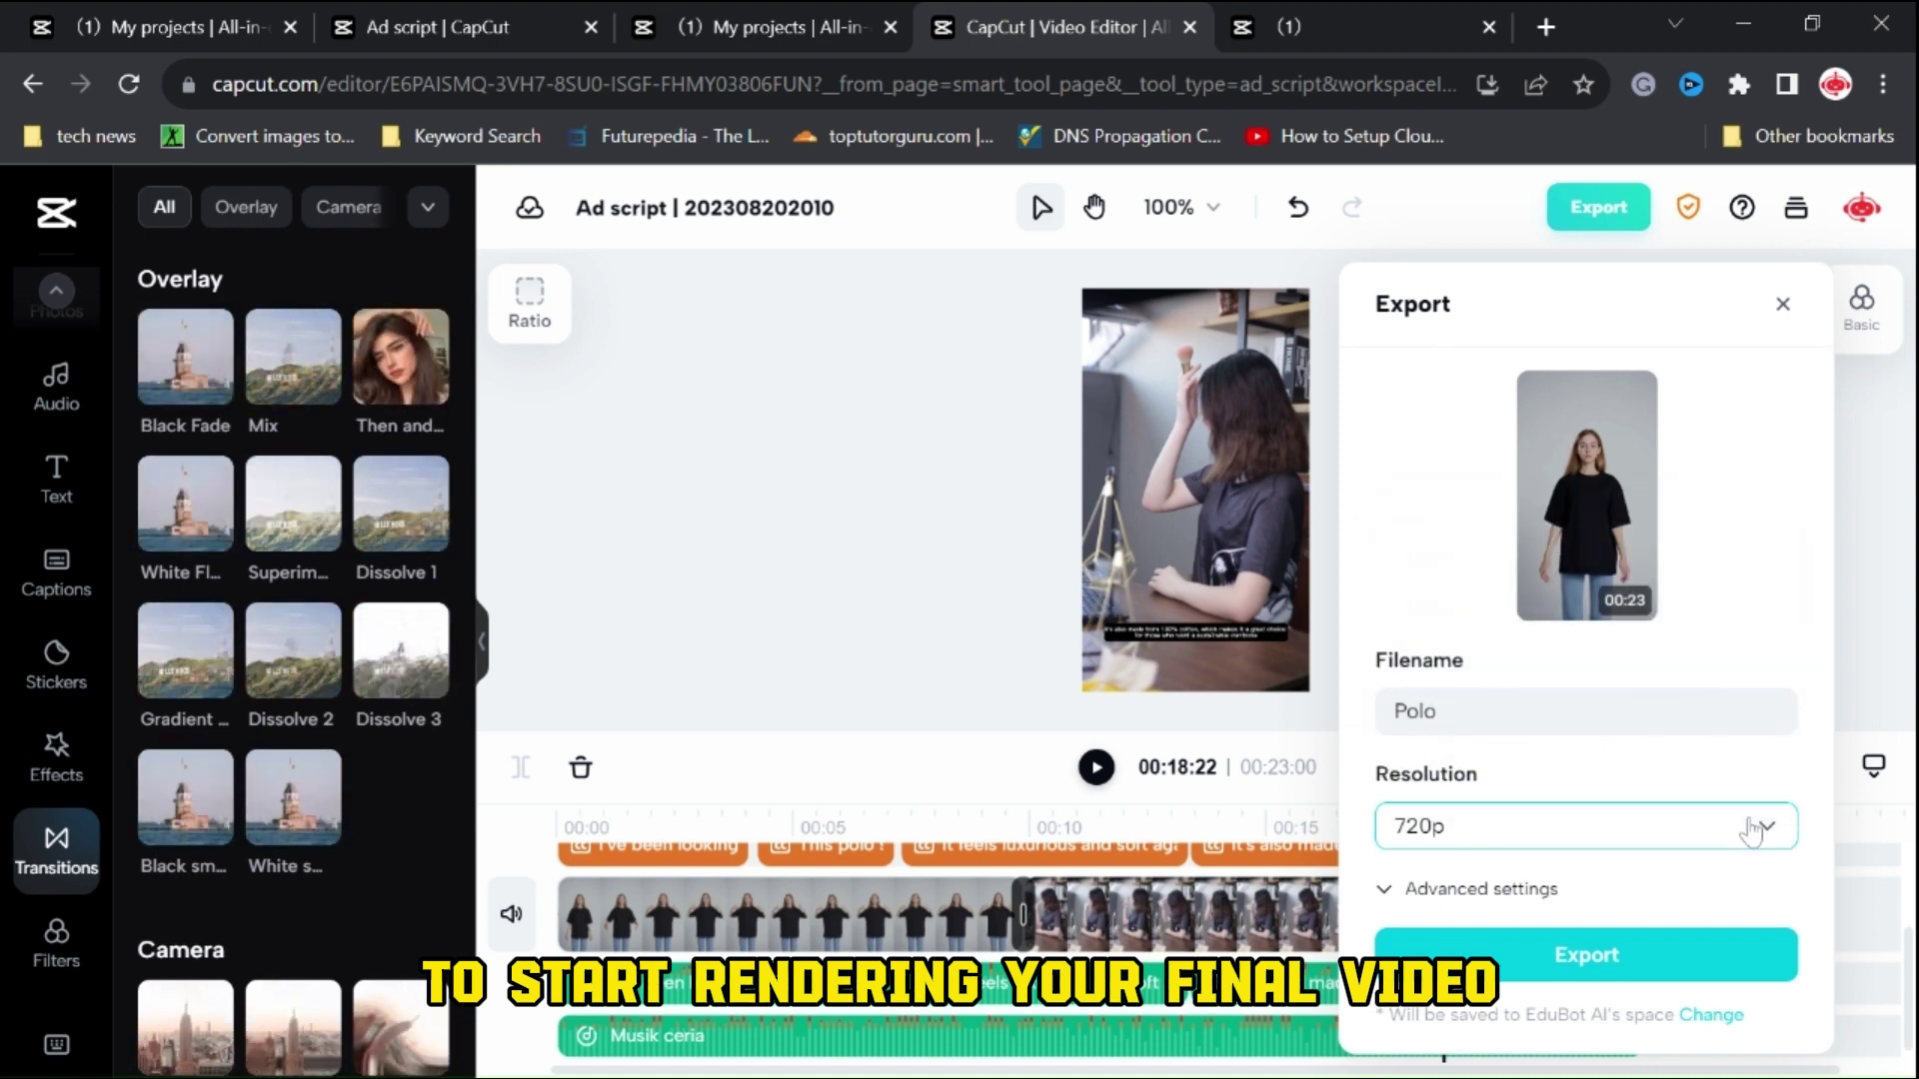
click(1394, 890)
scroll(1596, 861, down, 2)
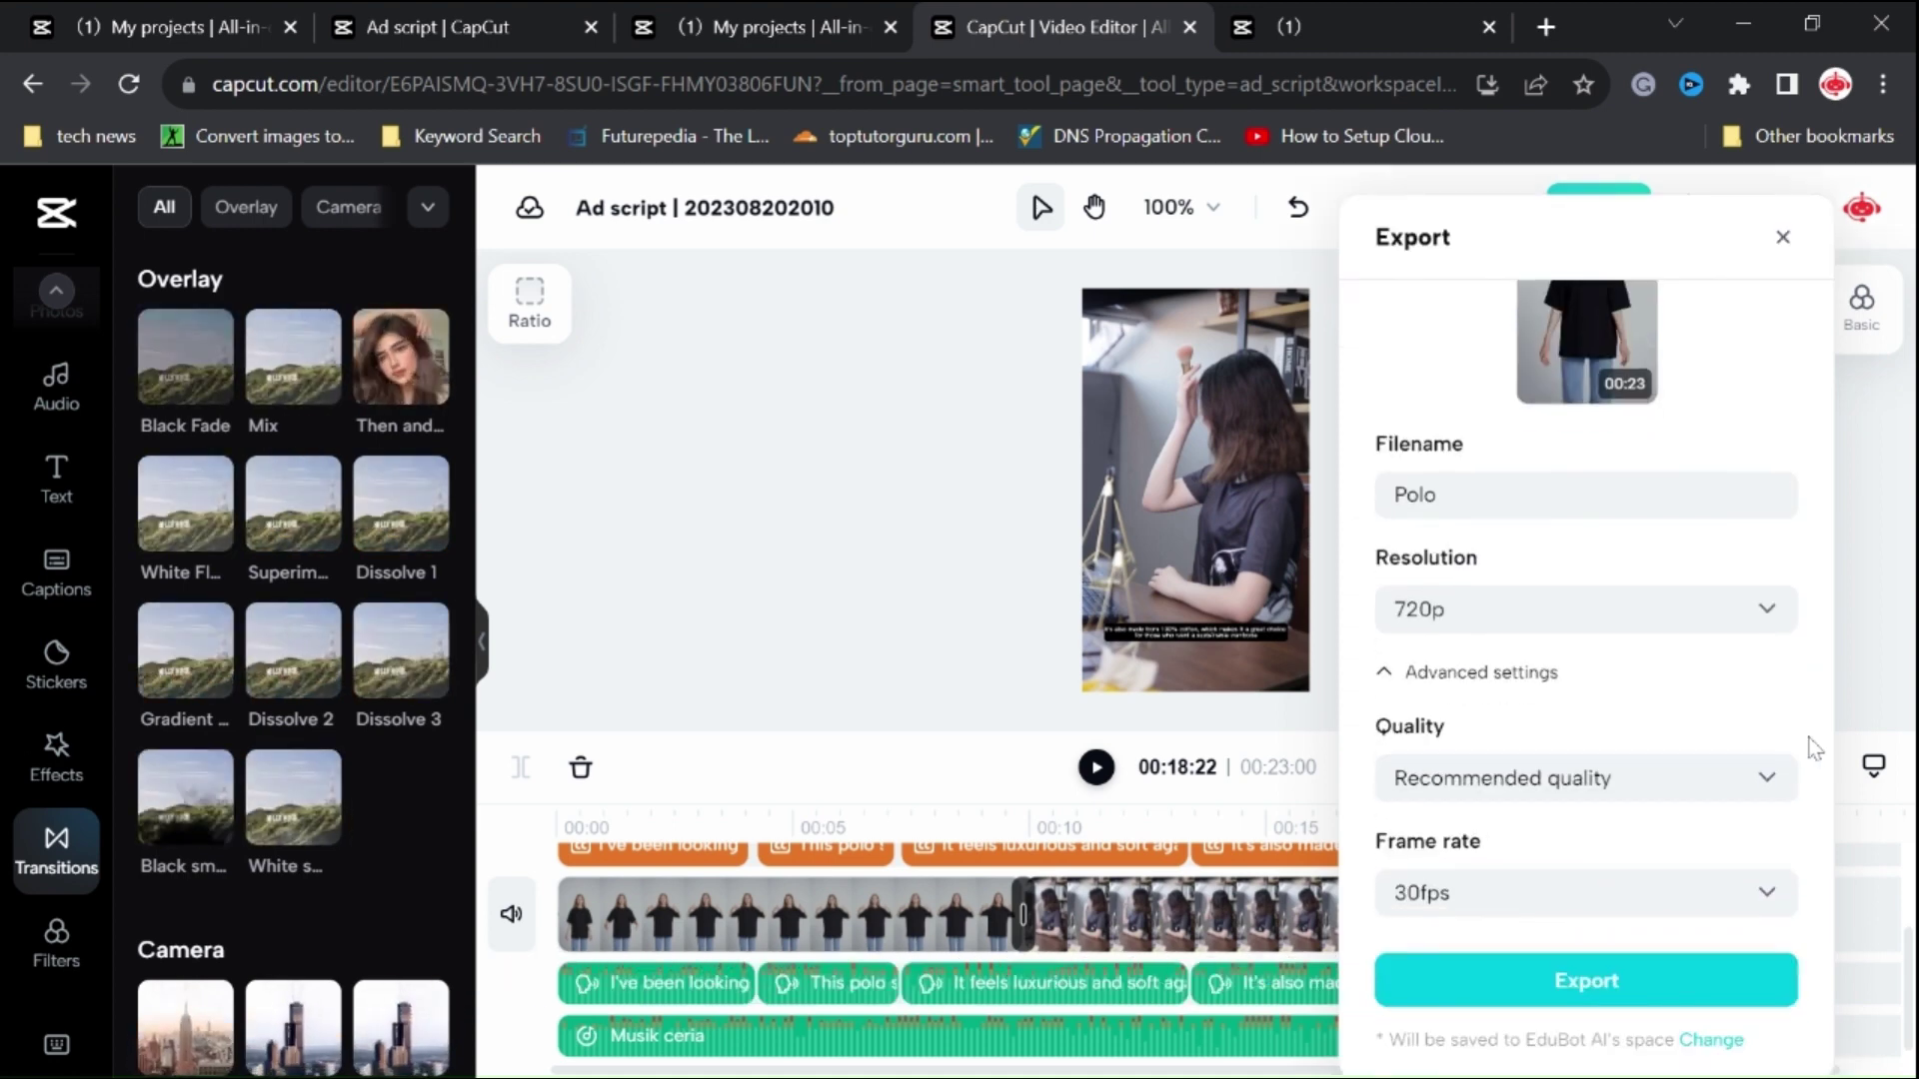
click(1769, 778)
click(1774, 787)
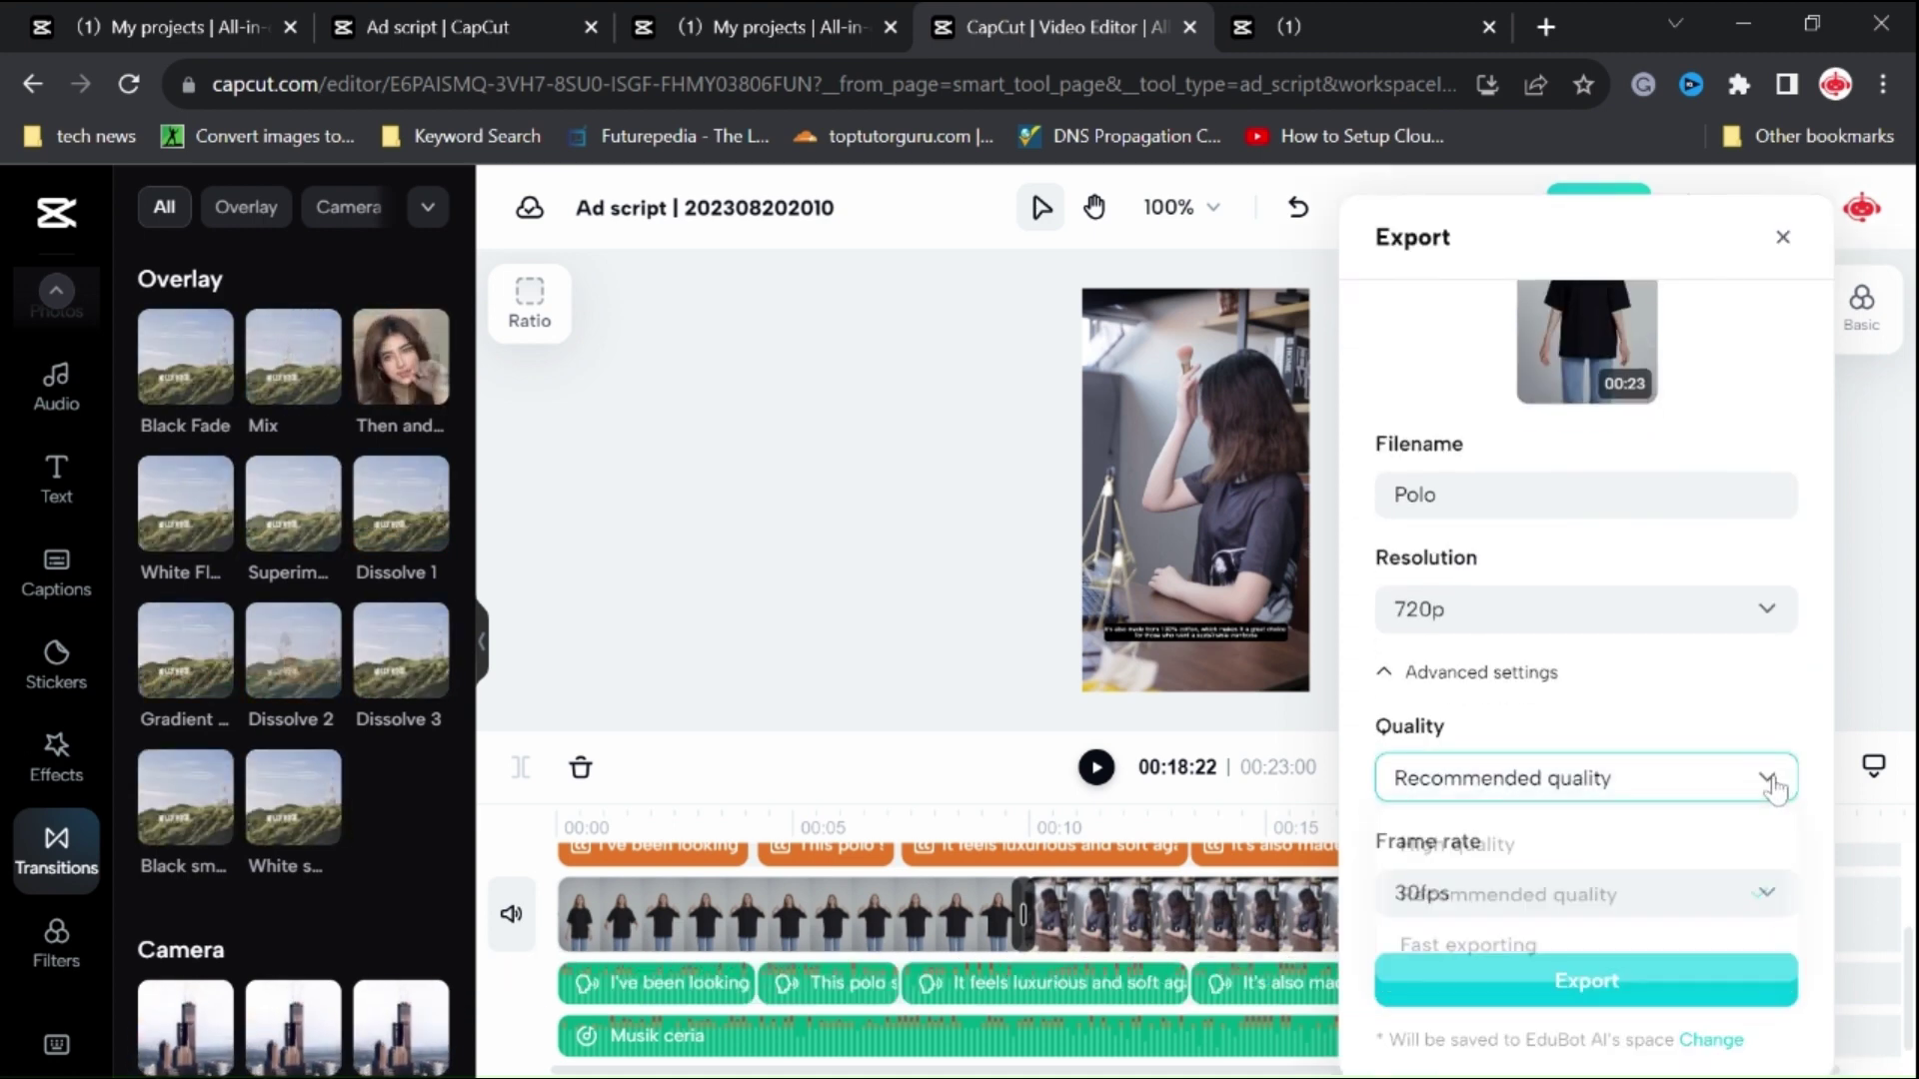
click(1765, 891)
click(1765, 892)
click(1579, 982)
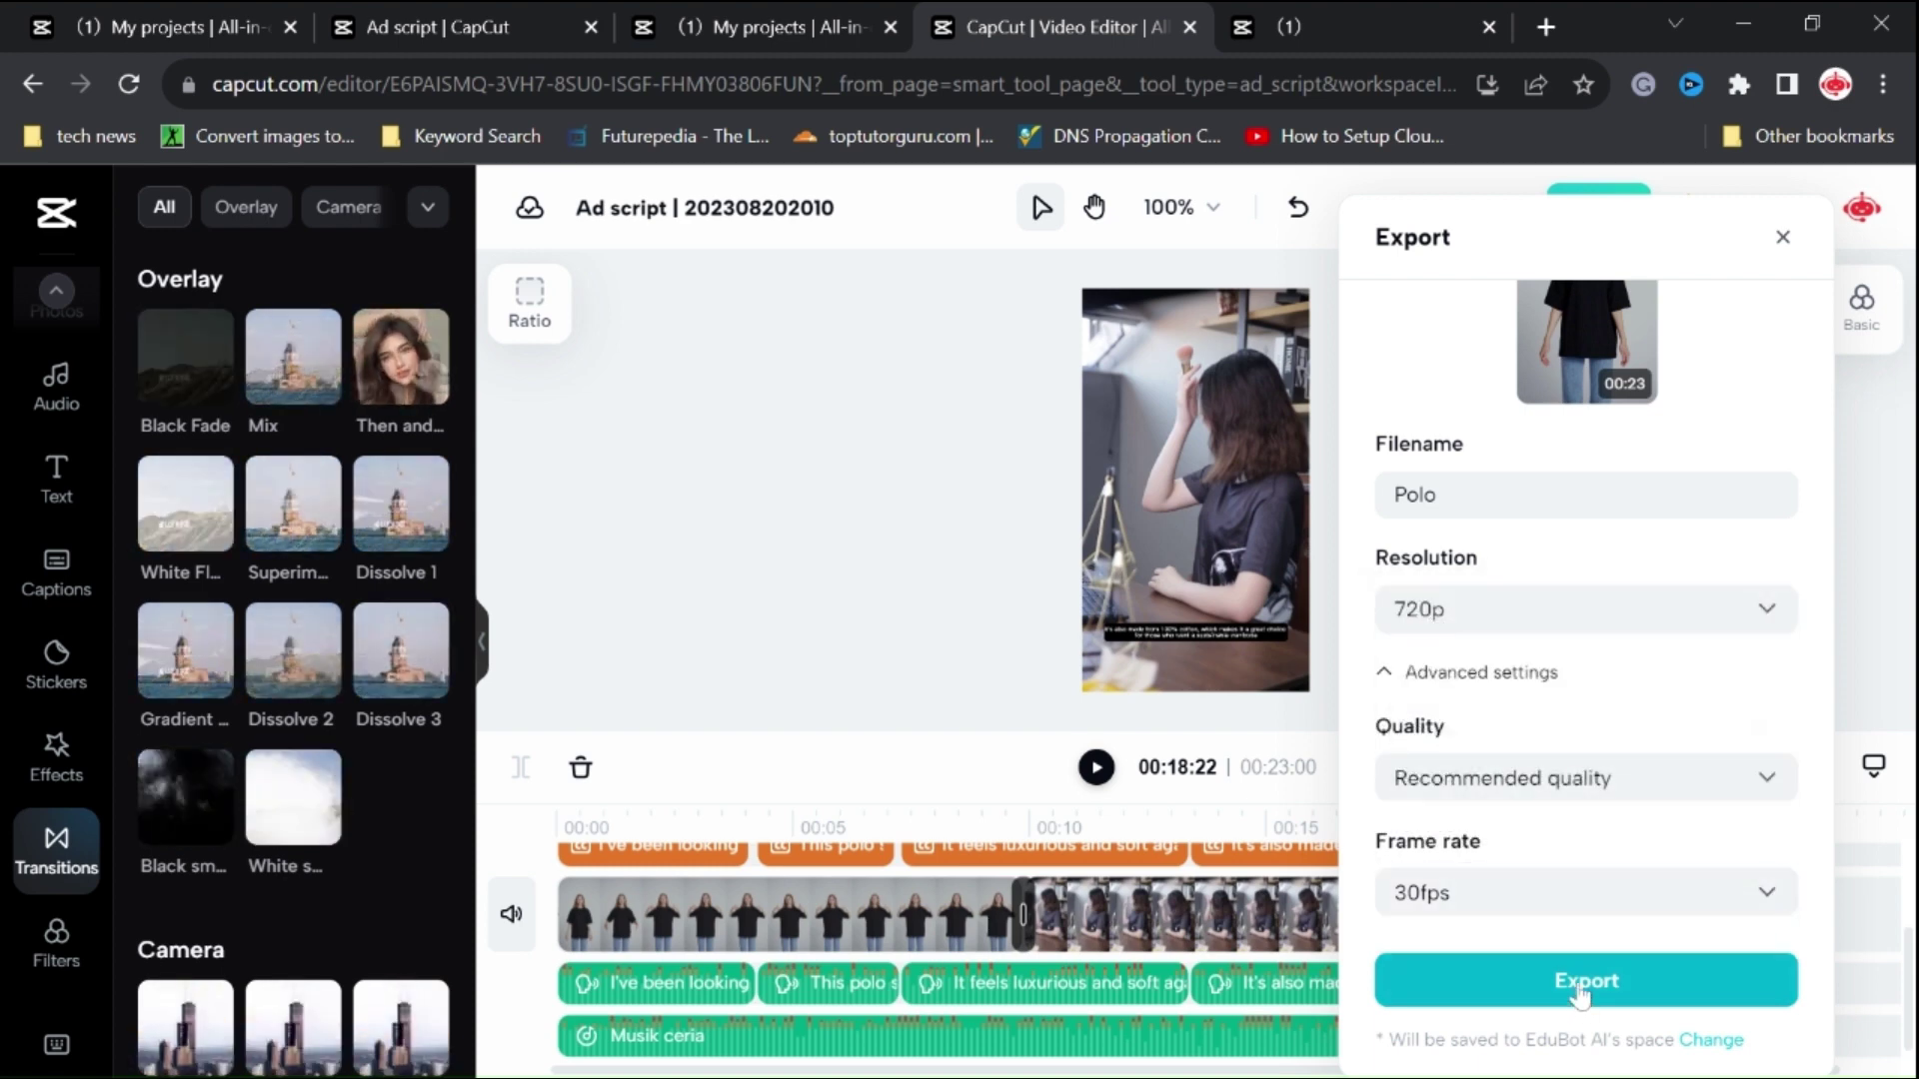